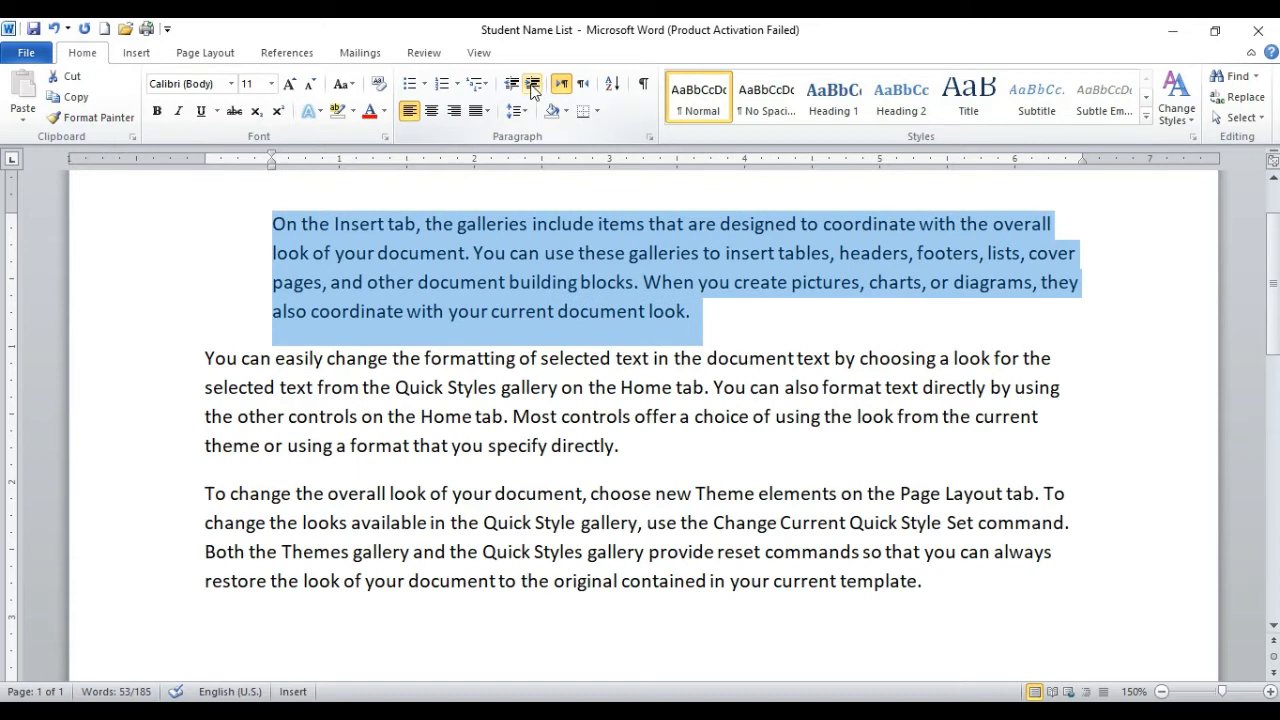
Step: Increase the left indent of the selected first paragraph to 3 inches
click(533, 86)
click(533, 86)
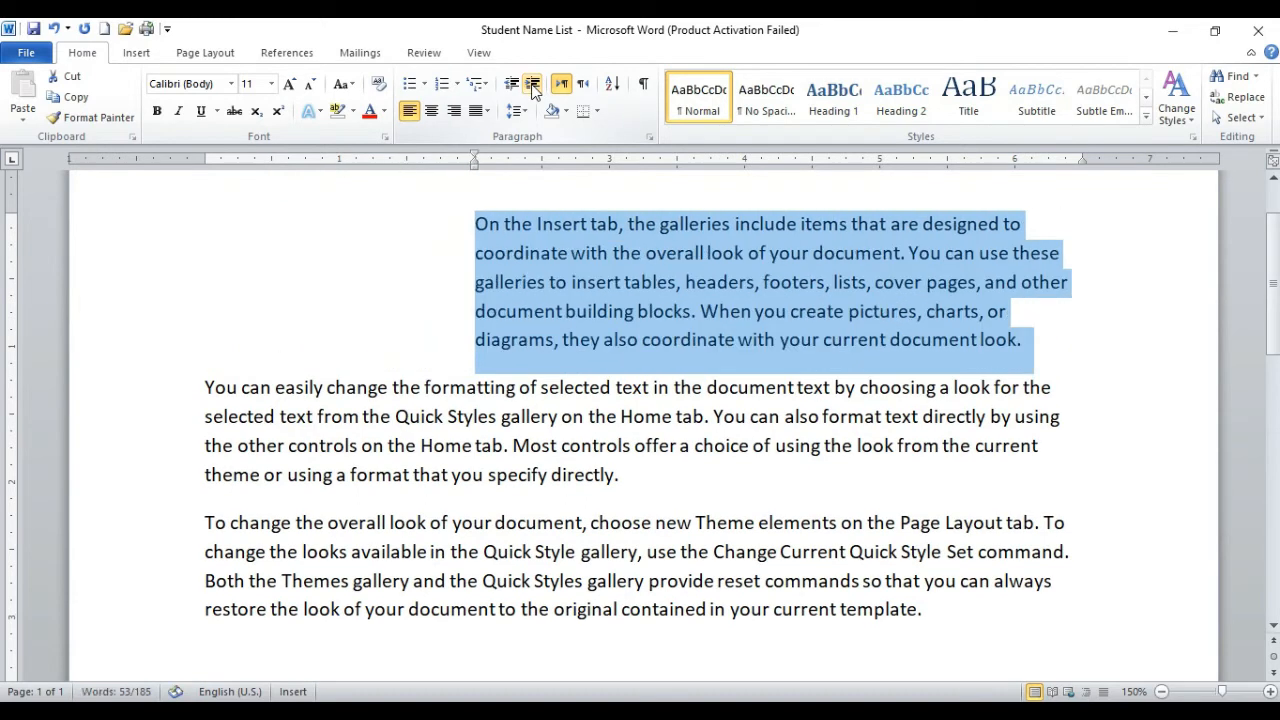
click(533, 86)
click(533, 86)
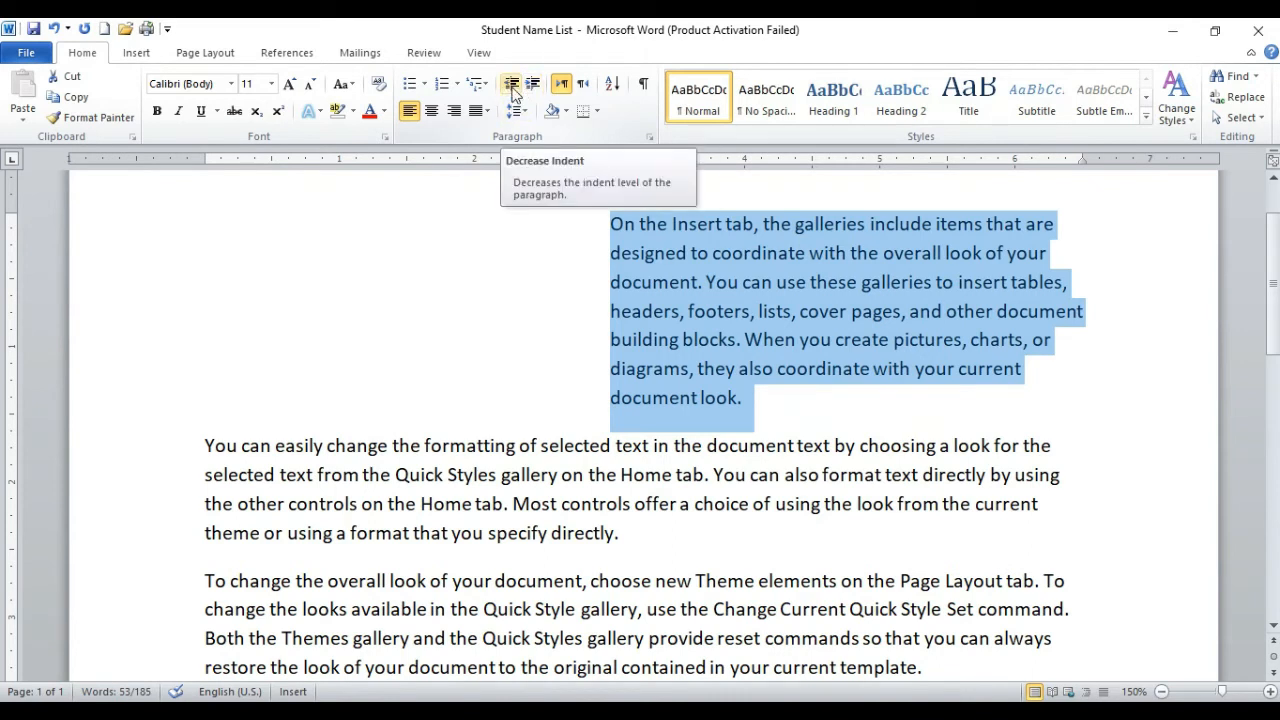
Step: Decrease the first paragraph's indent until it is back at the left margin
click(512, 86)
click(512, 86)
click(512, 86)
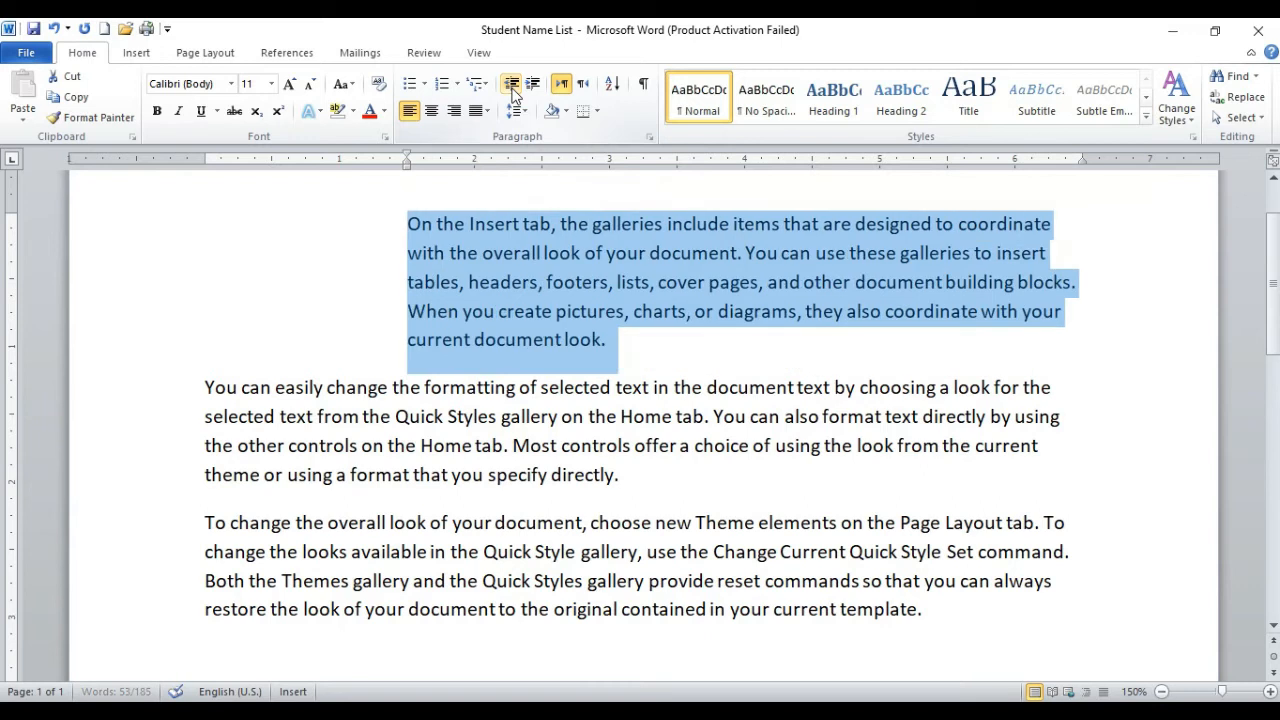
click(512, 86)
click(512, 86)
click(512, 86)
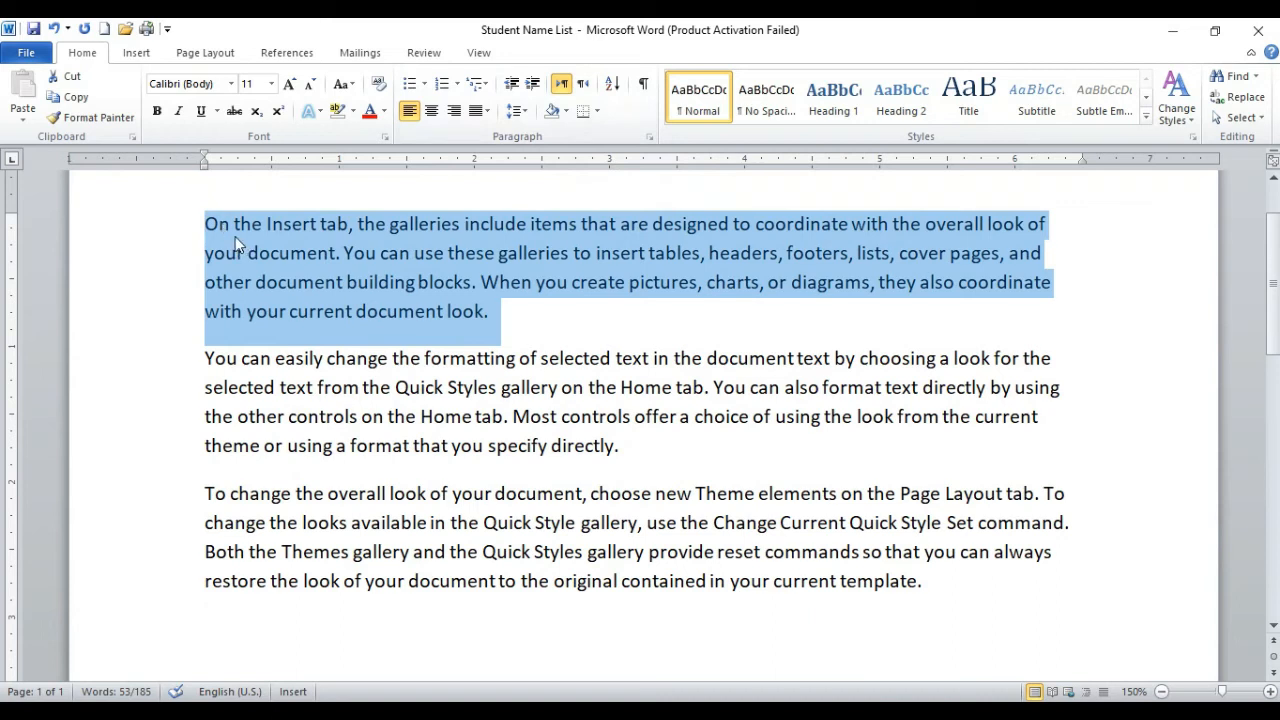
Step: Increase the first paragraph's indent to 1.5 inches and reduce it back to the left margin
click(531, 85)
click(531, 85)
click(531, 85)
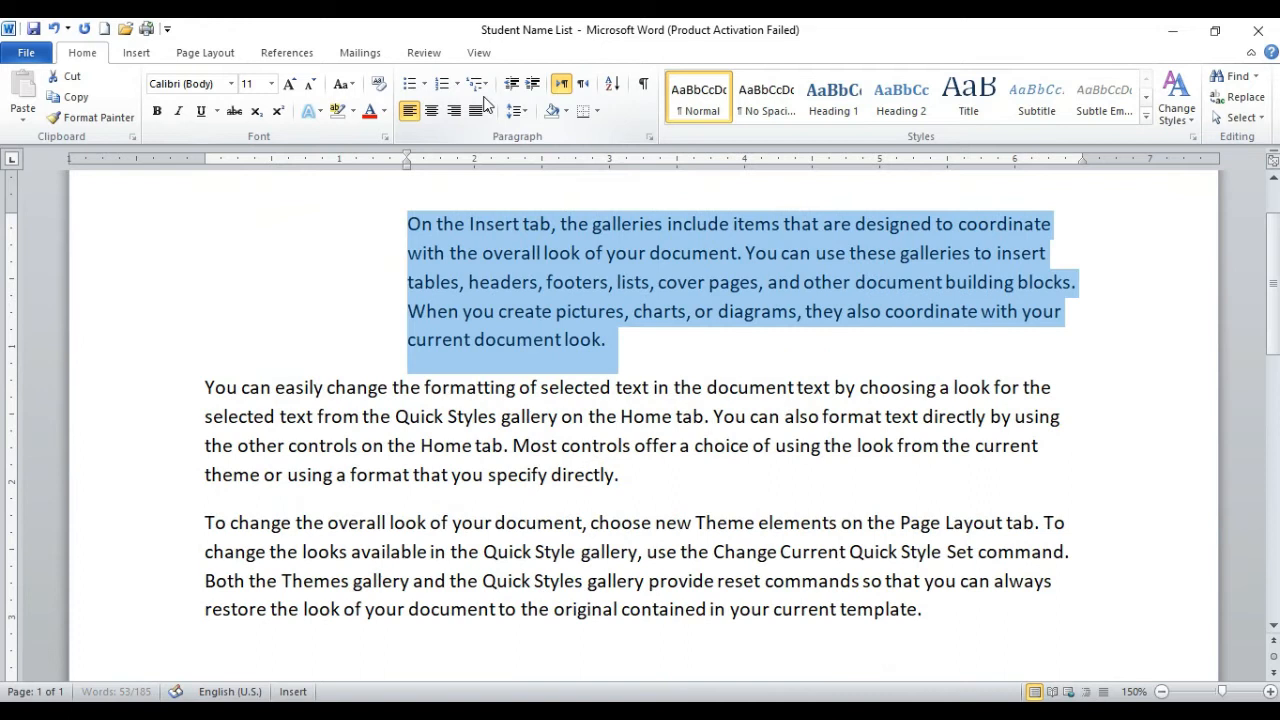
click(511, 85)
click(512, 86)
click(512, 86)
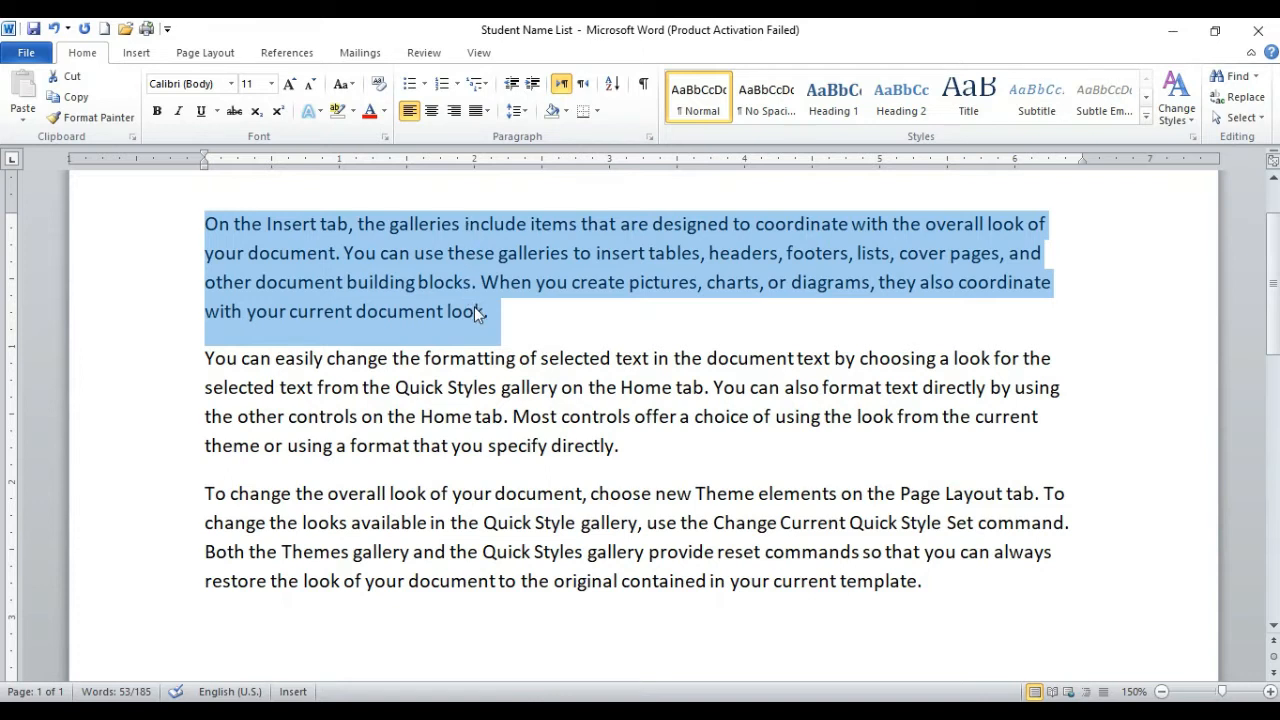
Step: Insert the heading line "Normal Indent" above the first paragraph
click(459, 332)
click(206, 224)
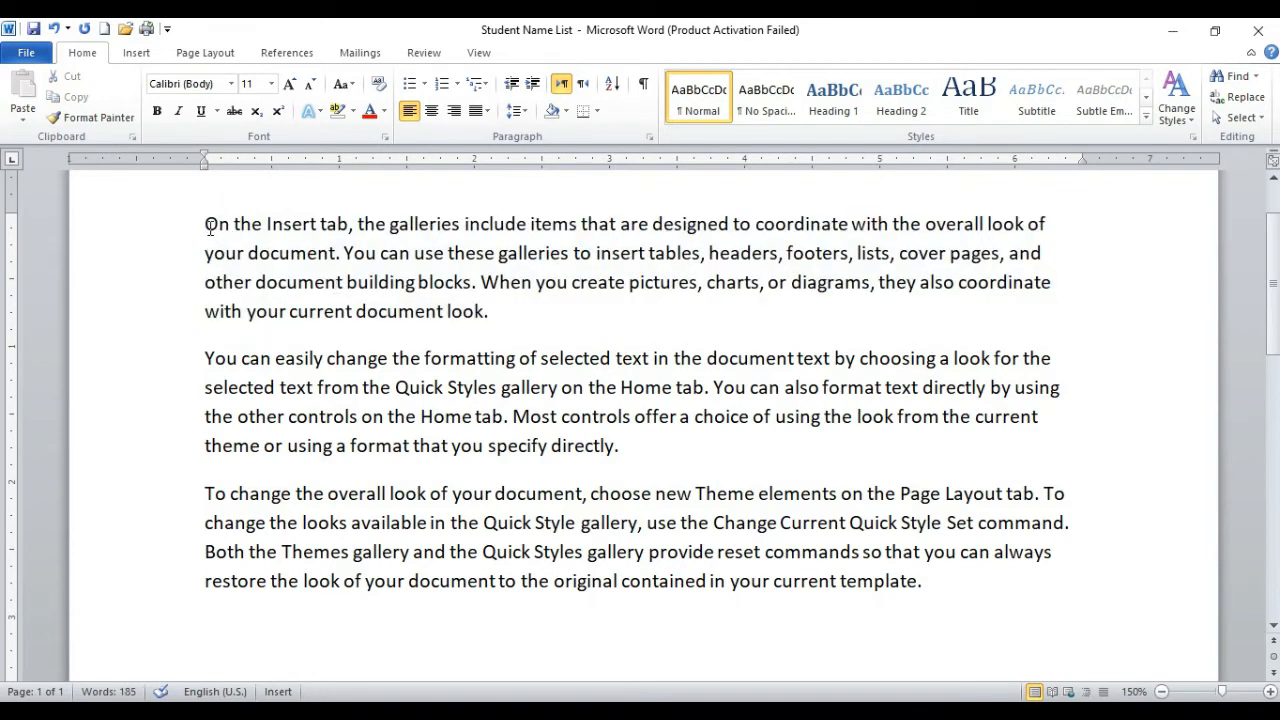
key(Return)
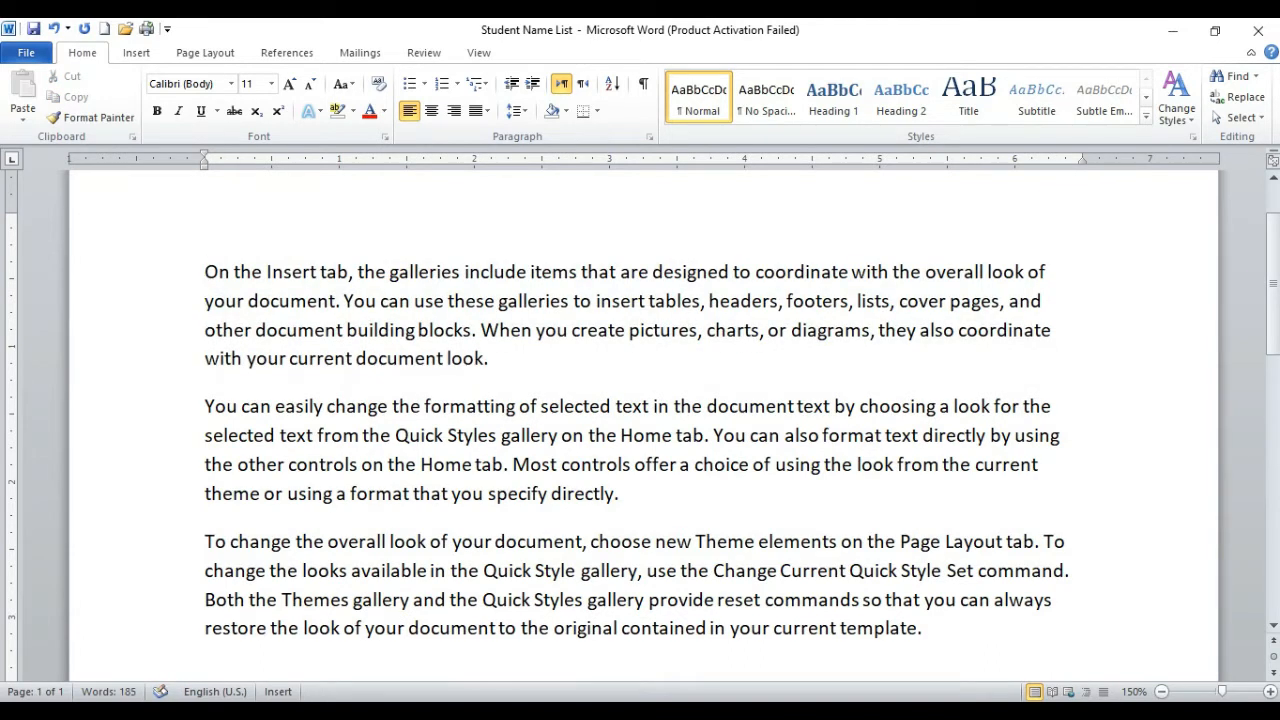
key(Up)
text(Normal In)
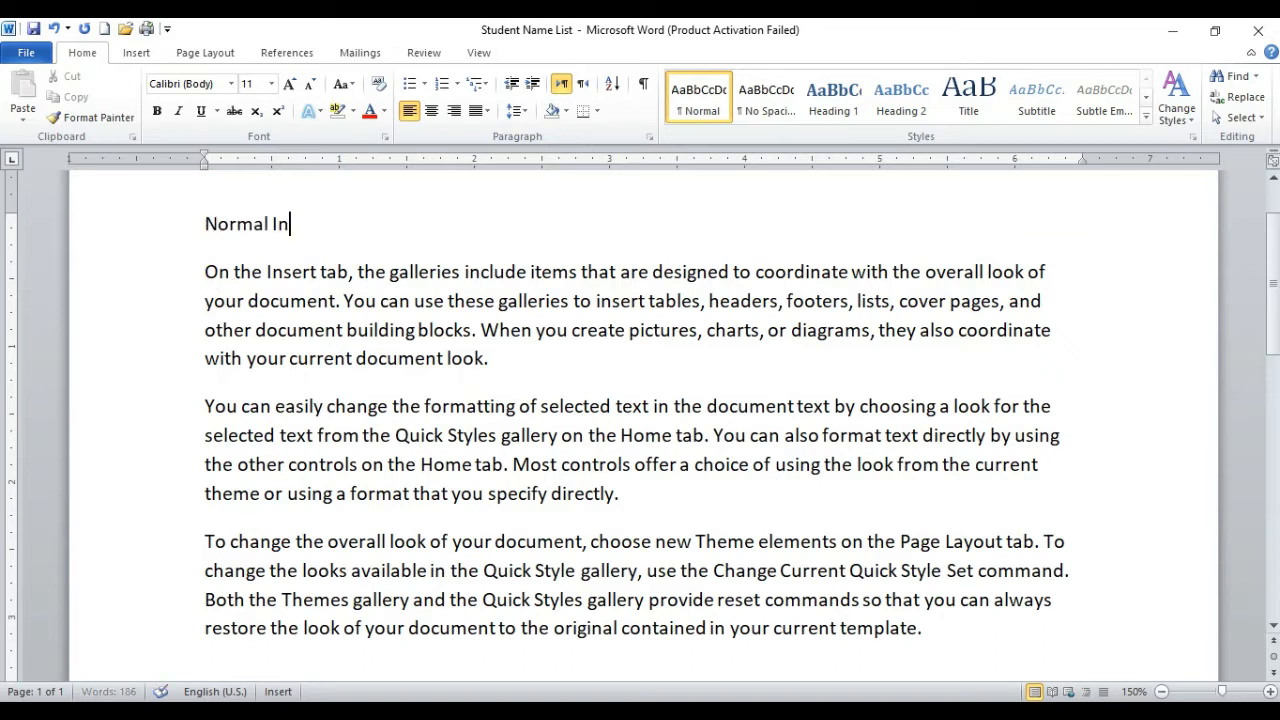
text(dent)
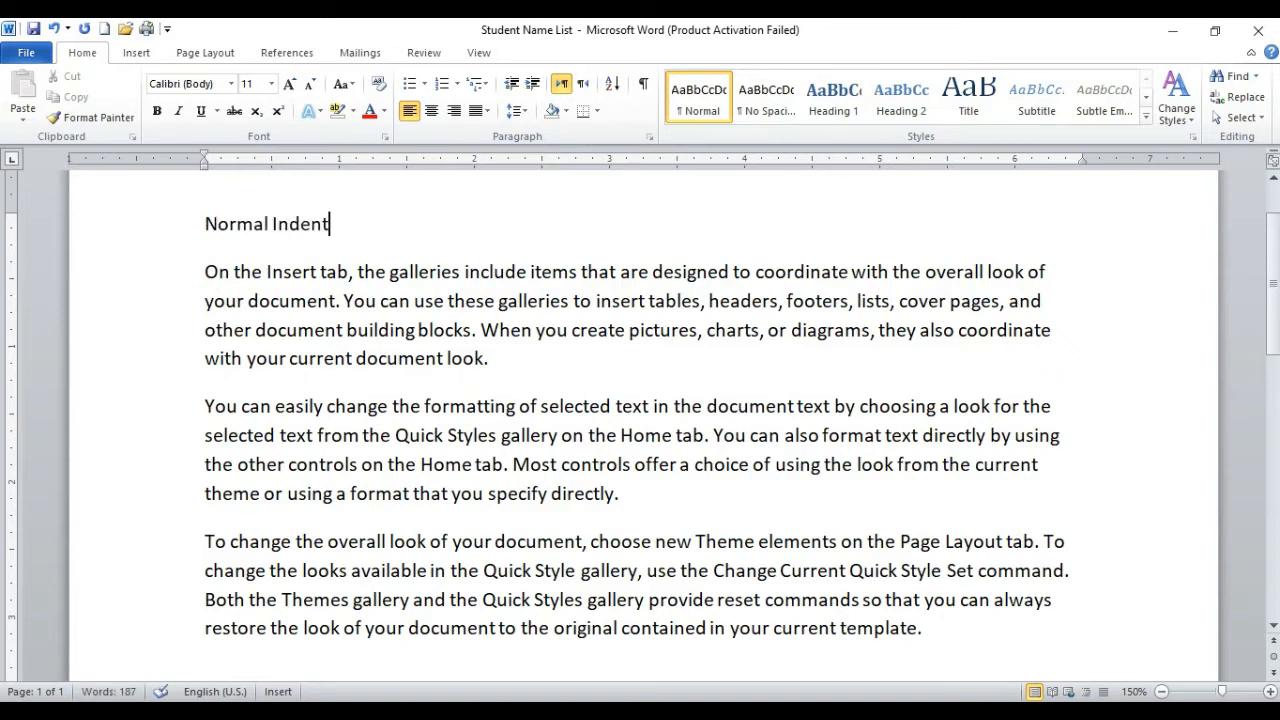
Step: Insert the heading line "Hanging Indent" between the first and second paragraphs
click(512, 370)
key(Return)
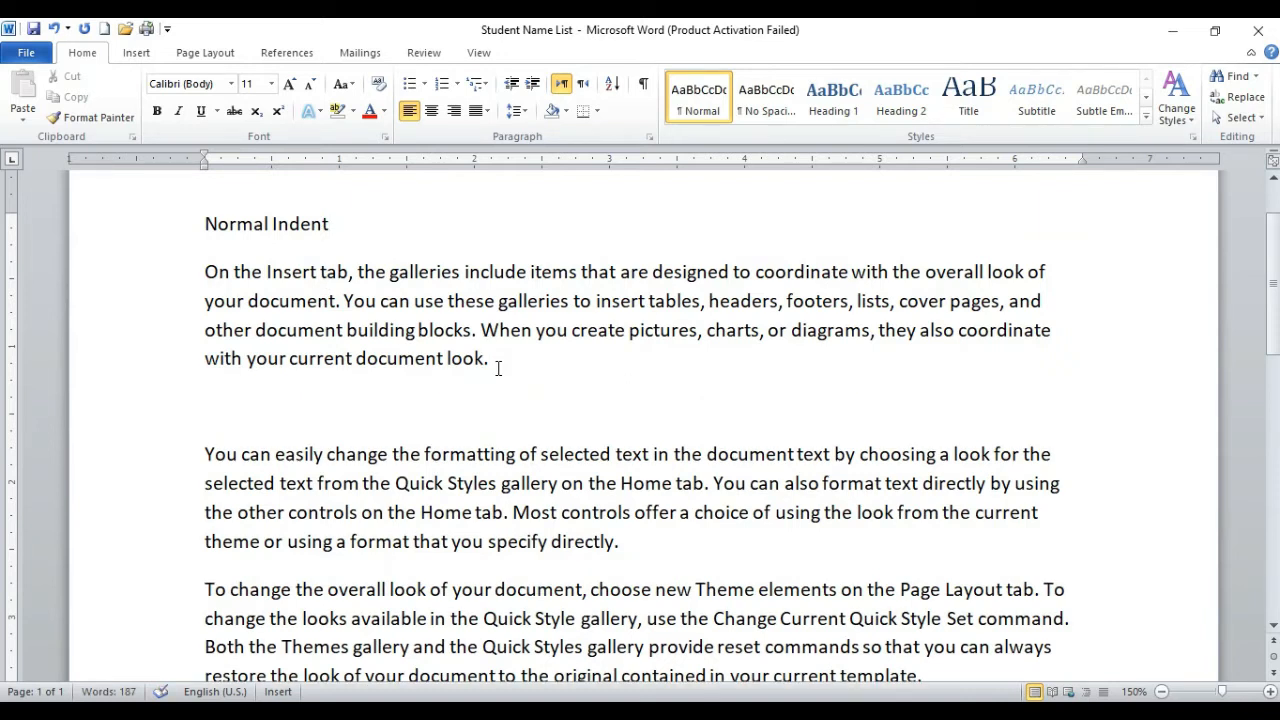
key(Down)
text(Hanging)
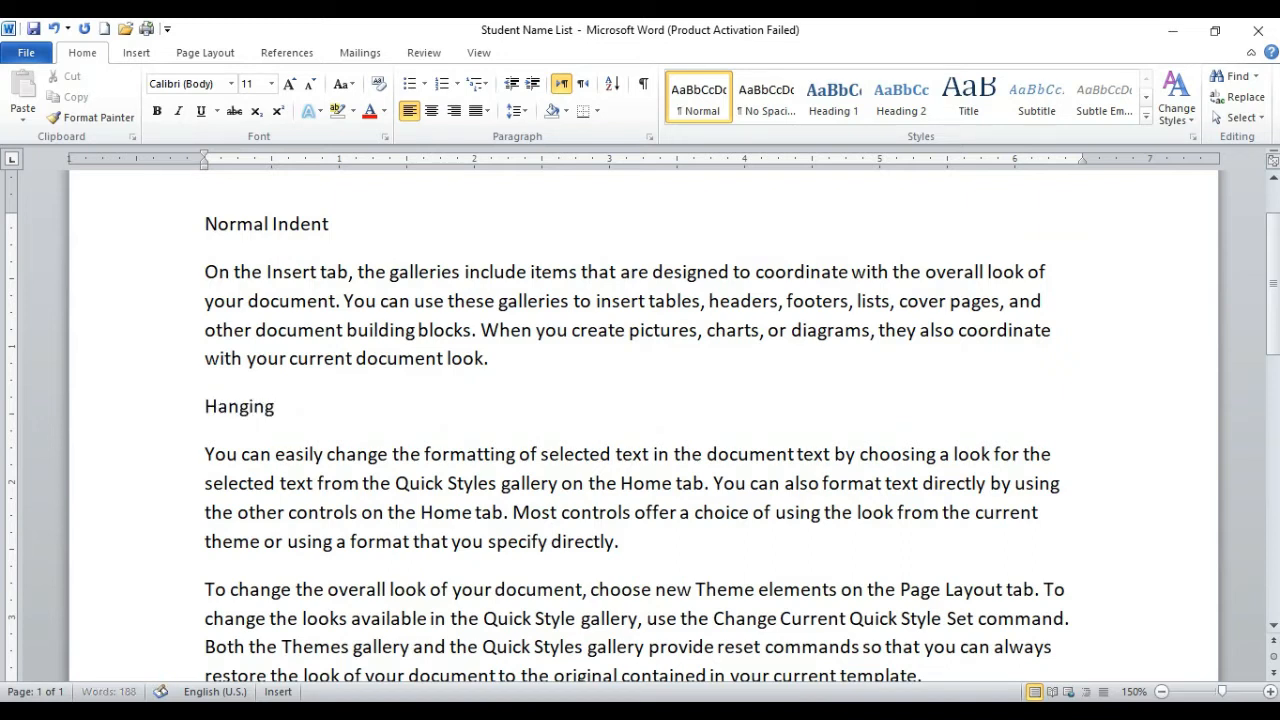
text( Indent)
Step: Insert the heading line "First line Indent" between the second and third paragraphs
click(642, 540)
key(Return)
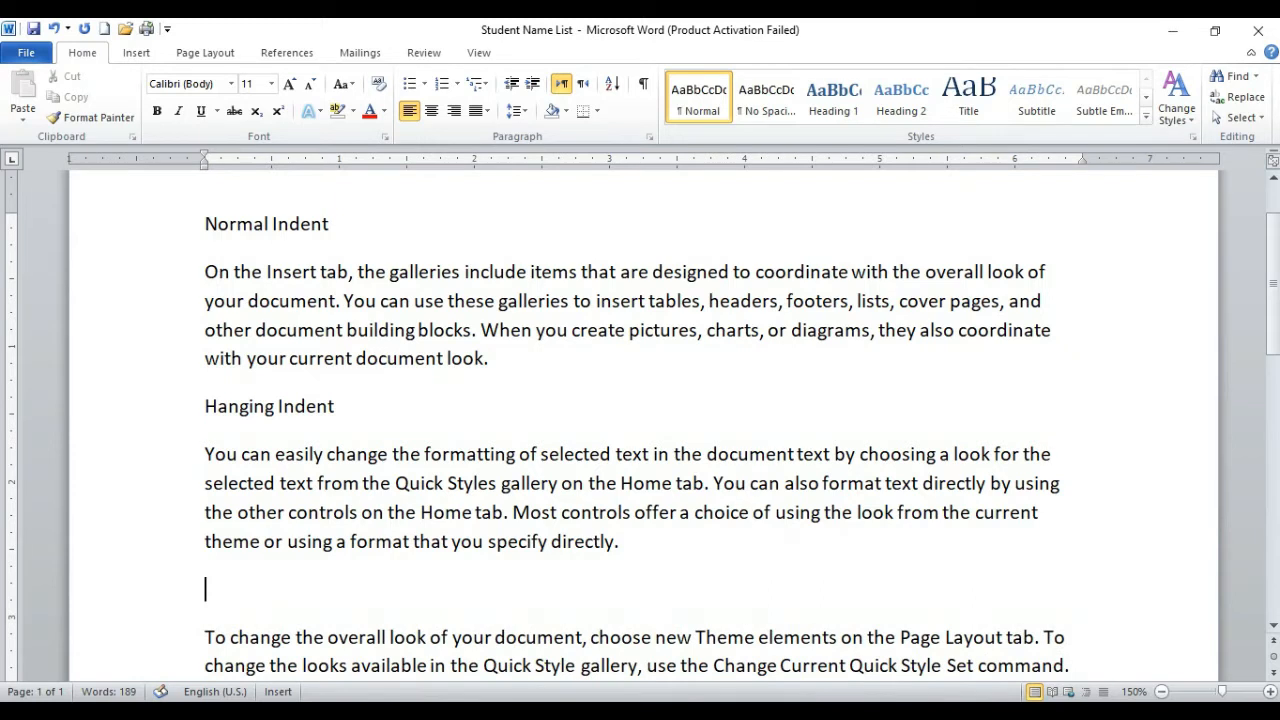
text(First line Indent)
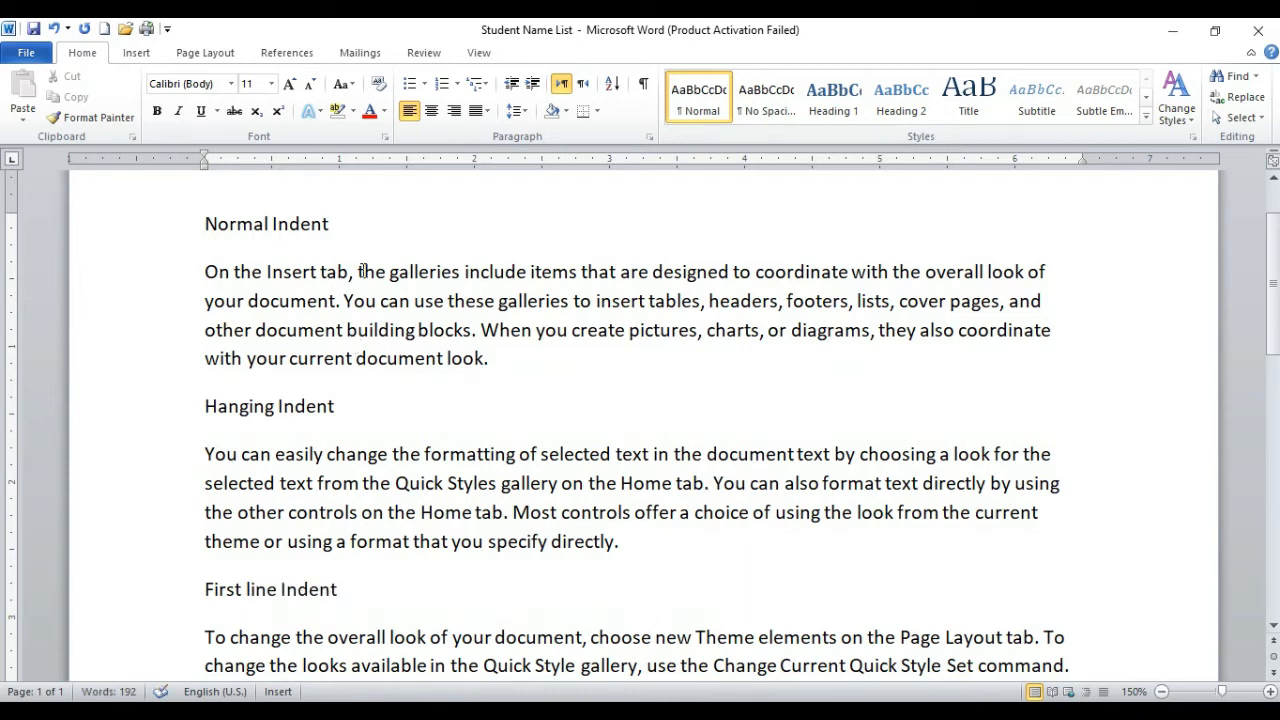
Step: Review the three indent headings and the paragraphs beneath them
scroll(366, 296, down, 2)
scroll(366, 296, down, 2)
scroll(366, 296, up, 5)
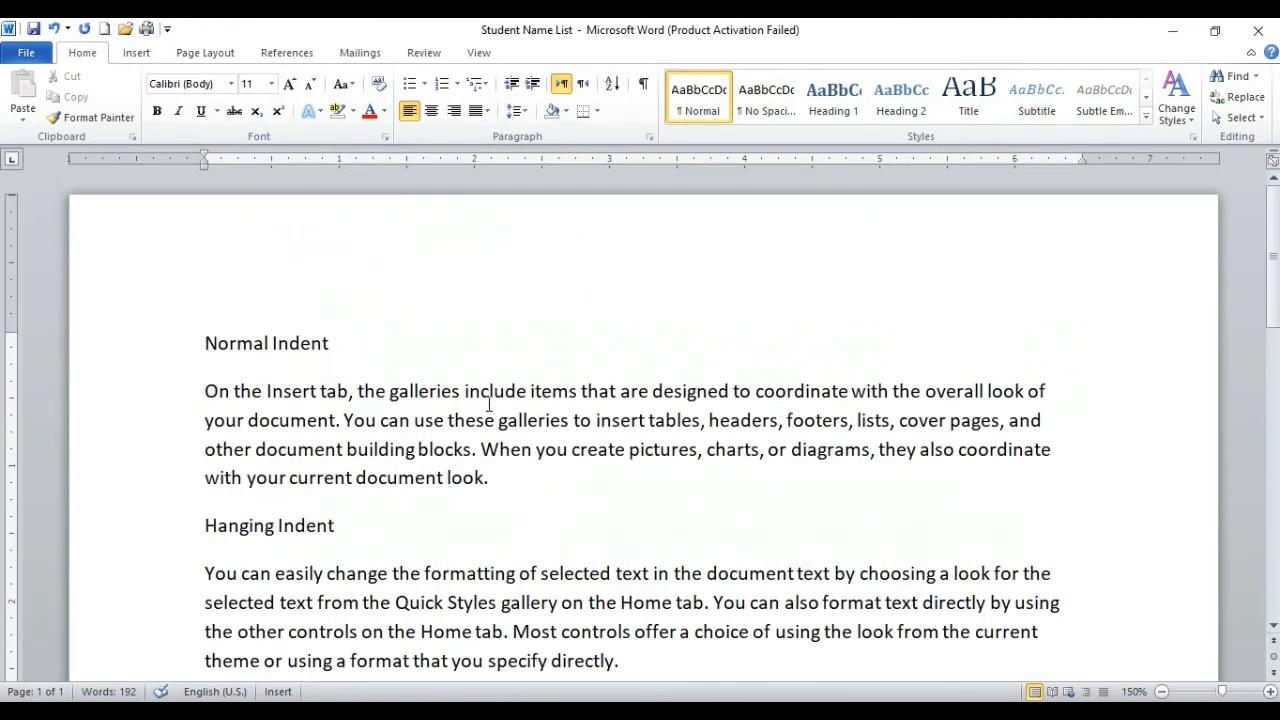
scroll(398, 390, down, 2)
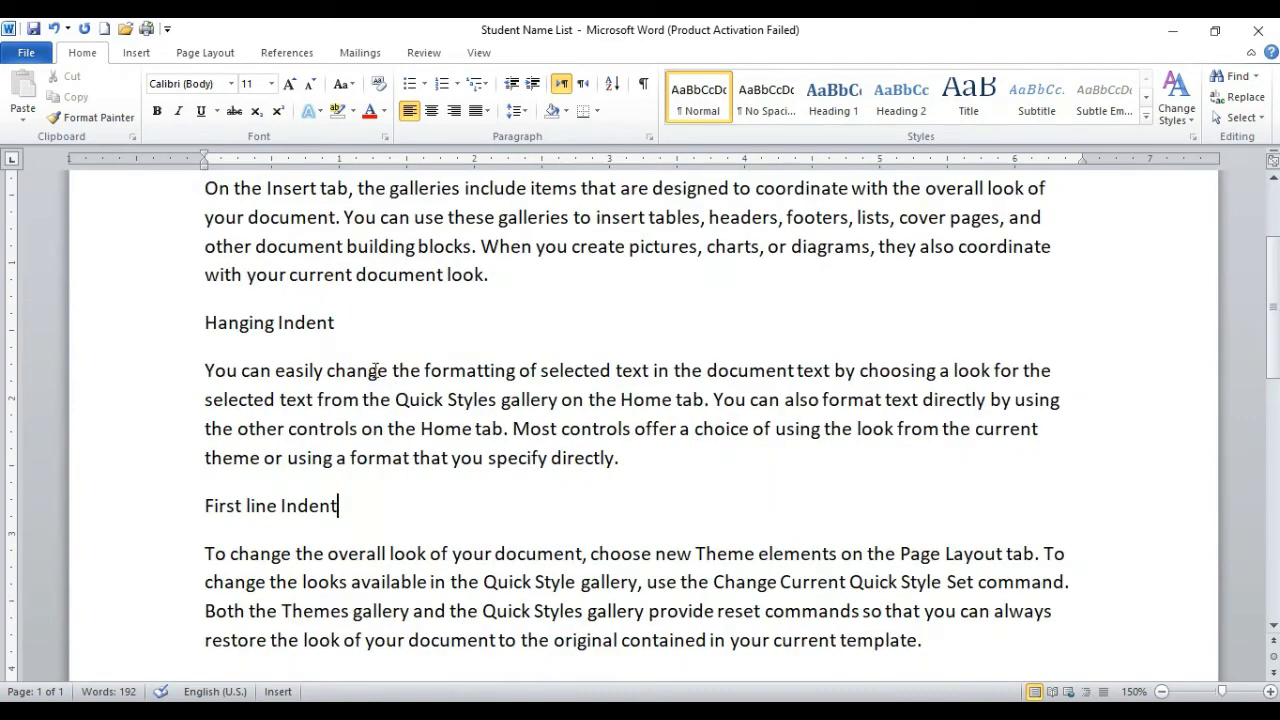
scroll(375, 370, up, 1)
click(344, 285)
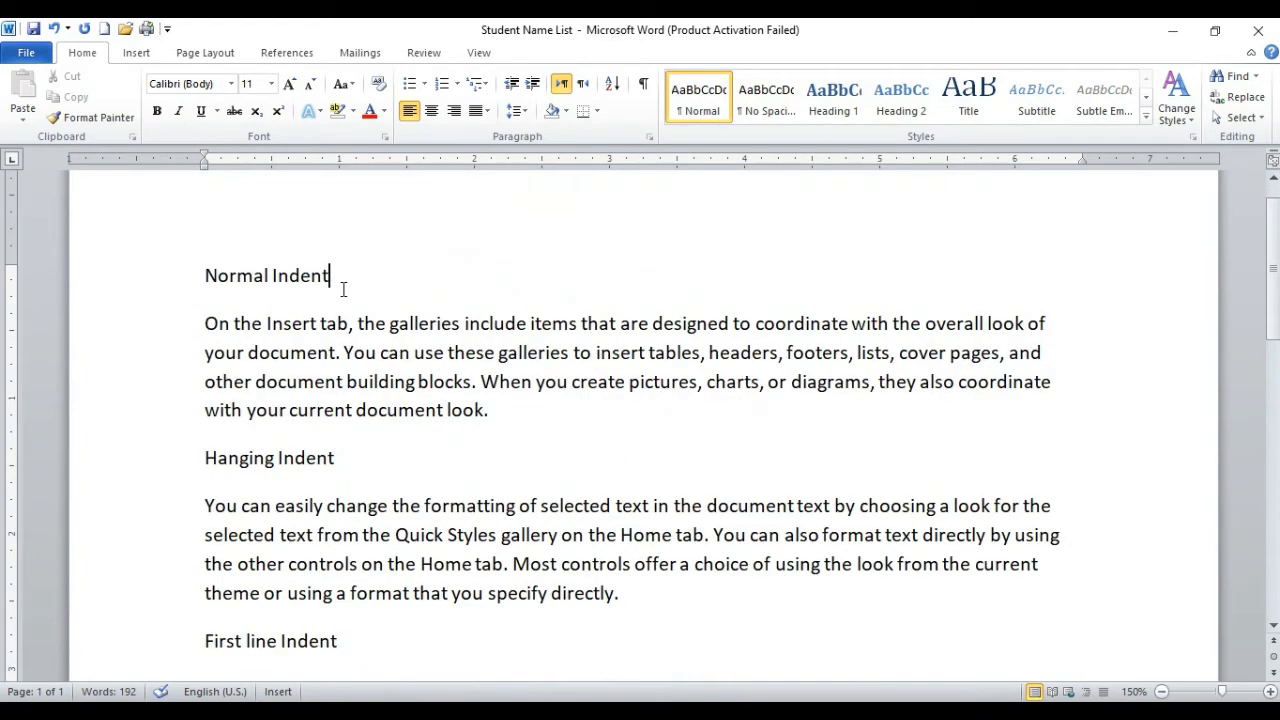
scroll(338, 512, down, 1)
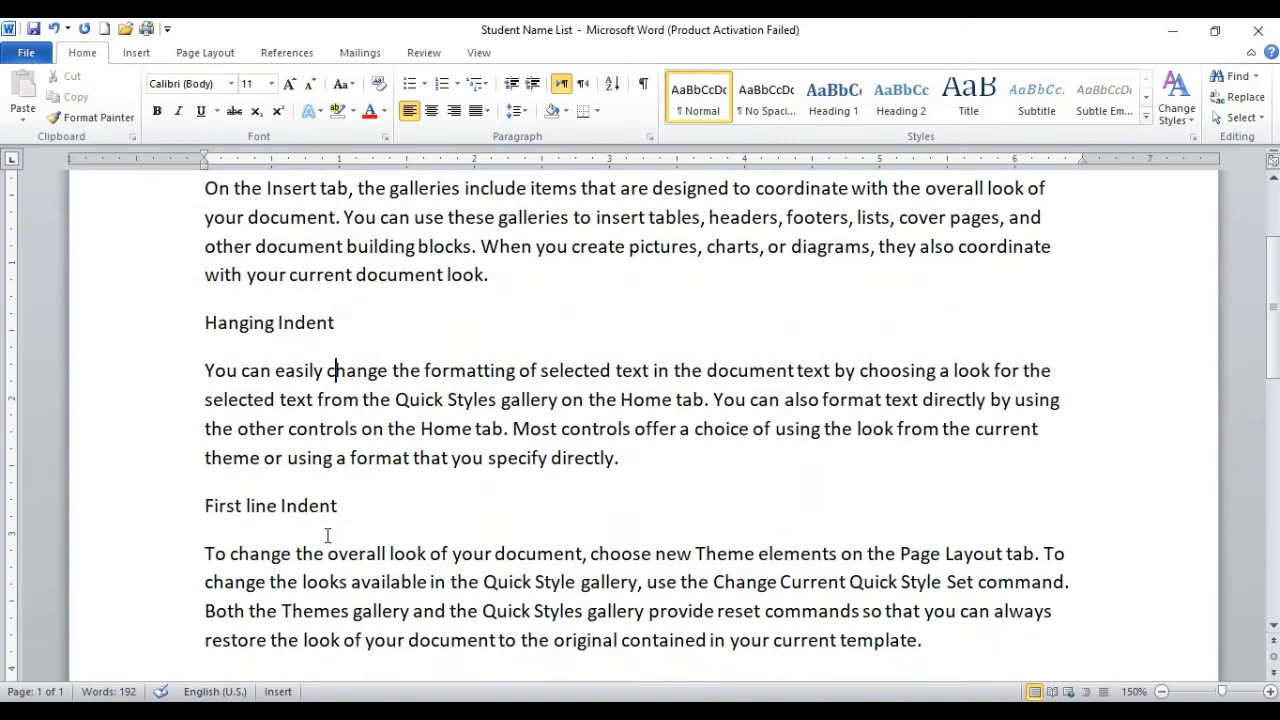
scroll(472, 420, up, 1)
Step: Indent the whole paragraph under the Normal Indent heading by 1 inch
drag(491, 410, 193, 336)
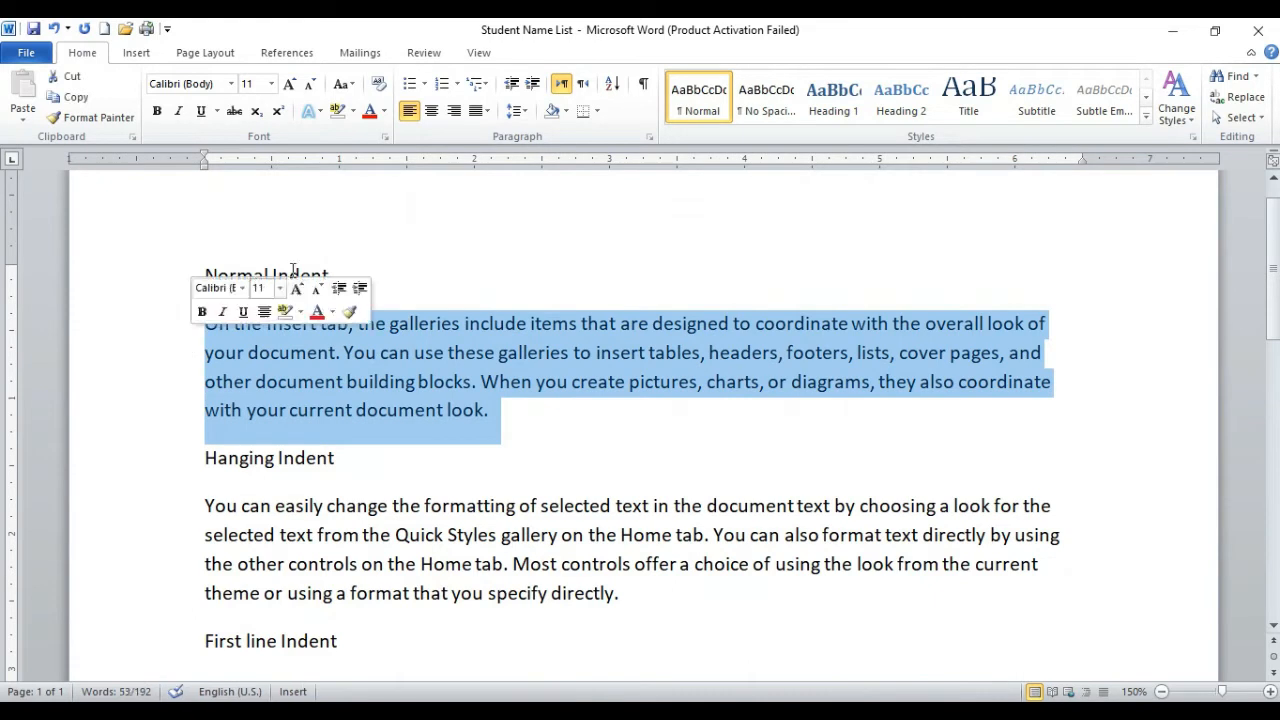
click(533, 85)
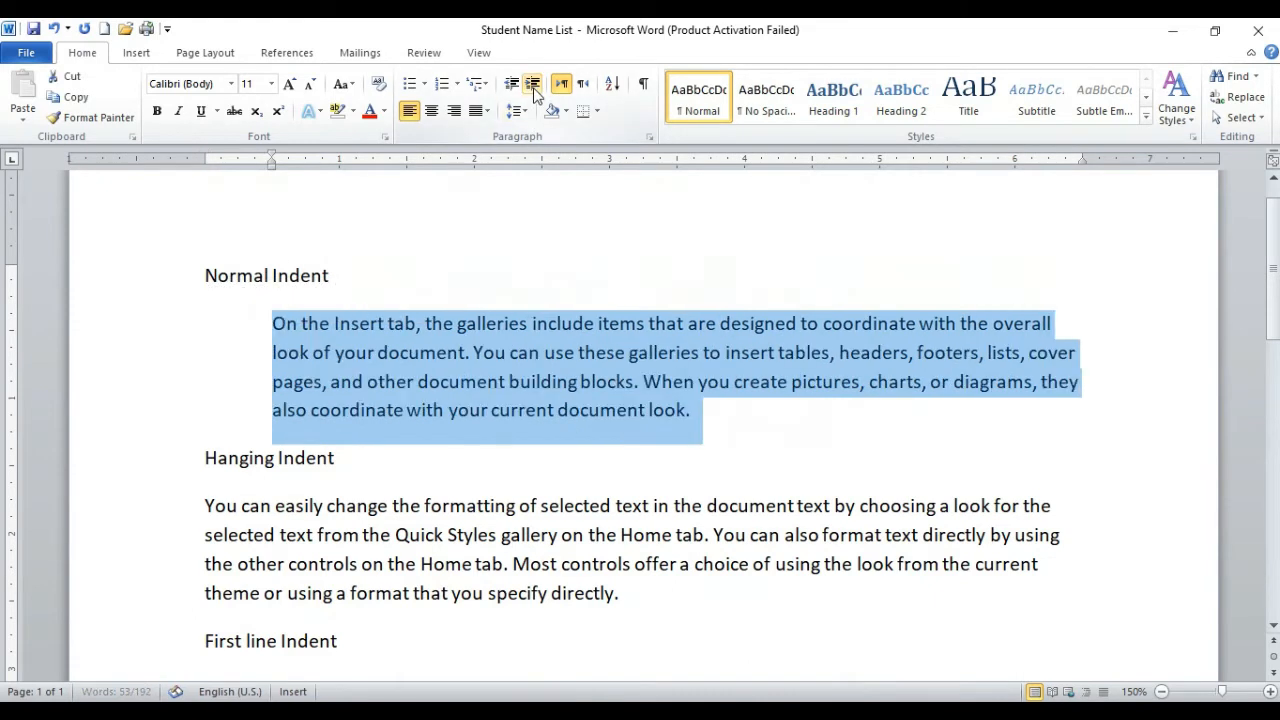
click(533, 85)
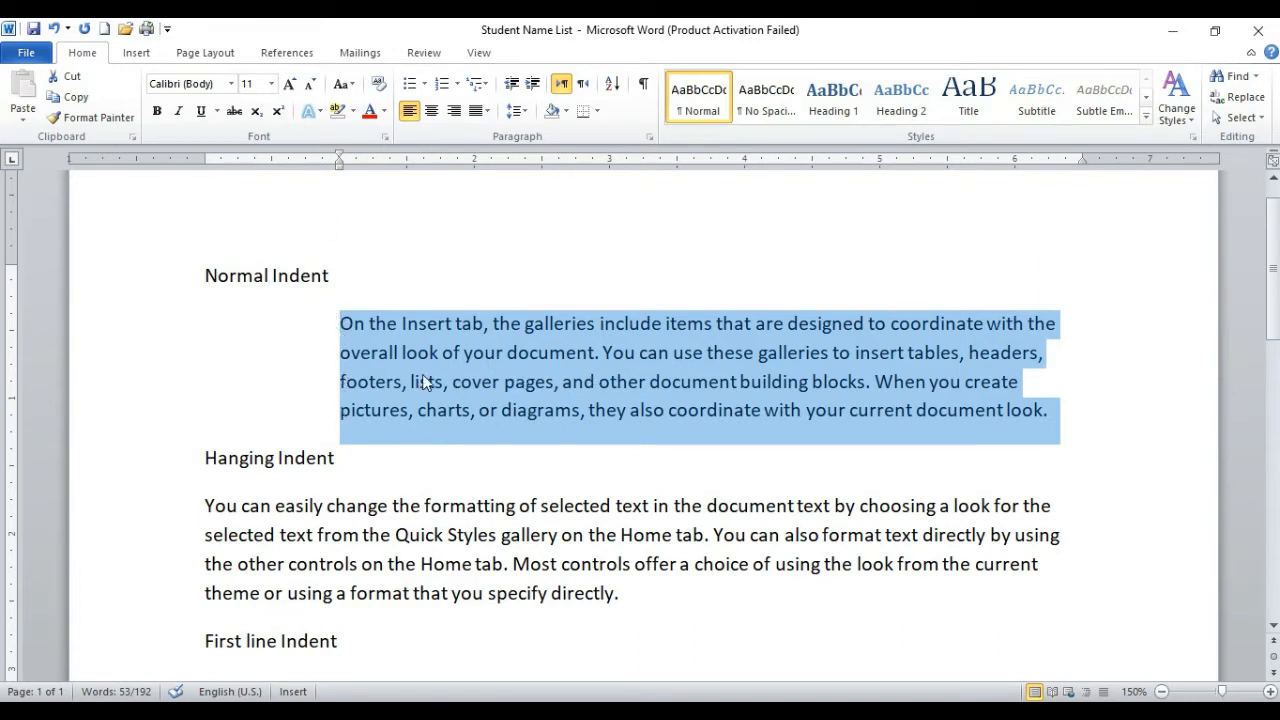
Step: Increase the Normal Indent paragraph's indent by one level to 1.5 inches and reduce it back to 1 inch
click(490, 409)
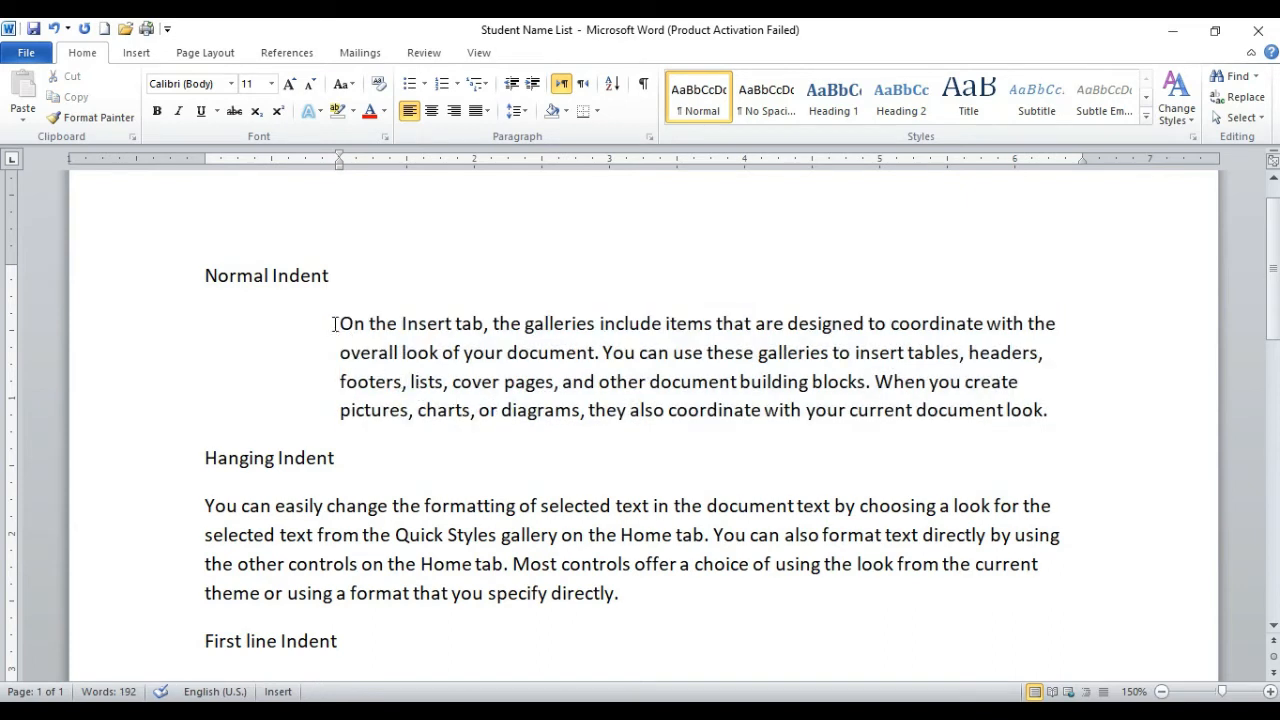
click(532, 84)
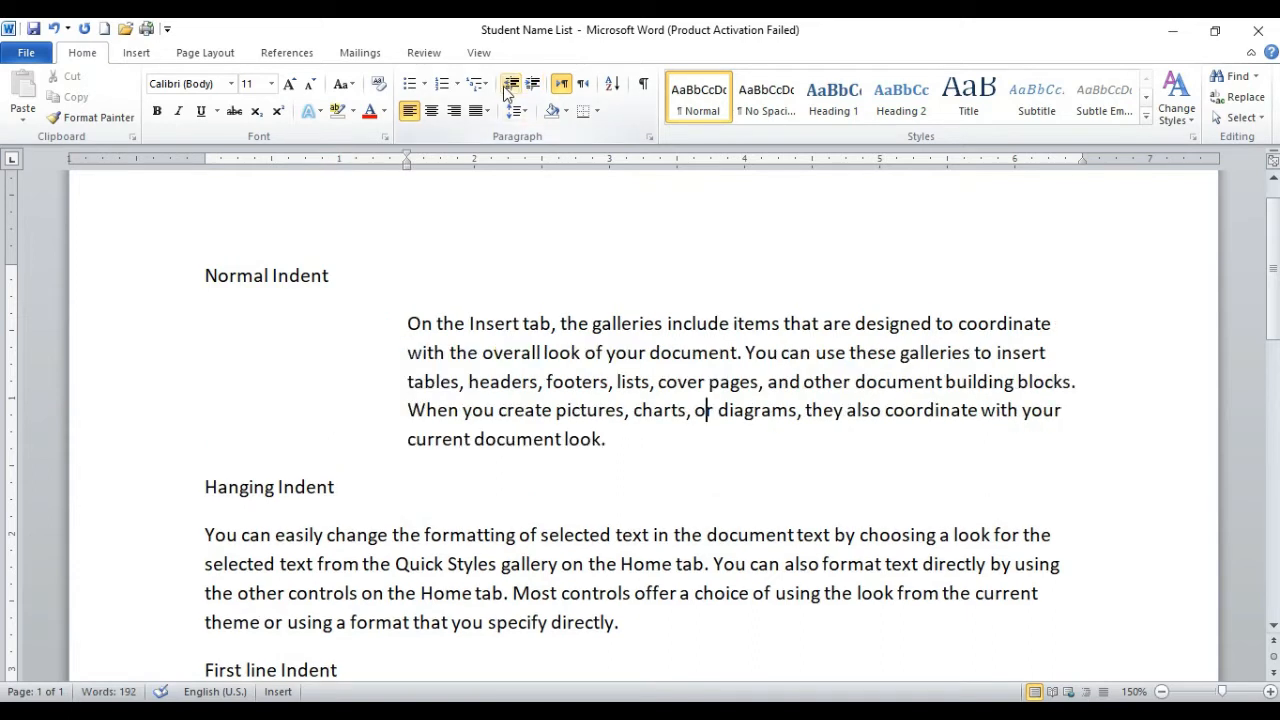
click(510, 85)
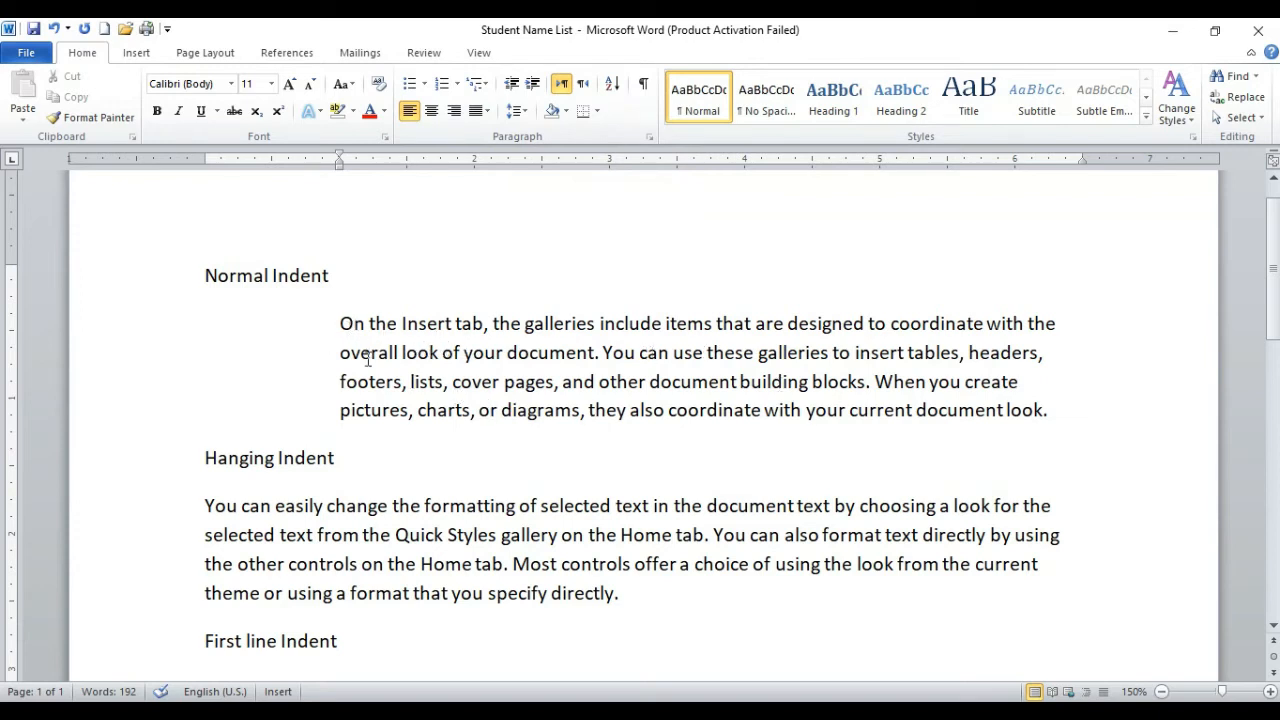
scroll(687, 422, down, 3)
scroll(687, 422, up, 3)
click(312, 492)
scroll(235, 290, down, 1)
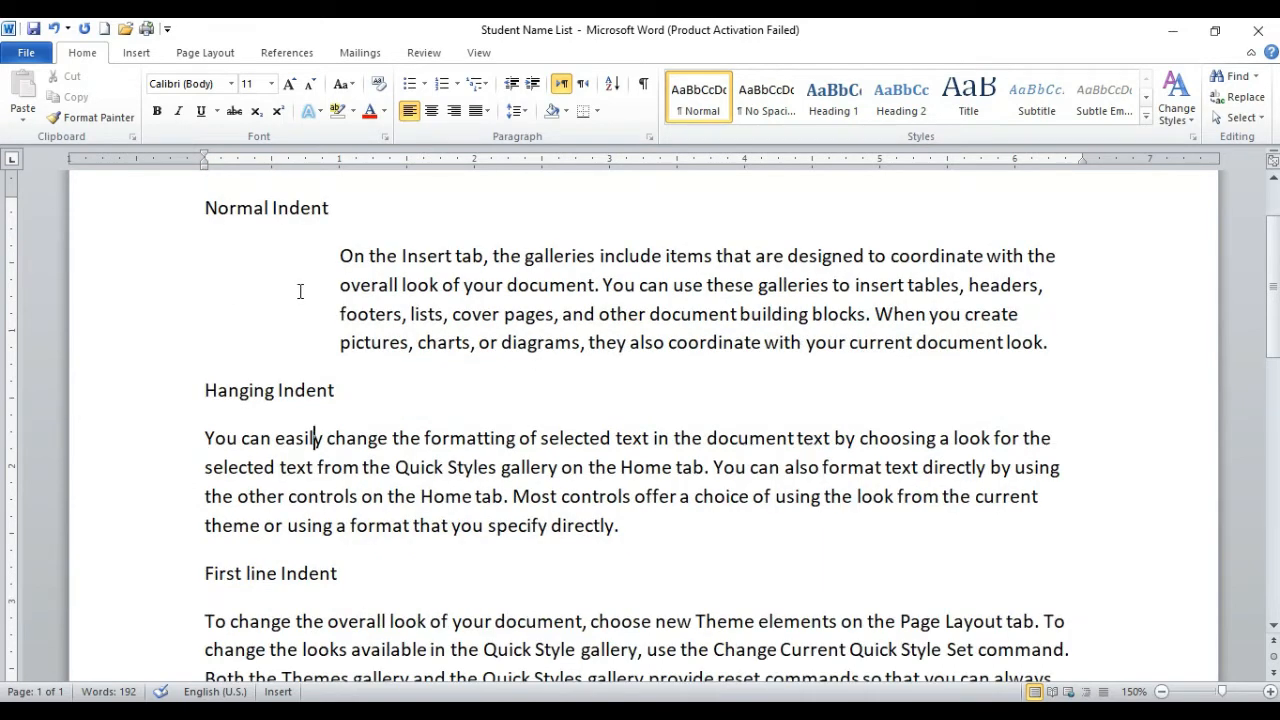
click(370, 316)
scroll(416, 398, down, 1)
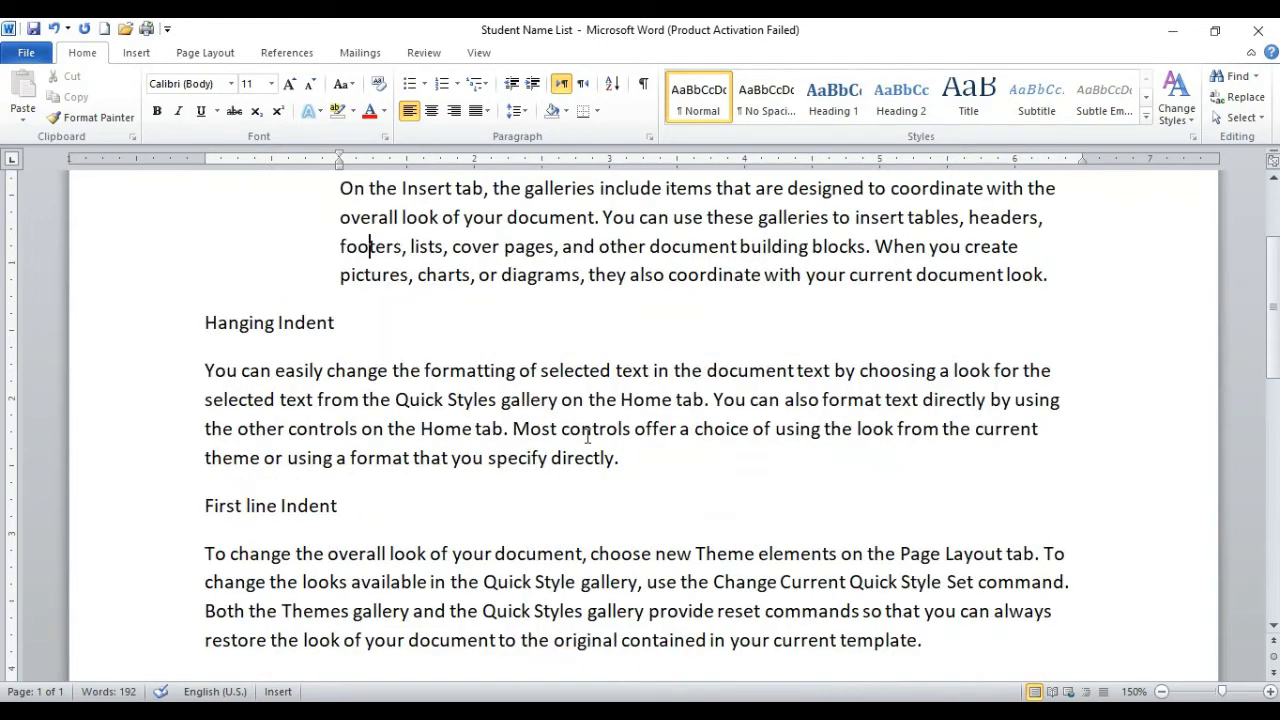
Step: Apply a 1-inch hanging indent to the paragraph under the Hanging Indent heading, undoing and reapplying it once
drag(628, 460, 260, 399)
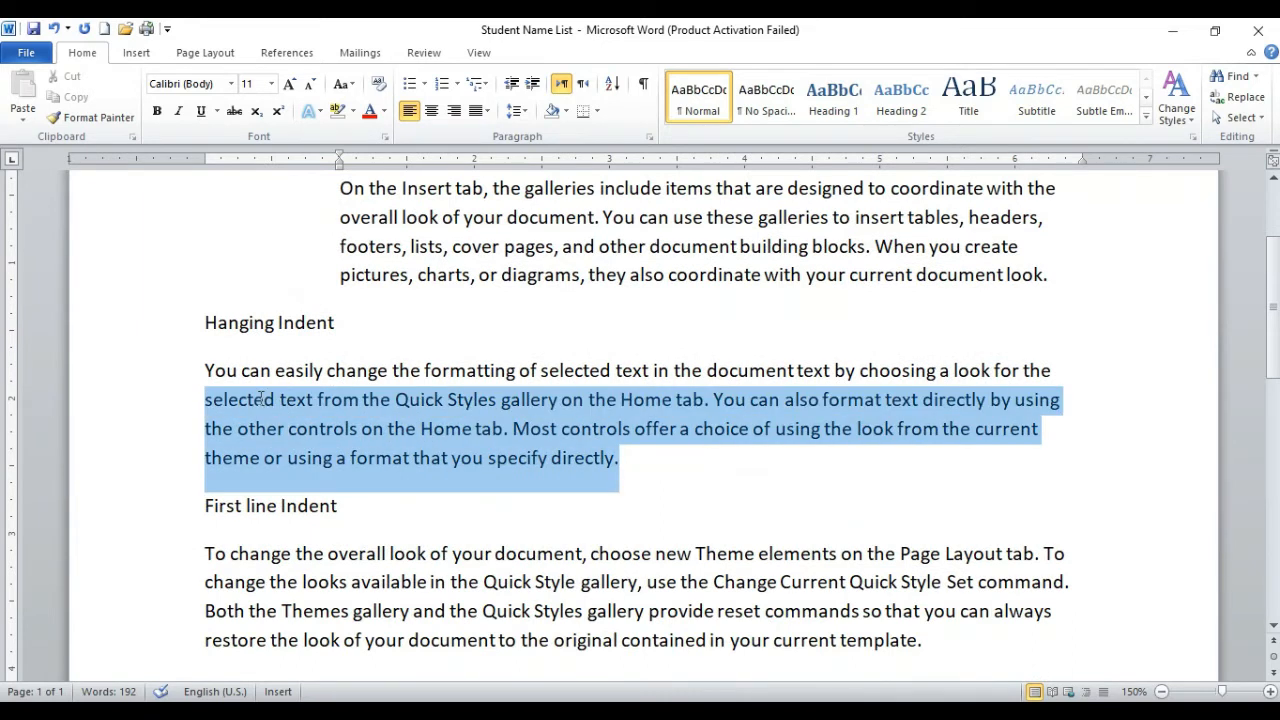
click(256, 399)
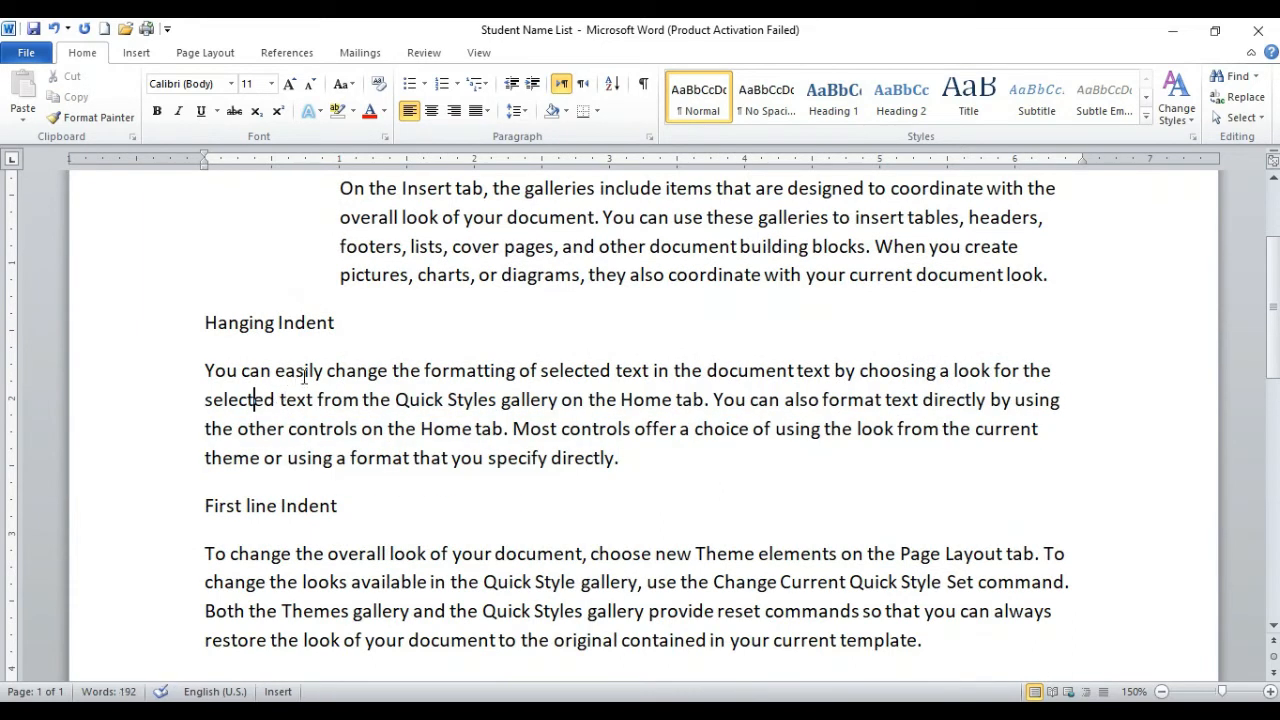
click(305, 377)
drag(205, 165, 340, 170)
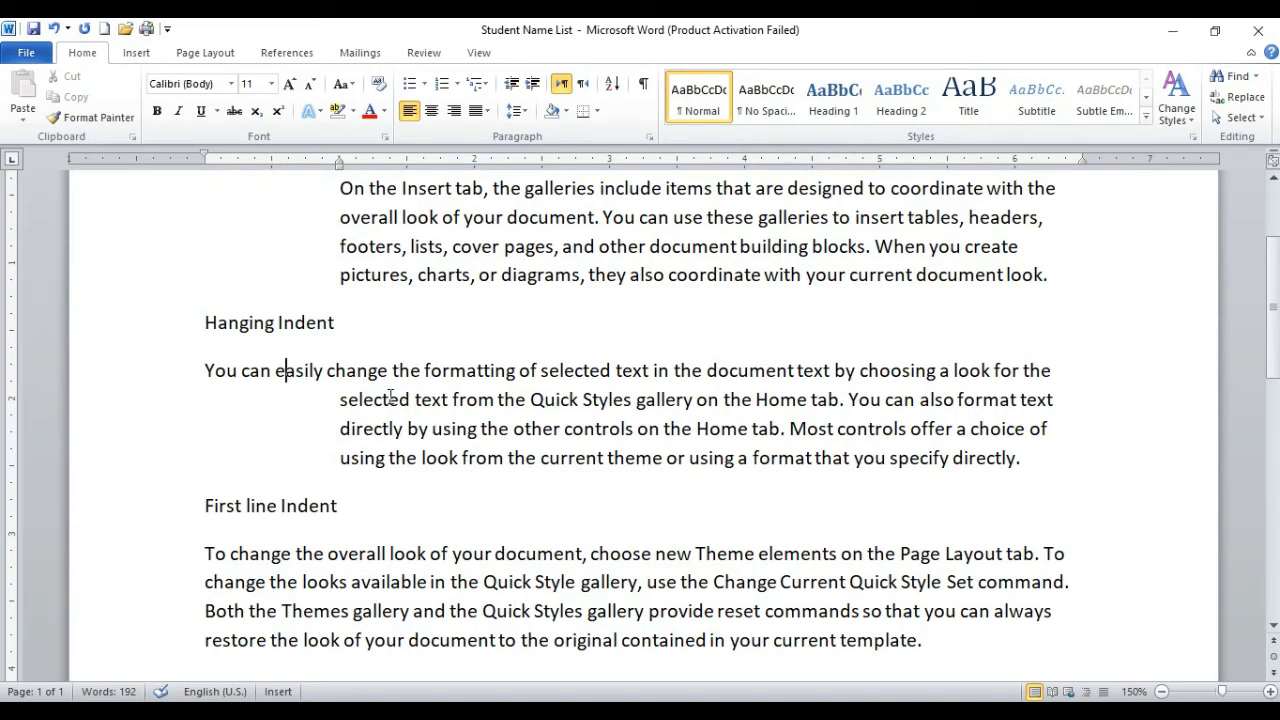
key(ctrl+shift+t)
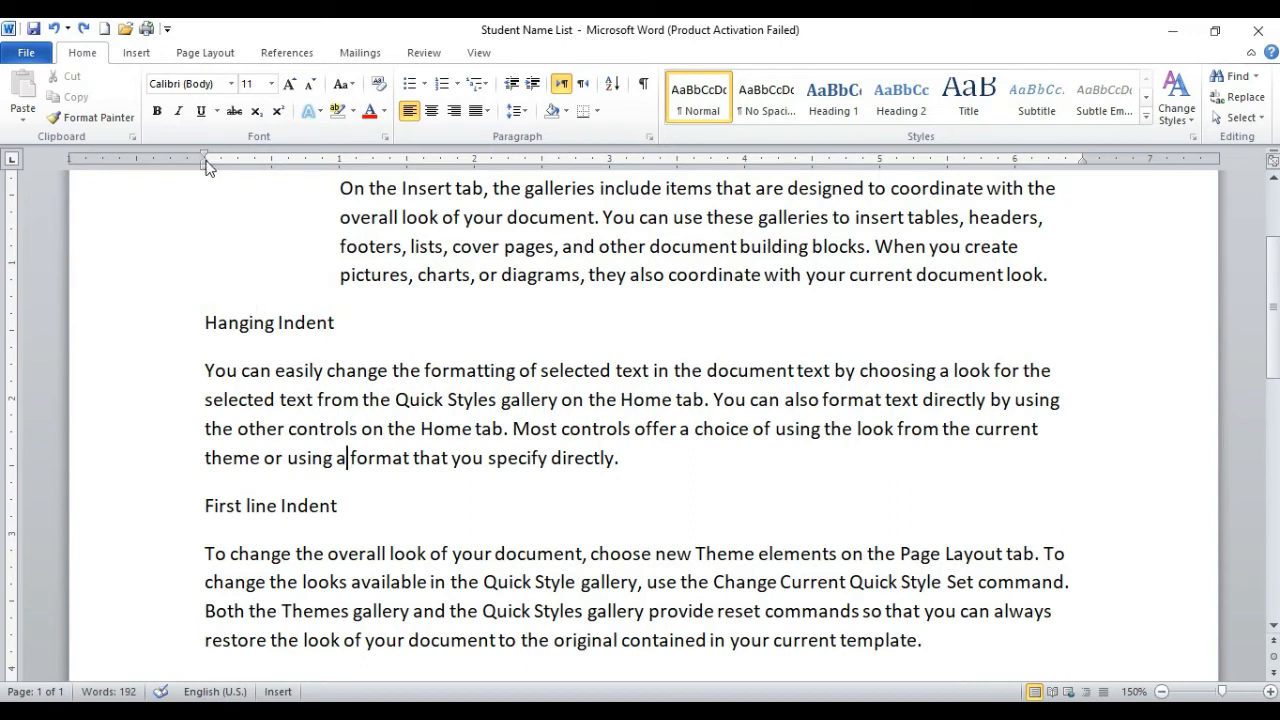
mouse_move(205, 165)
mouse_down()
mouse_move(368, 163)
mouse_move(339, 157)
mouse_up()
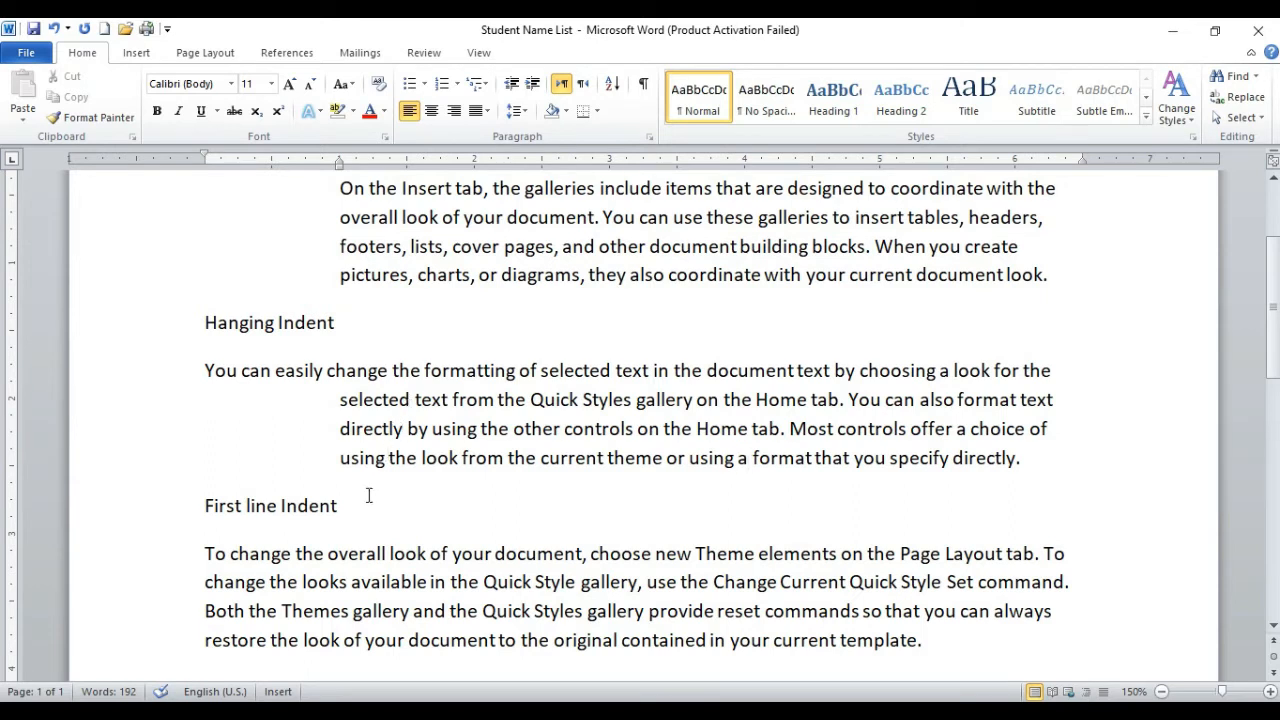
click(340, 580)
drag(207, 173, 341, 176)
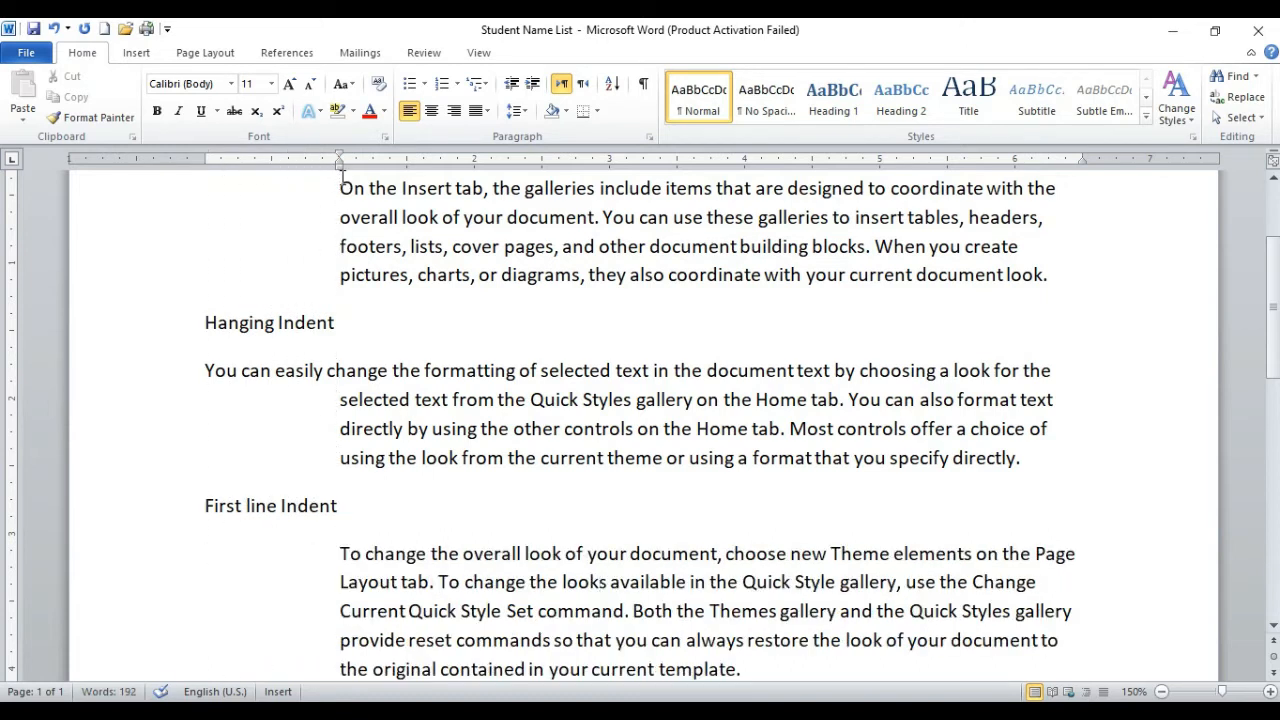
key(ctrl+z)
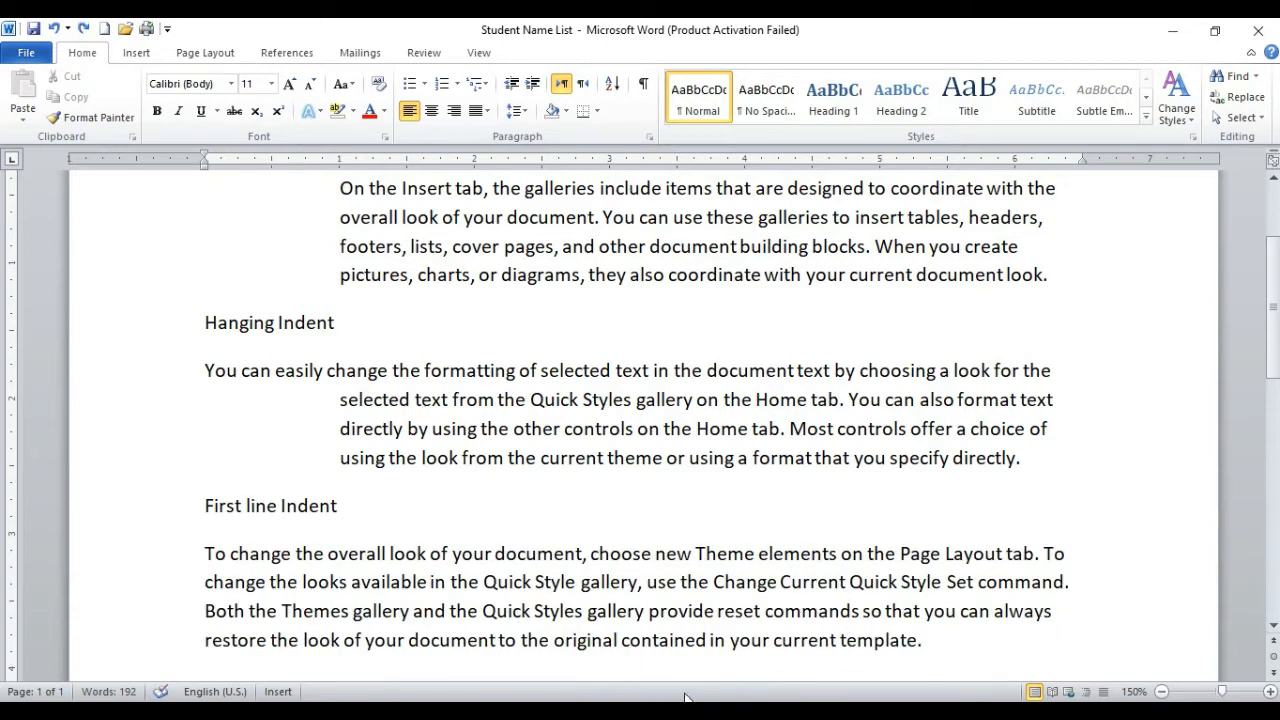
Step: Apply a 1-inch first-line indent to the paragraph under the First line Indent heading and reset it to the margin
click(272, 553)
click(371, 590)
drag(205, 152, 338, 152)
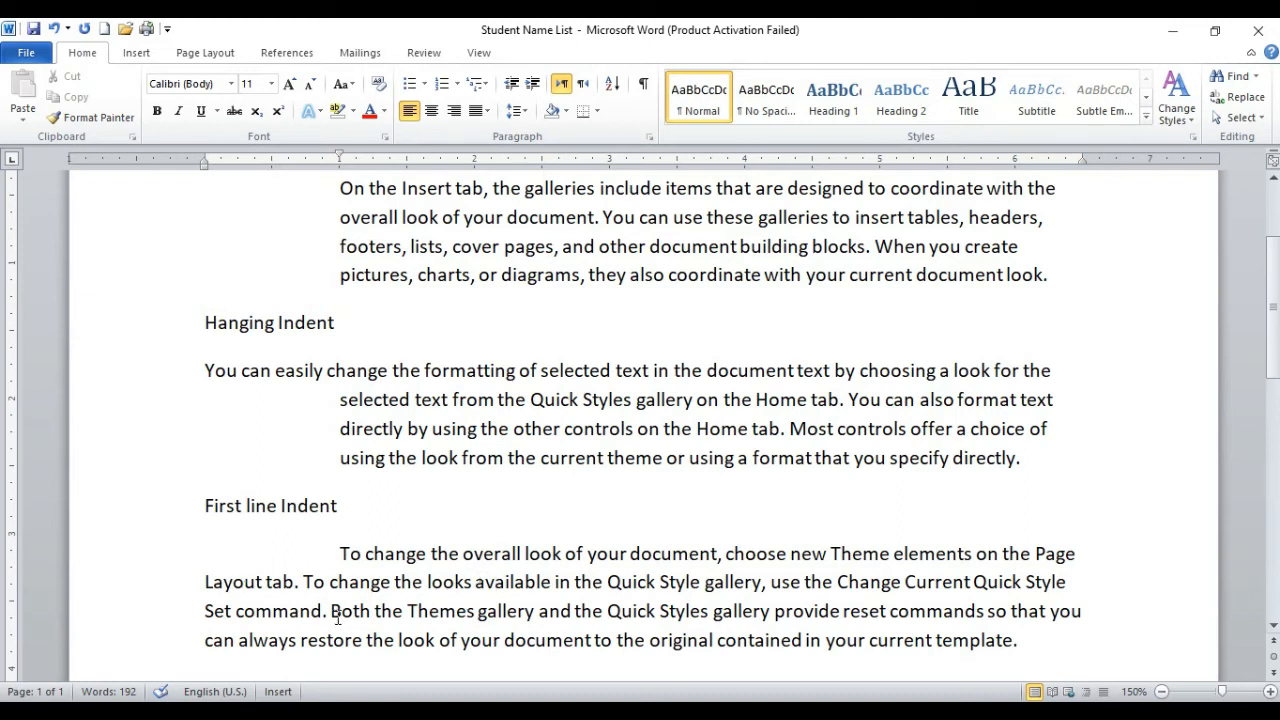
mouse_move(342, 160)
mouse_down()
mouse_move(508, 160)
mouse_move(201, 144)
mouse_up()
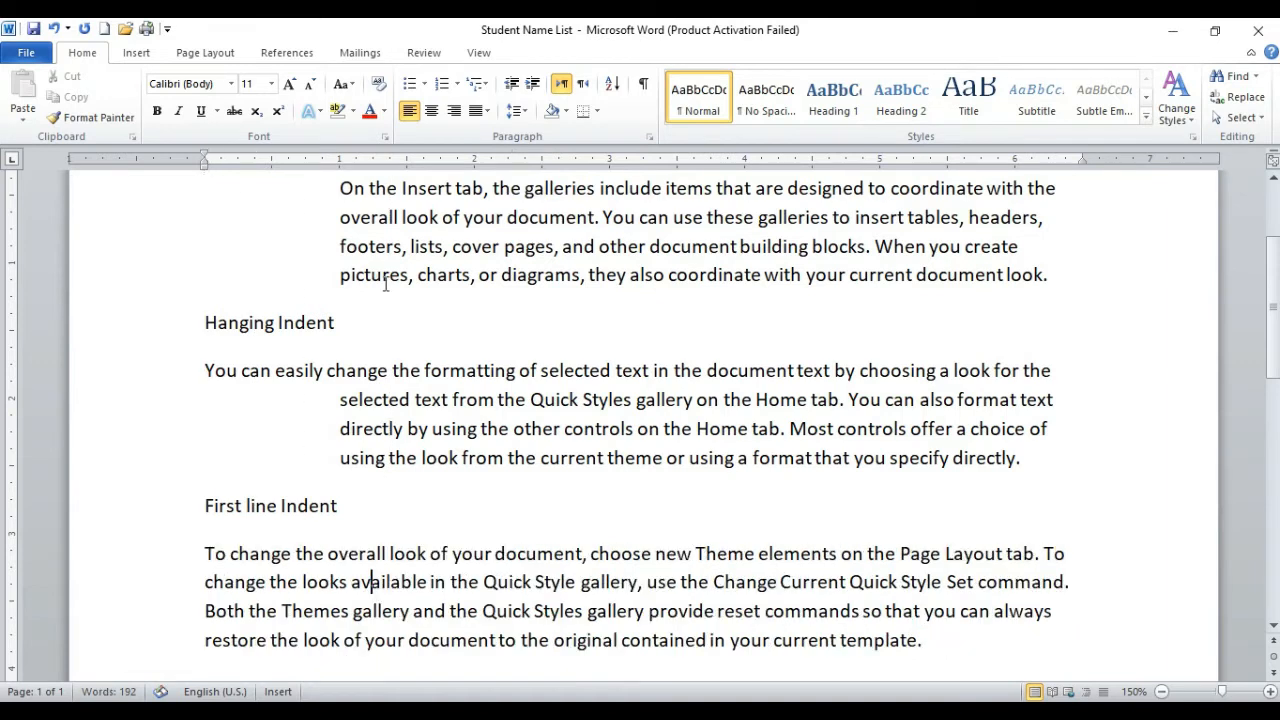
Step: Increase the Normal Indent paragraph's indent by three levels to 2.5 inches and reduce it level by level to the margin
scroll(391, 291, up, 3)
scroll(1083, 396, down, 1)
drag(1060, 420, 333, 321)
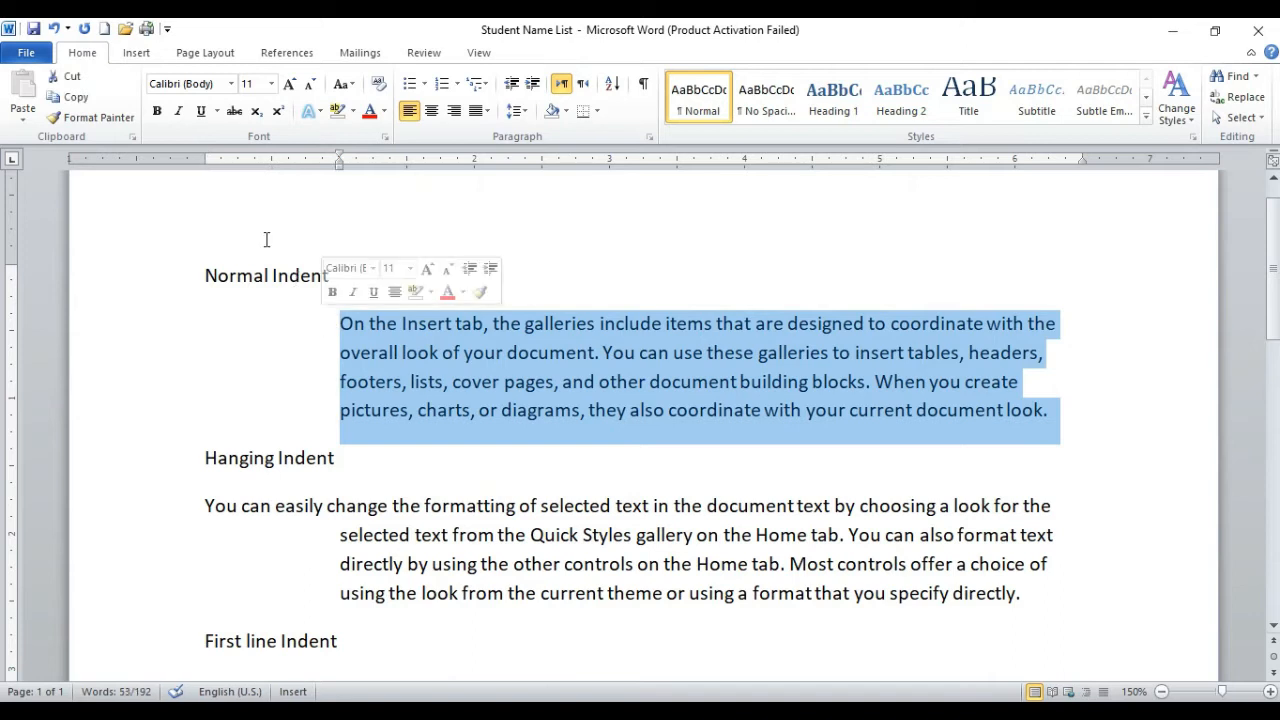
click(630, 409)
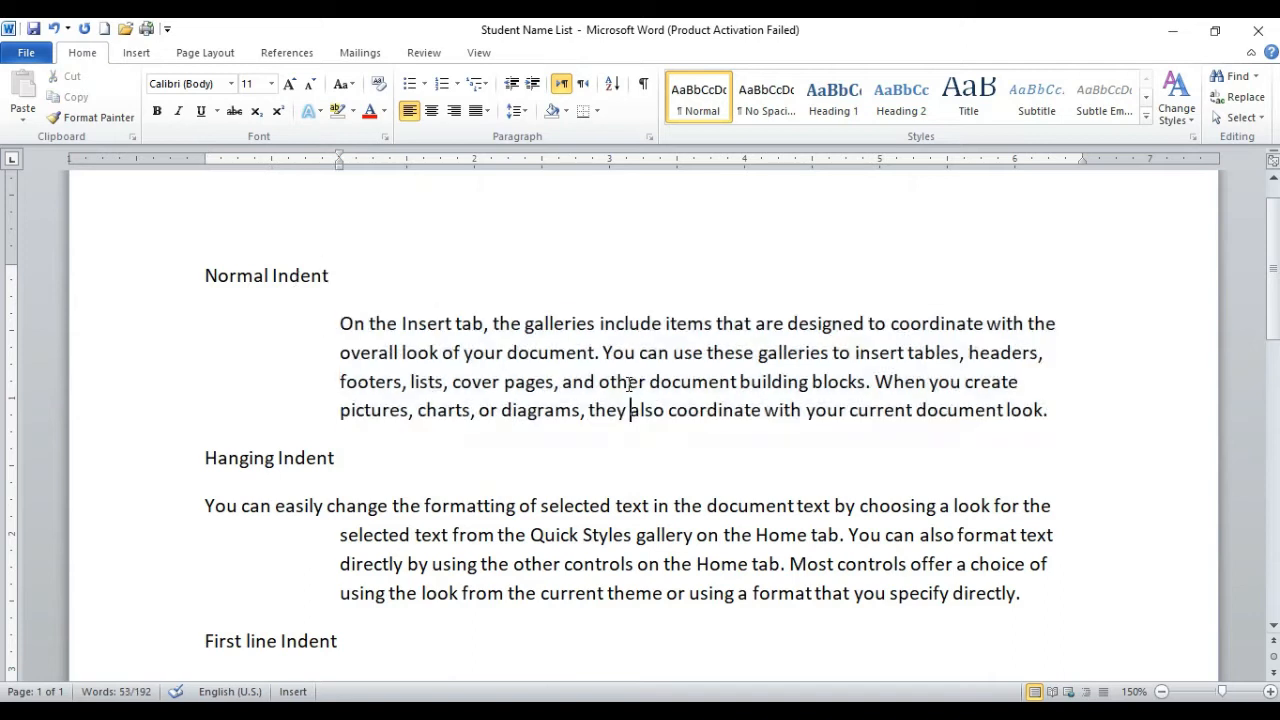
click(533, 85)
click(533, 85)
click(533, 85)
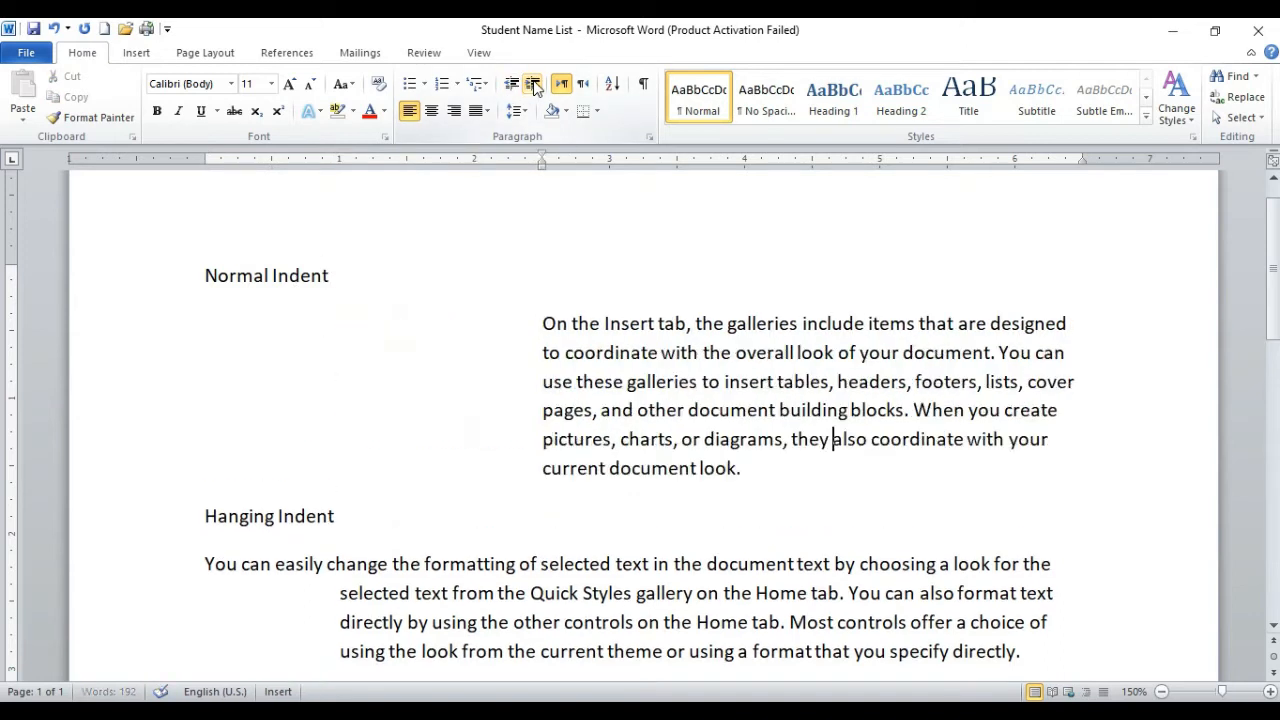
click(513, 85)
click(513, 85)
click(513, 85)
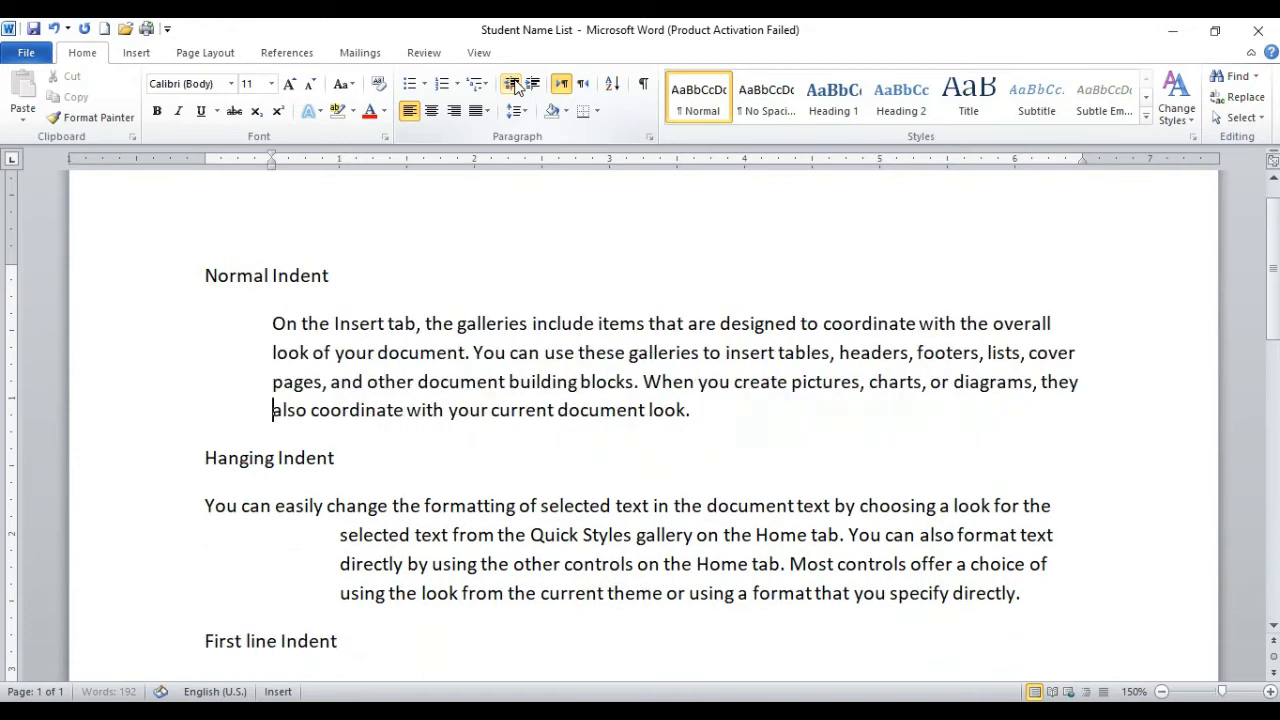
click(513, 85)
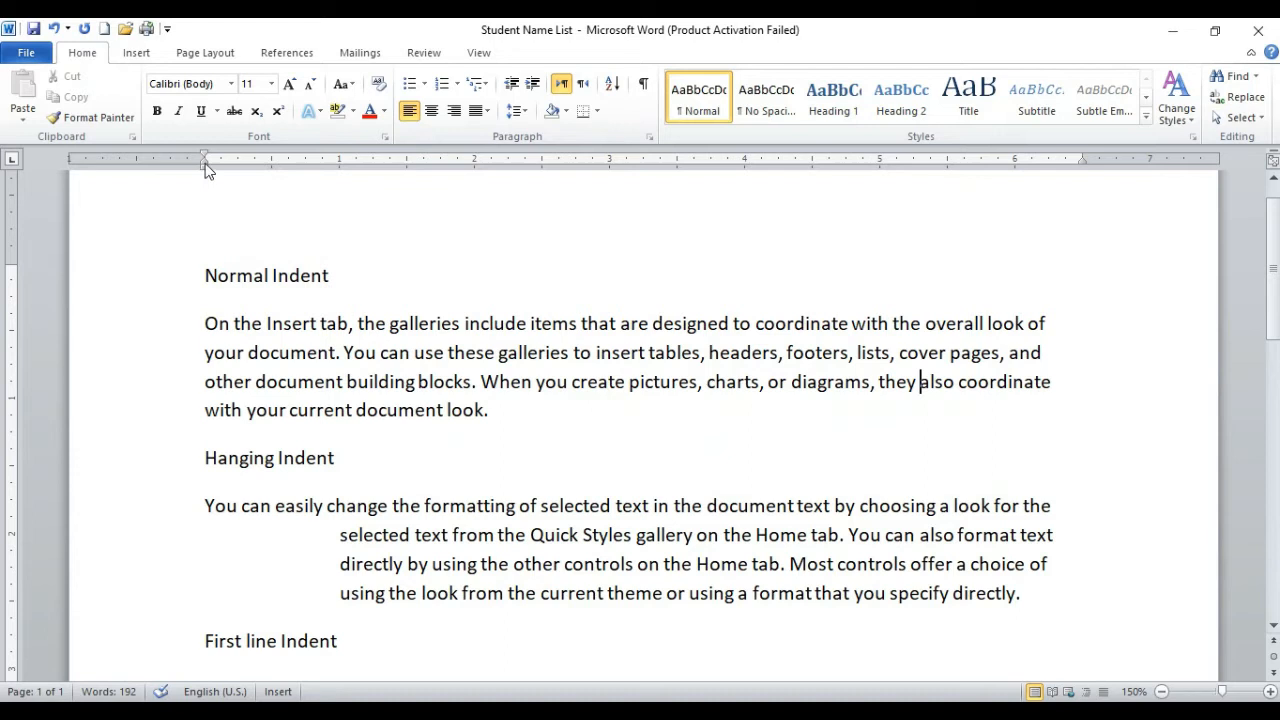
Step: Shift the whole Normal Indent paragraph's left indent on the ruler to about 1.75 inches and back to 1 inch
mouse_move(205, 168)
mouse_down()
mouse_move(539, 198)
mouse_move(443, 196)
mouse_up()
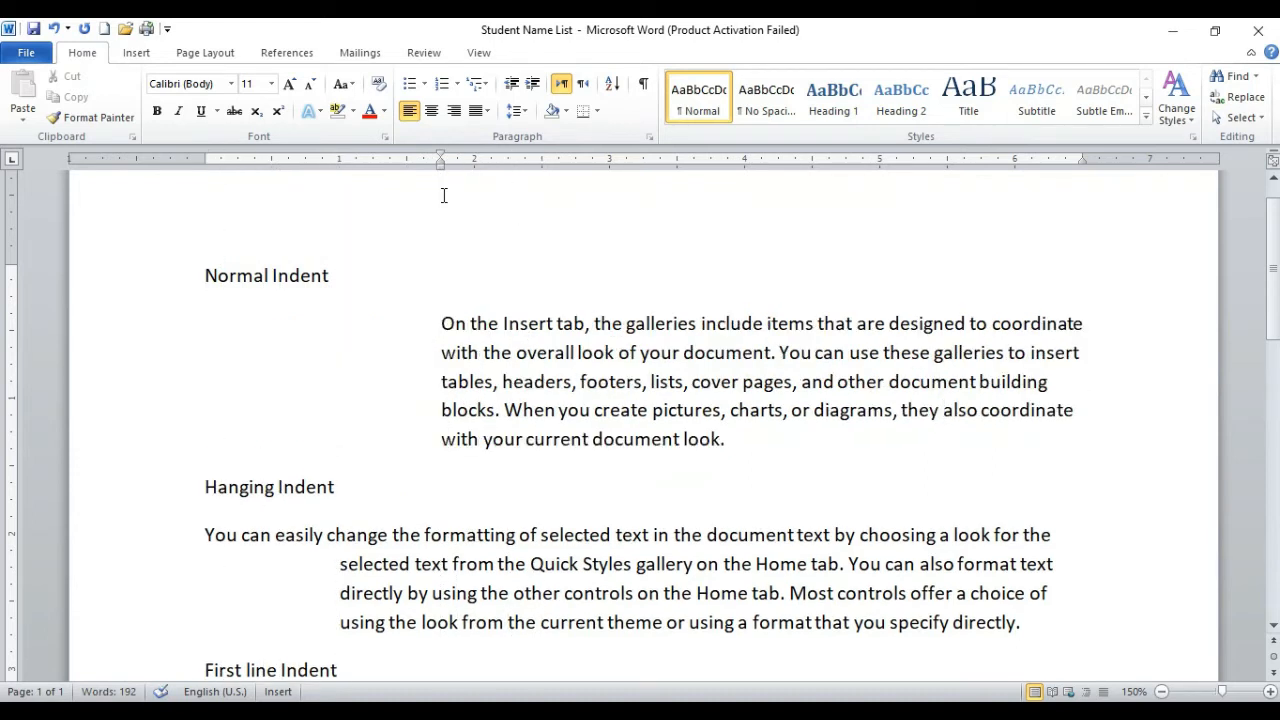
drag(441, 168, 338, 165)
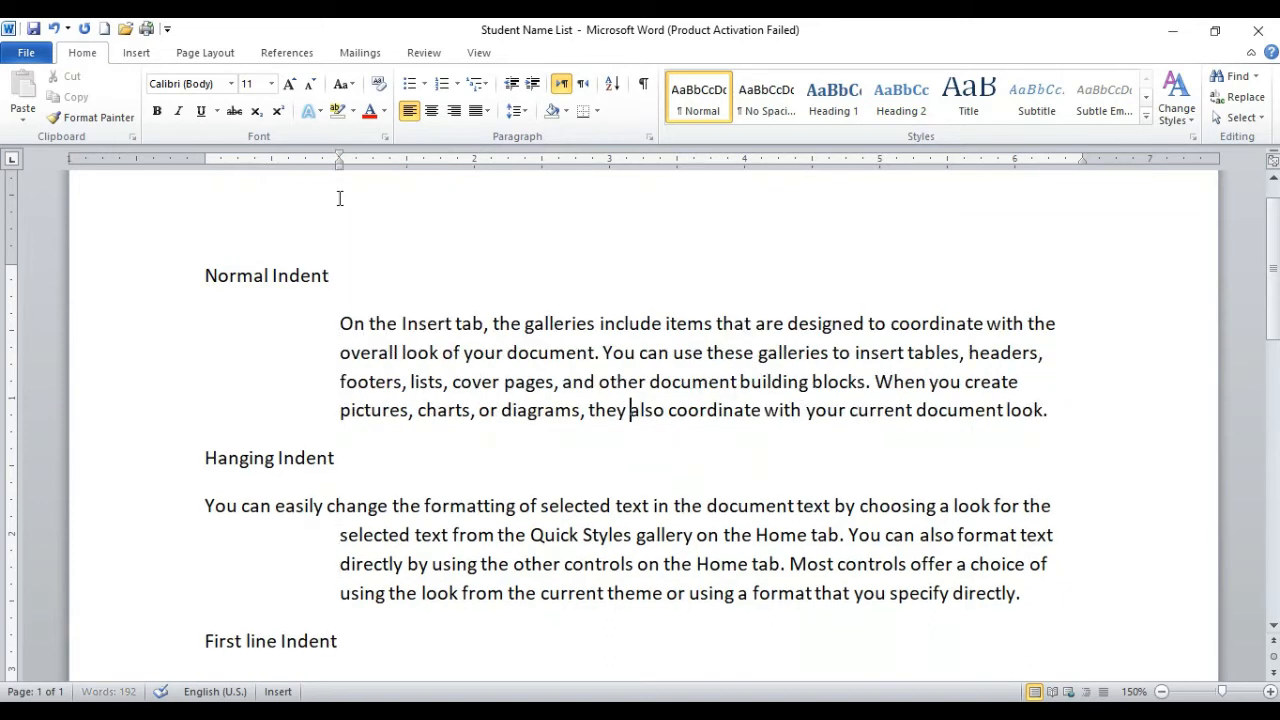
Step: Set the first-line indent of the paragraph under the First line Indent heading to 1.5 inches and adjust it to 1 inch
scroll(366, 315, down, 5)
scroll(366, 315, down, 1)
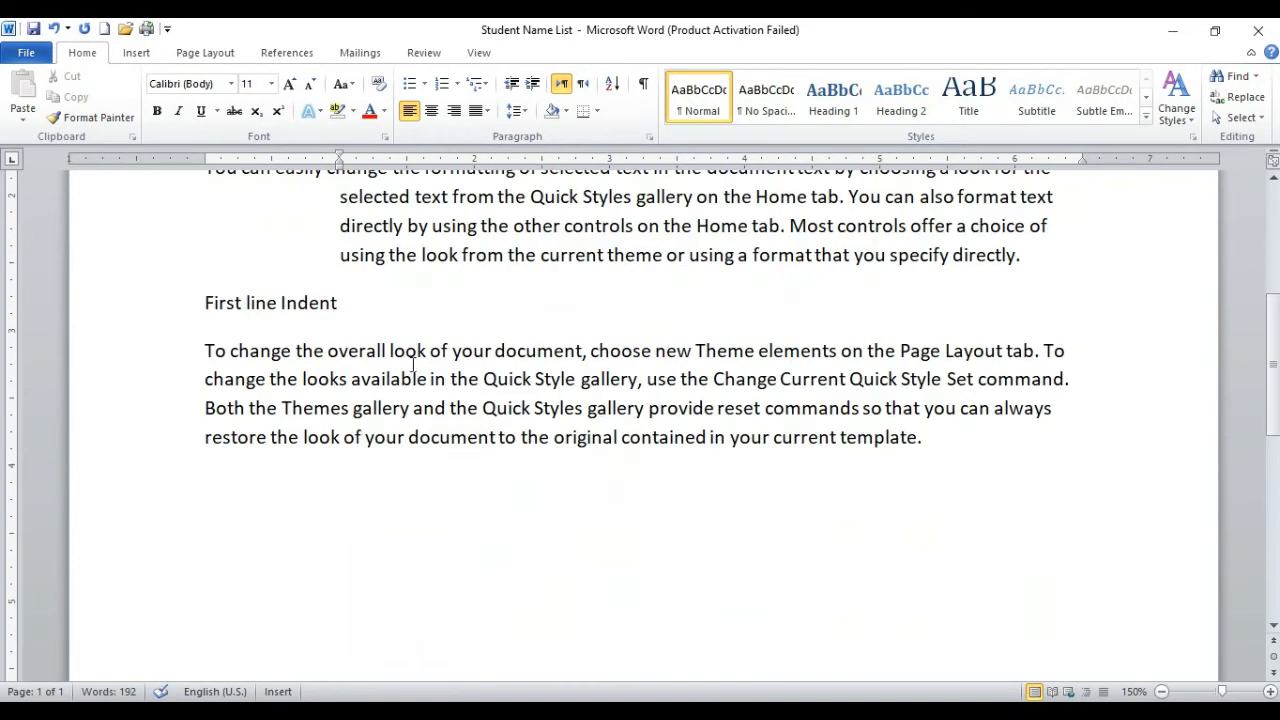
click(430, 375)
scroll(430, 375, up, 1)
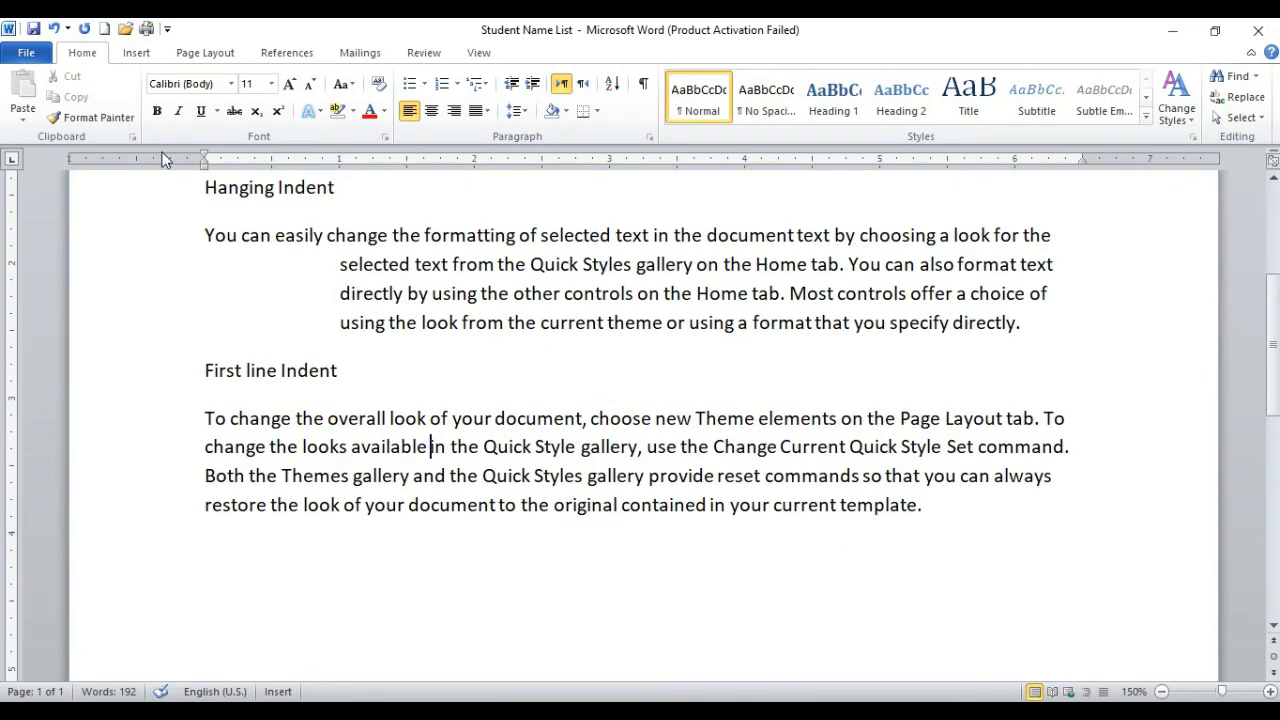
drag(207, 160, 406, 160)
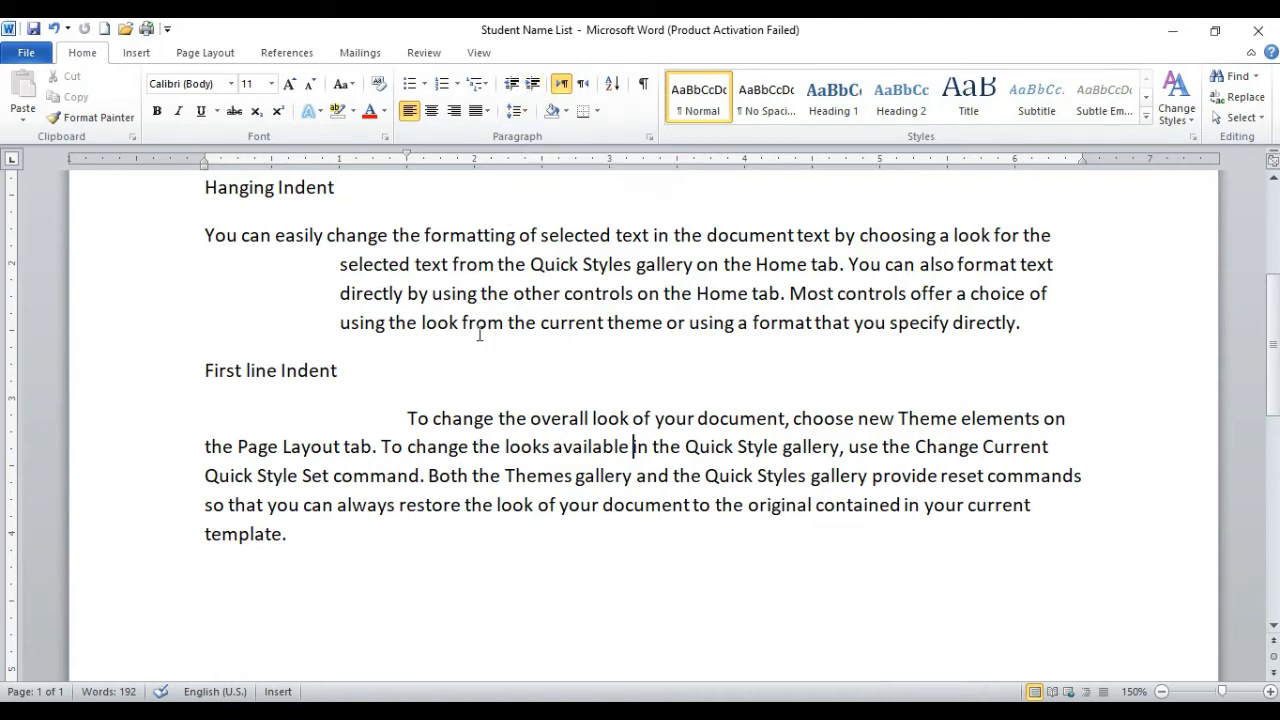
scroll(470, 360, up, 3)
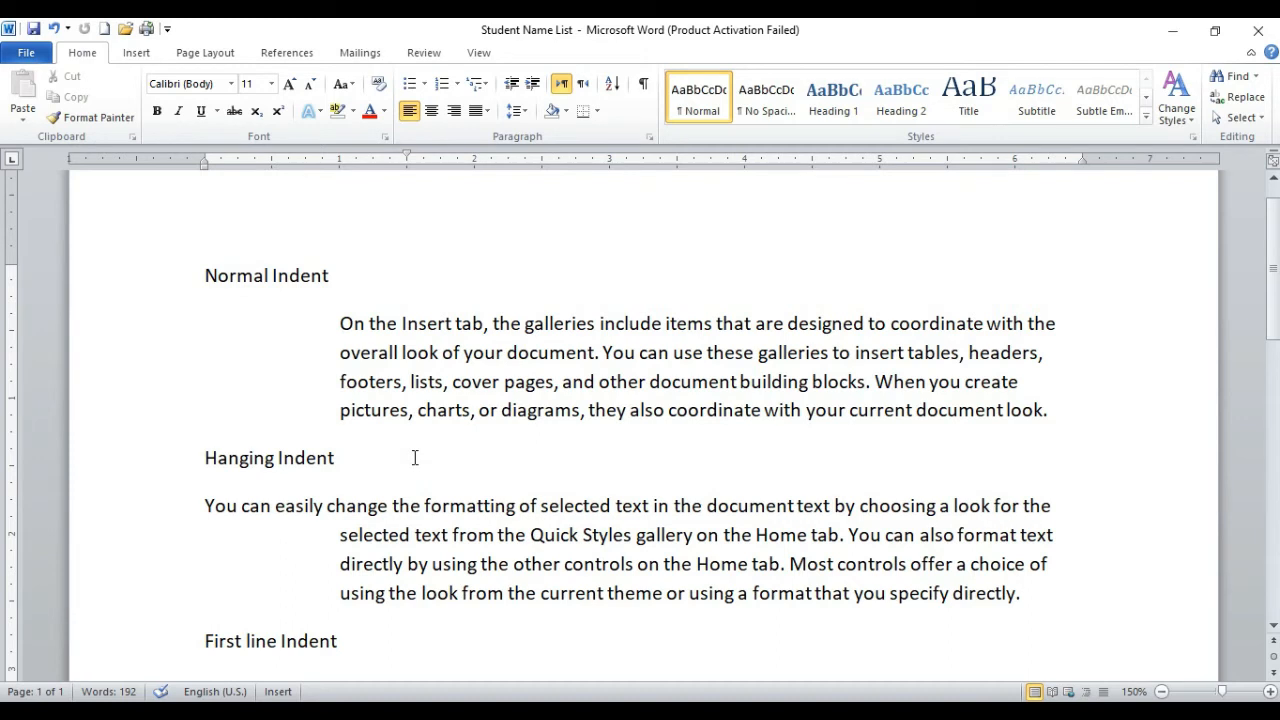
scroll(414, 457, down, 3)
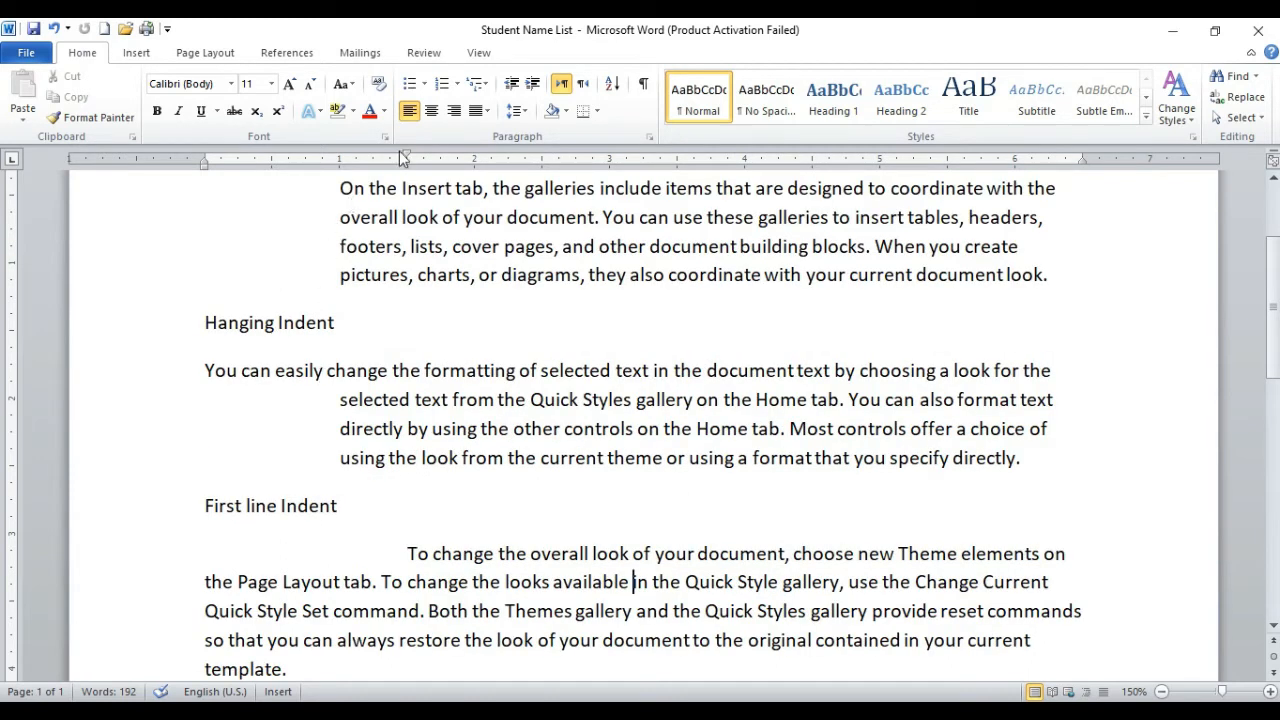
mouse_move(408, 162)
mouse_down()
mouse_move(436, 162)
mouse_move(257, 160)
mouse_move(340, 160)
mouse_up()
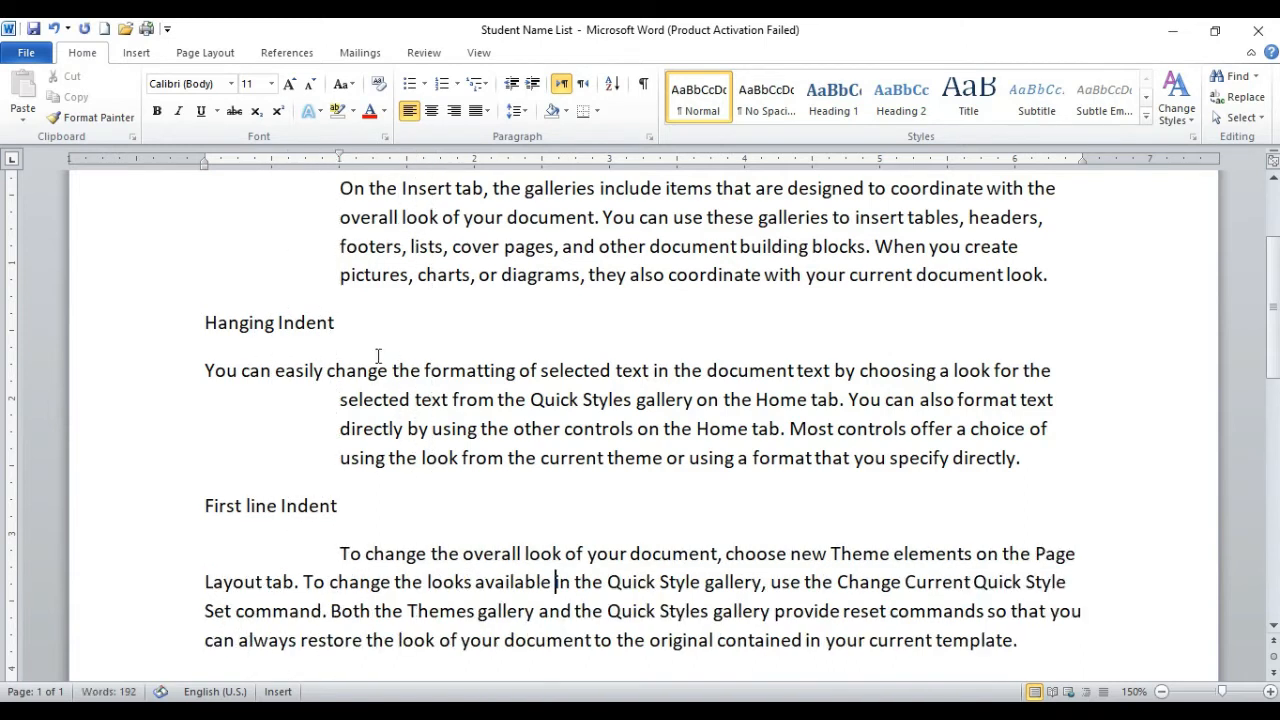
Step: Move the first line of the Hanging Indent paragraph about 0.3 inch outside the left margin, with the remaining lines at 1 inch
click(390, 399)
mouse_move(339, 160)
mouse_down()
mouse_move(383, 160)
mouse_move(340, 167)
mouse_up()
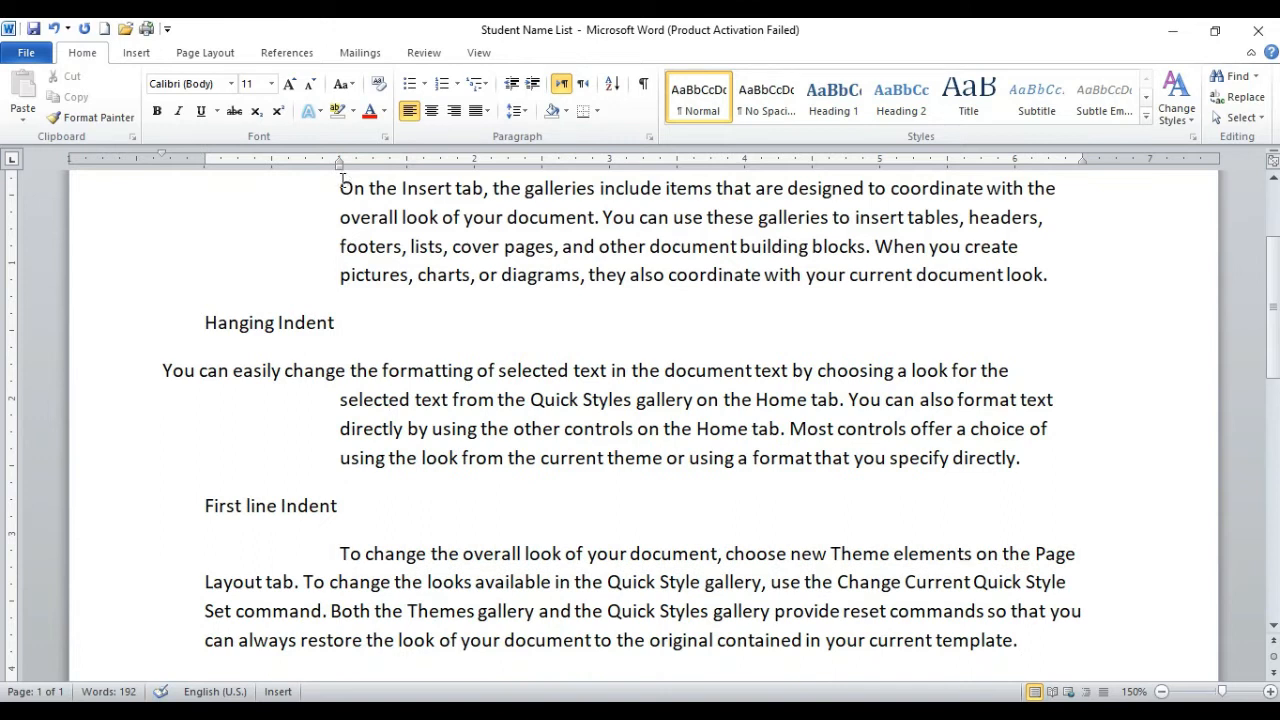
Step: Pull the Normal Indent paragraph's left indent in to about 0.8 inch and reduce it to the margin
drag(389, 222, 393, 222)
mouse_move(339, 167)
mouse_down()
mouse_move(427, 176)
mouse_move(312, 176)
mouse_move(340, 176)
mouse_move(331, 170)
mouse_up()
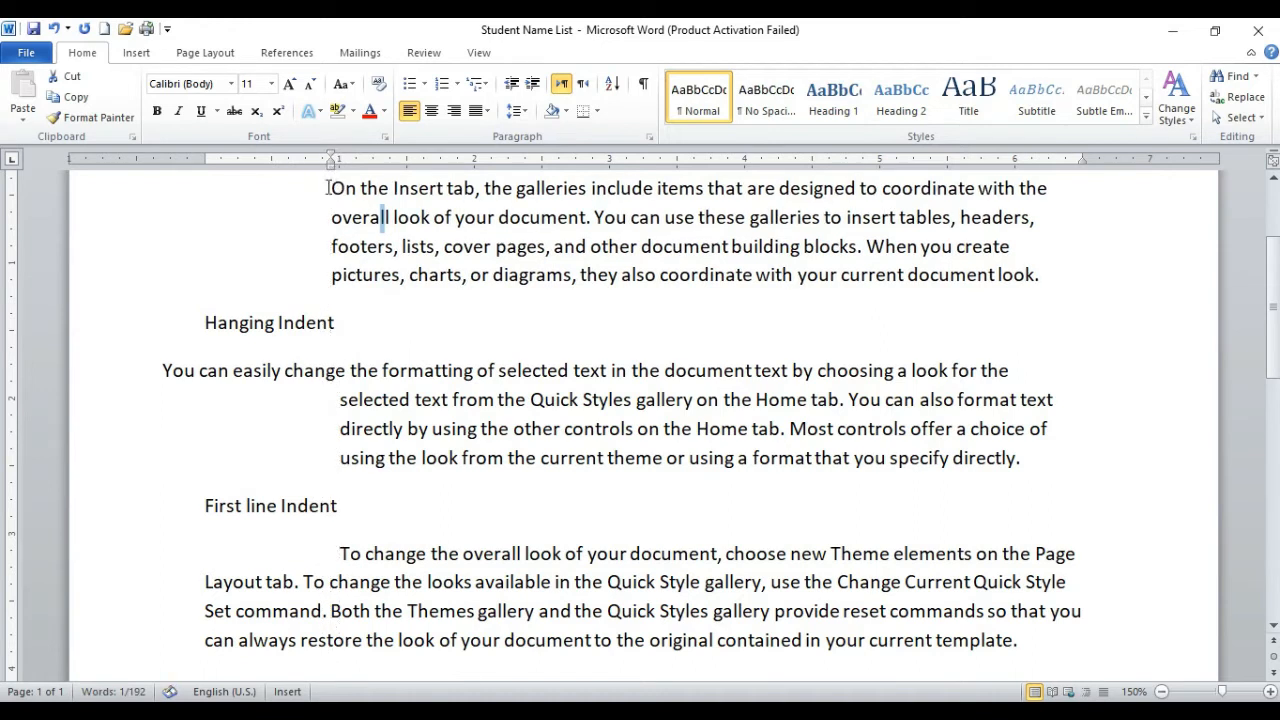
scroll(372, 306, up, 3)
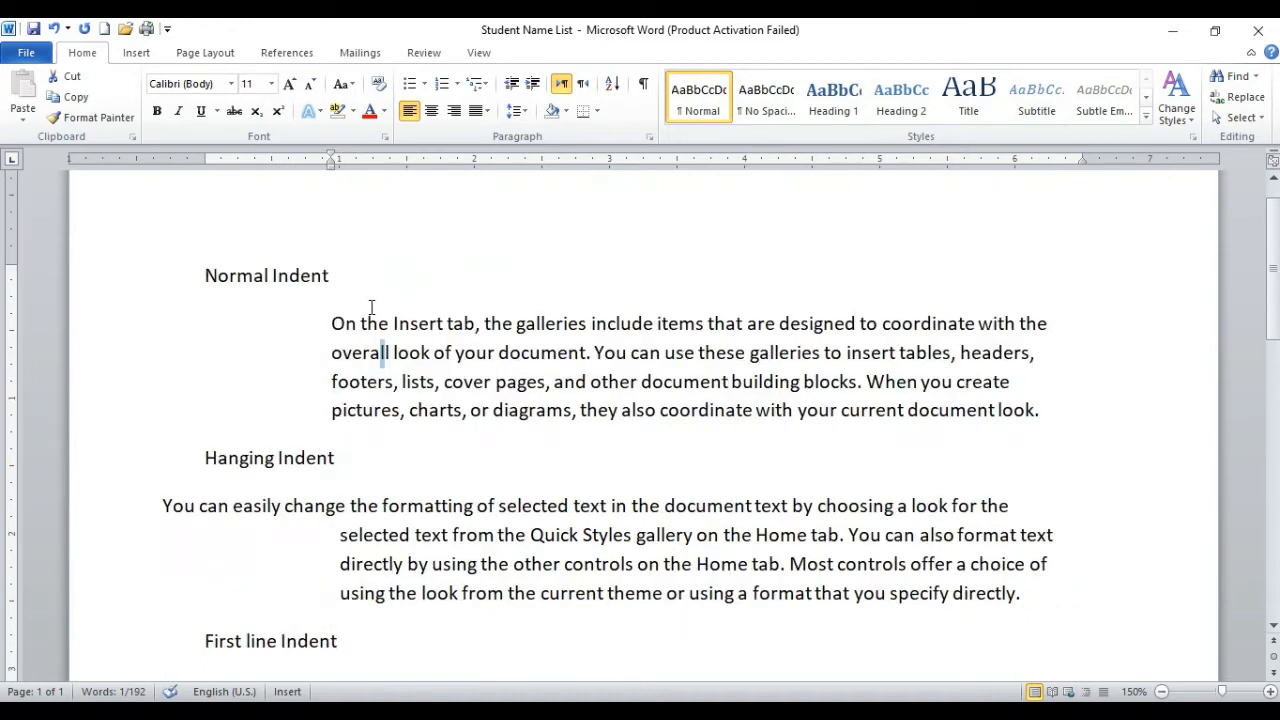
mouse_move(332, 170)
mouse_down()
mouse_move(535, 174)
mouse_move(316, 174)
mouse_up()
click(414, 356)
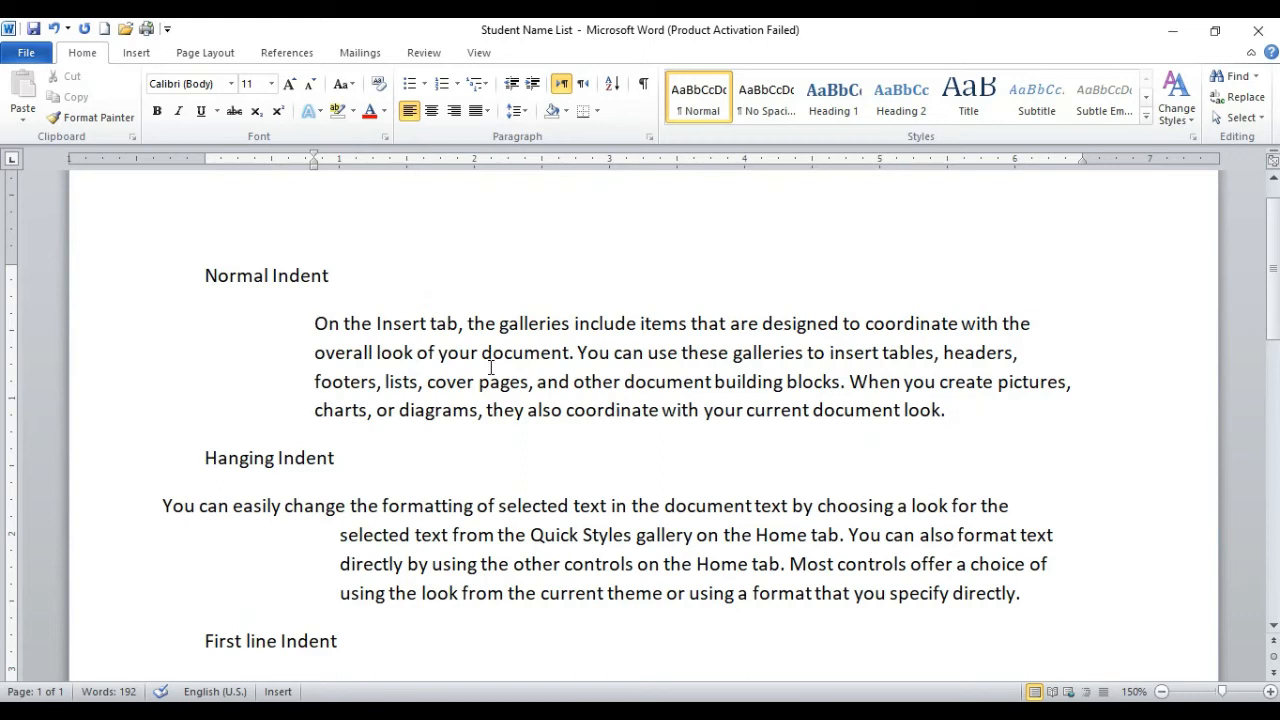
click(512, 85)
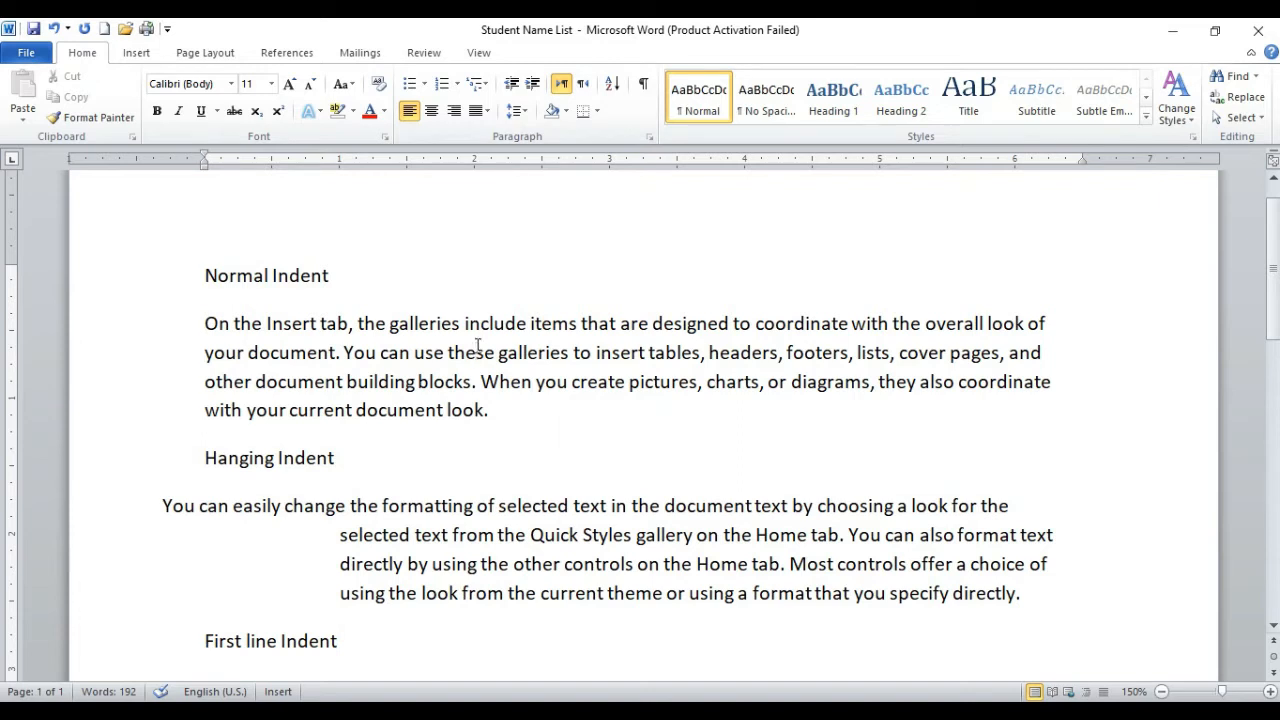
Step: Increase the Normal Indent paragraph's indent in half-inch levels to 3 inches and reduce it to the margin
key(ctrl+m)
key(ctrl+m)
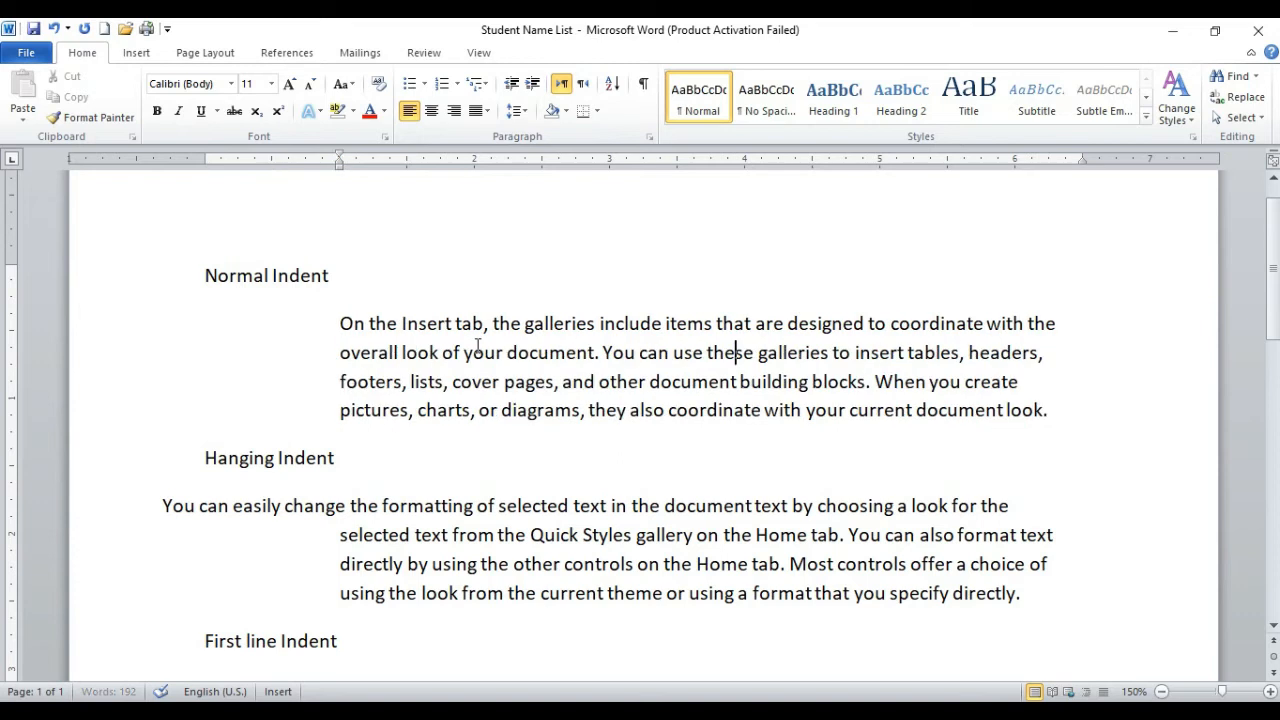
key(ctrl+m)
key(ctrl+m)
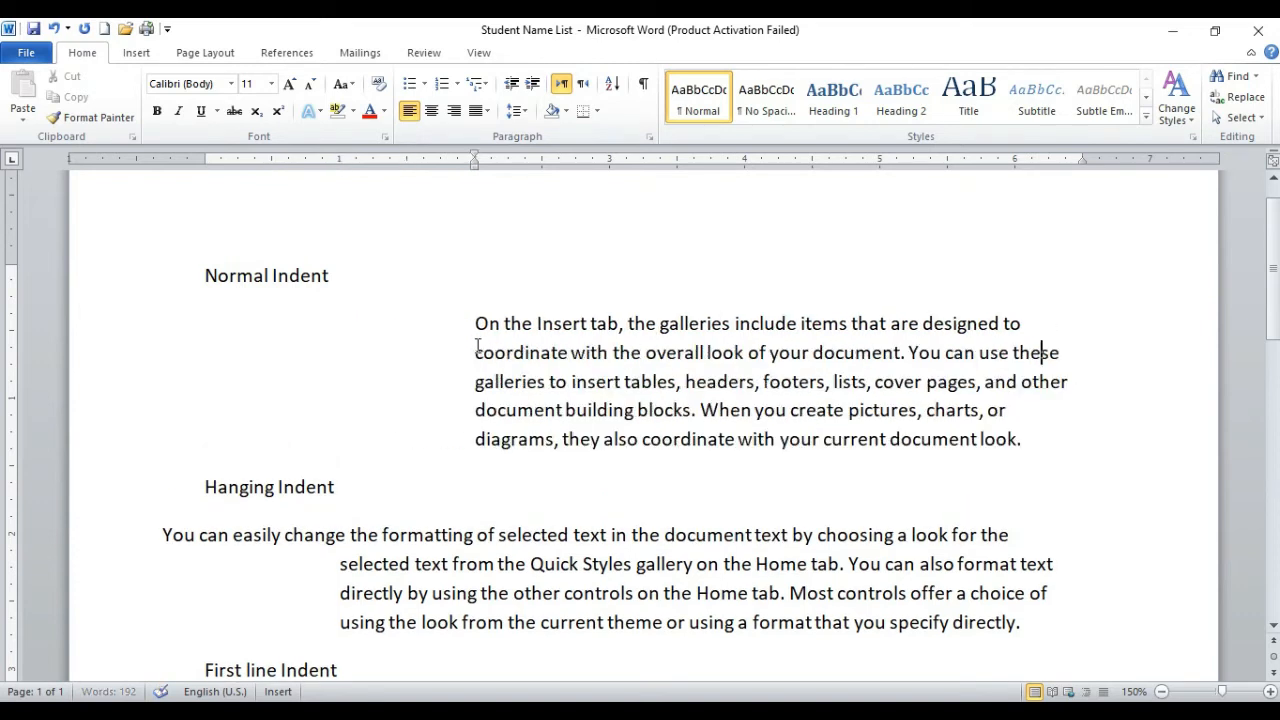
key(ctrl+m)
key(ctrl+m)
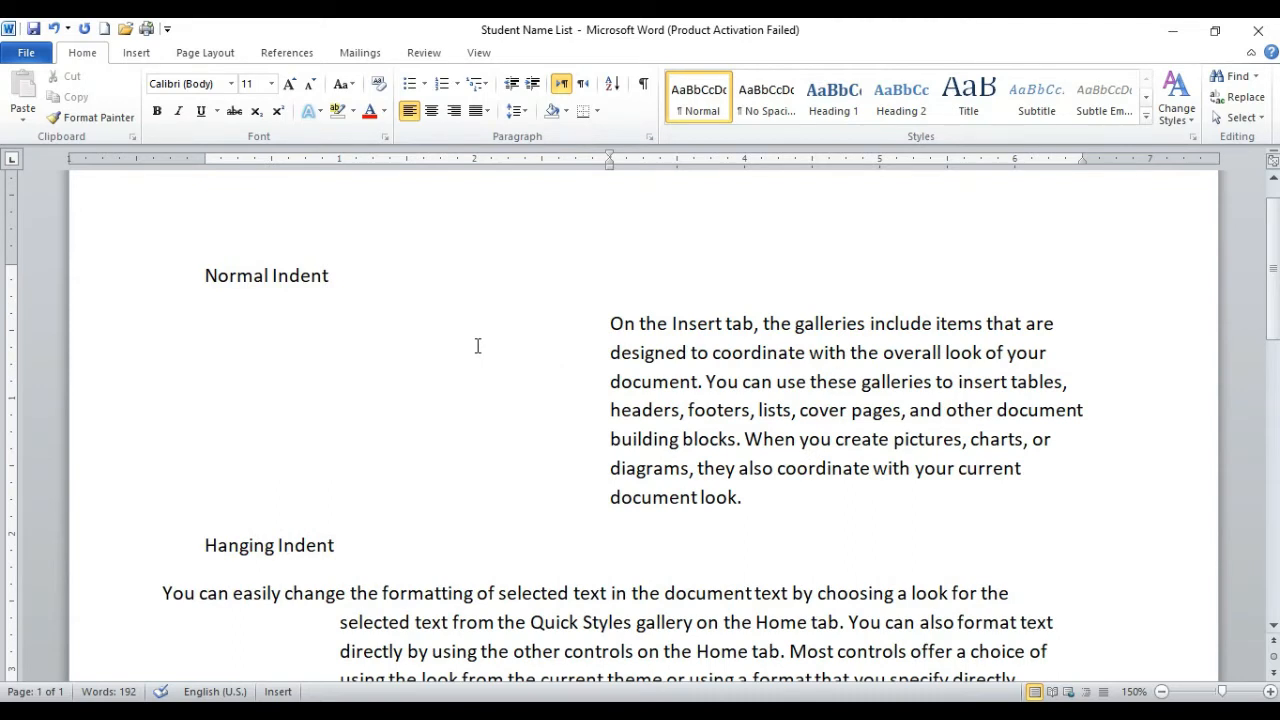
key(ctrl+shift+m)
key(ctrl+shift+m)
key(ctrl+shift+m)
key(ctrl+shift+m)
key(ctrl+shift+m)
key(ctrl+shift+m)
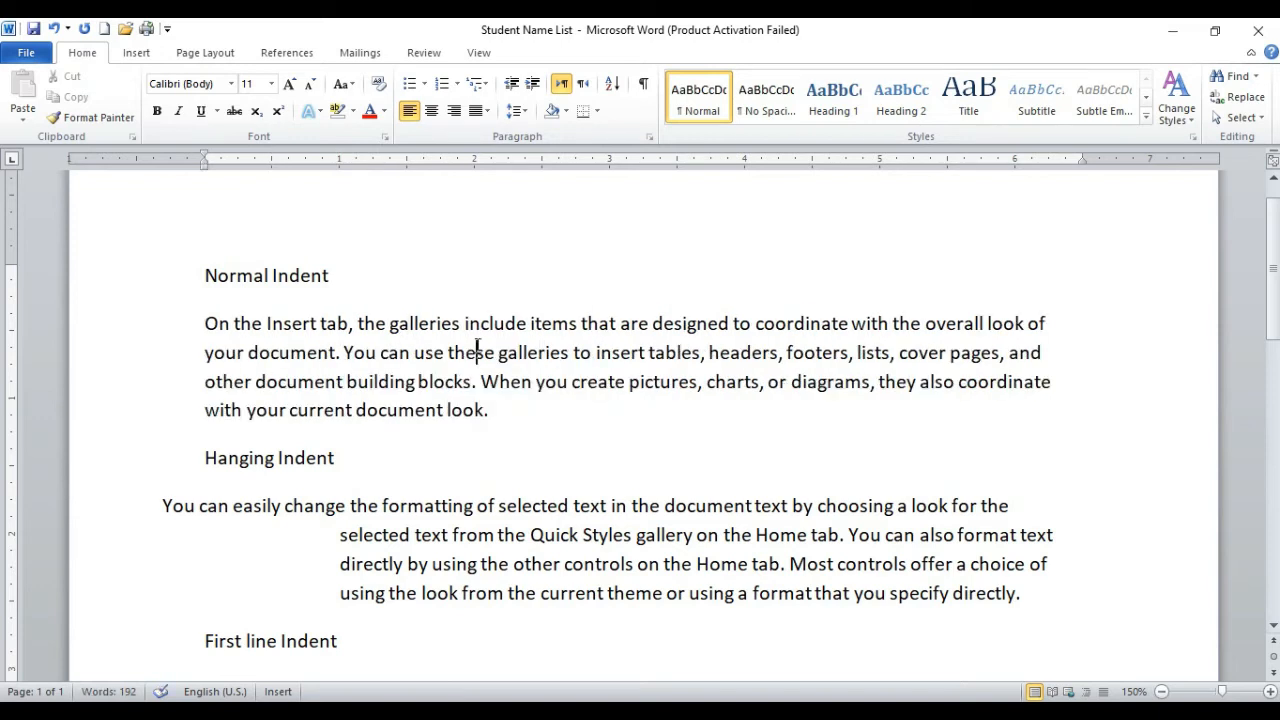
Step: Indent the Normal Indent paragraph level by level to 2 inches and bring it back to the margin
key(ctrl+m)
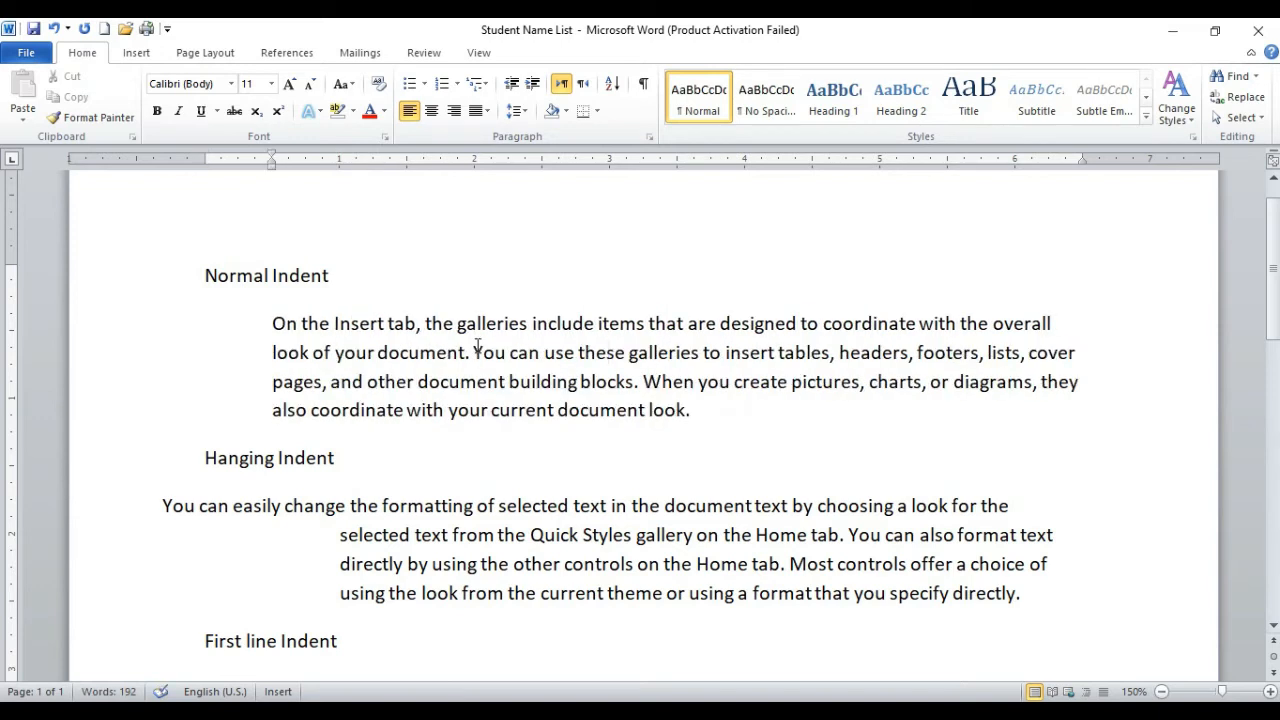
key(ctrl+m)
key(ctrl+m)
key(ctrl+m)
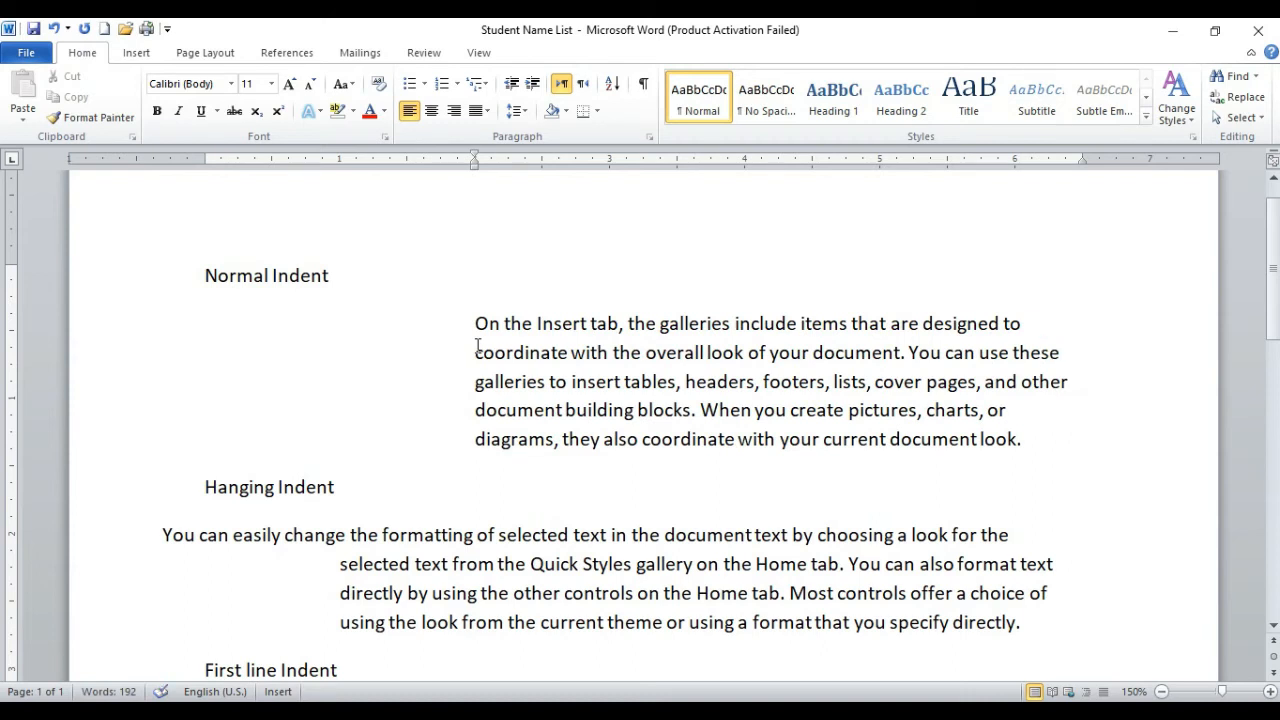
key(ctrl+shift+m)
key(ctrl+shift+m)
key(ctrl+shift+m)
key(ctrl+shift+m)
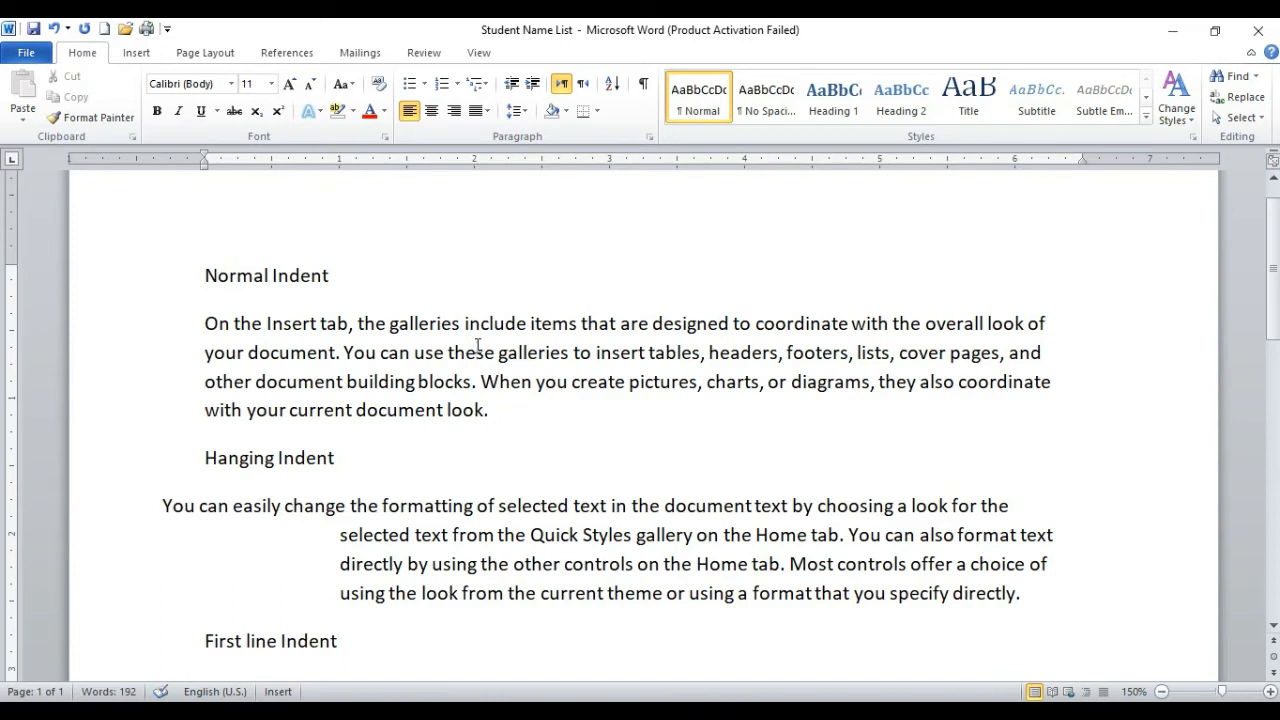
Step: Indent the Normal Indent paragraph all the way to the 6.5-inch right margin and reset its paragraph formatting
key(ctrl+m)
key(ctrl+m)
key(ctrl+m)
key(ctrl+m)
key(ctrl+m)
key(ctrl+m)
key(ctrl+m)
key(ctrl+m)
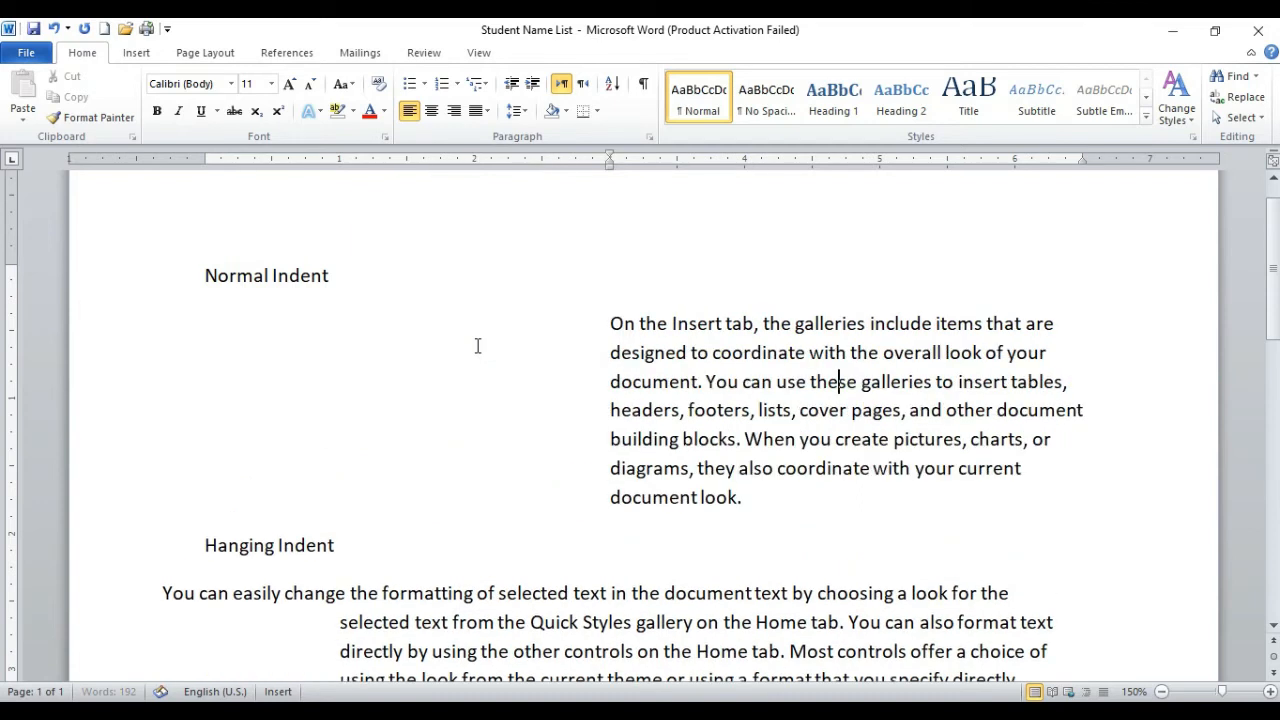
key(ctrl+m)
key(ctrl+m)
key(ctrl+m)
key(ctrl+m)
key(ctrl+m)
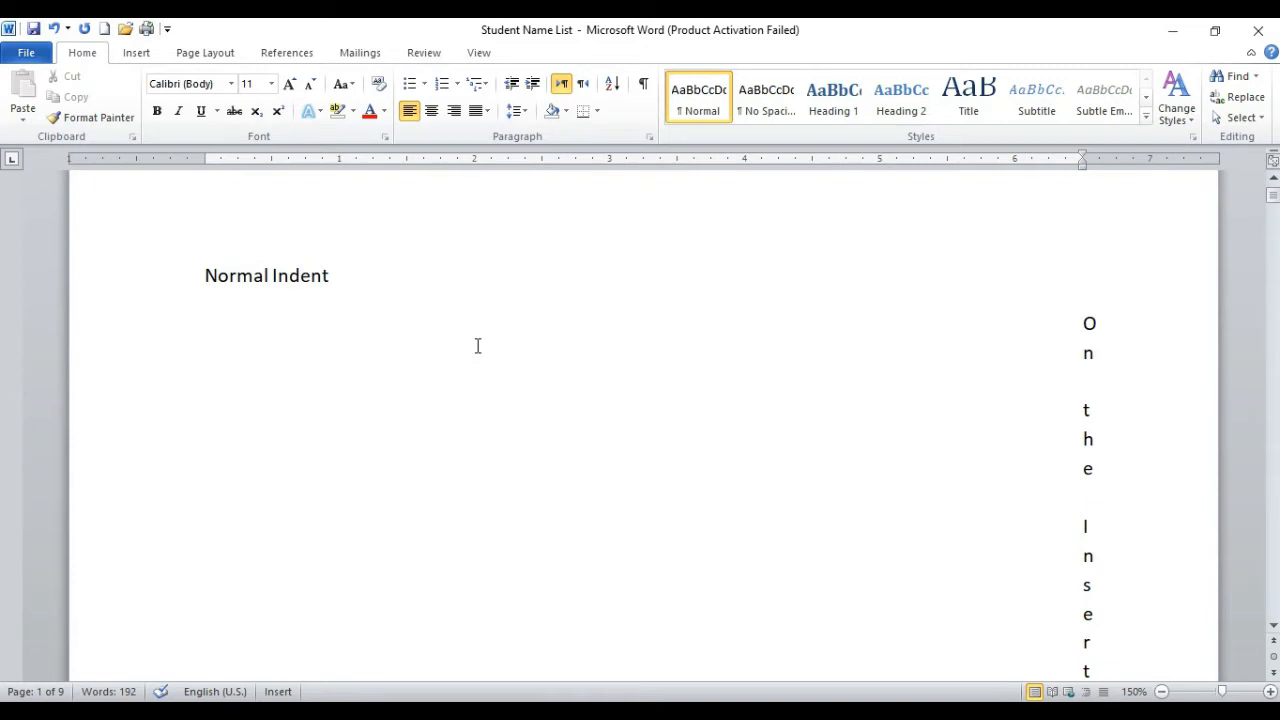
key(ctrl+q)
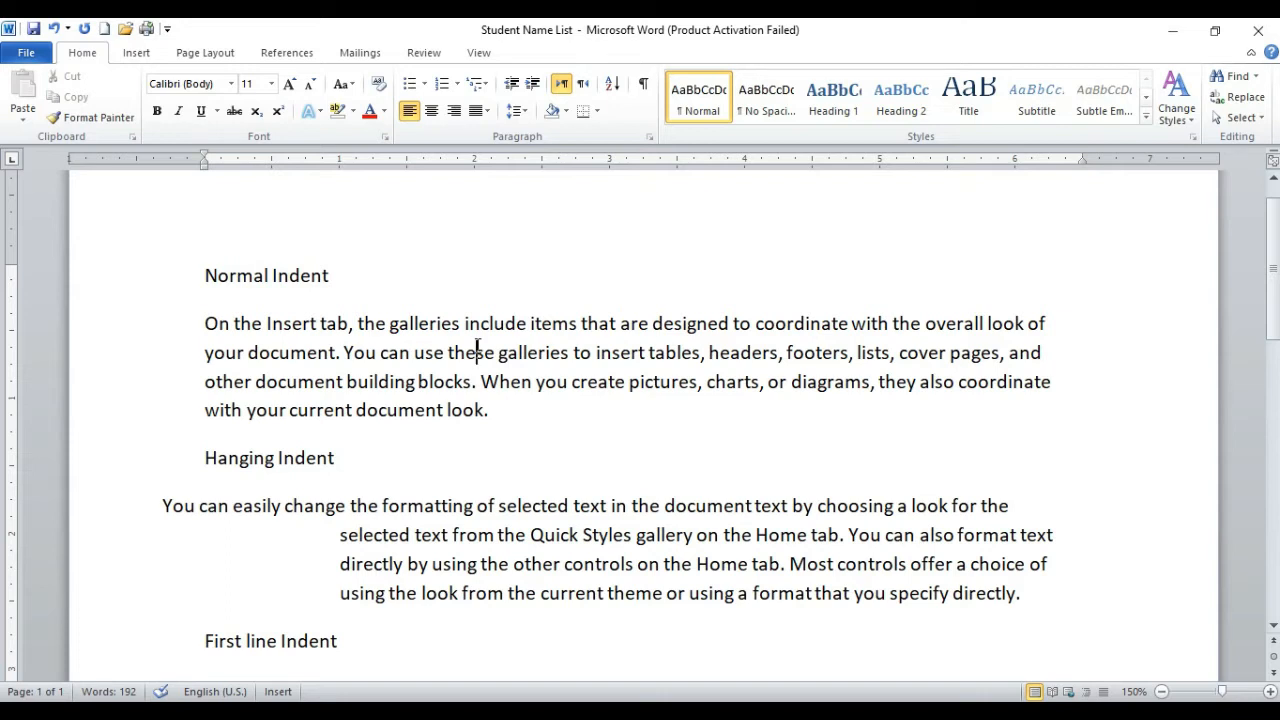
Step: Increase the Normal Indent paragraph's indent to 4.5 inches and remove it by resetting the paragraph formatting
key(ctrl+m)
key(ctrl+m)
key(ctrl+m)
key(ctrl+m)
key(ctrl+m)
key(ctrl+m)
key(ctrl+m)
key(ctrl+m)
key(ctrl+m)
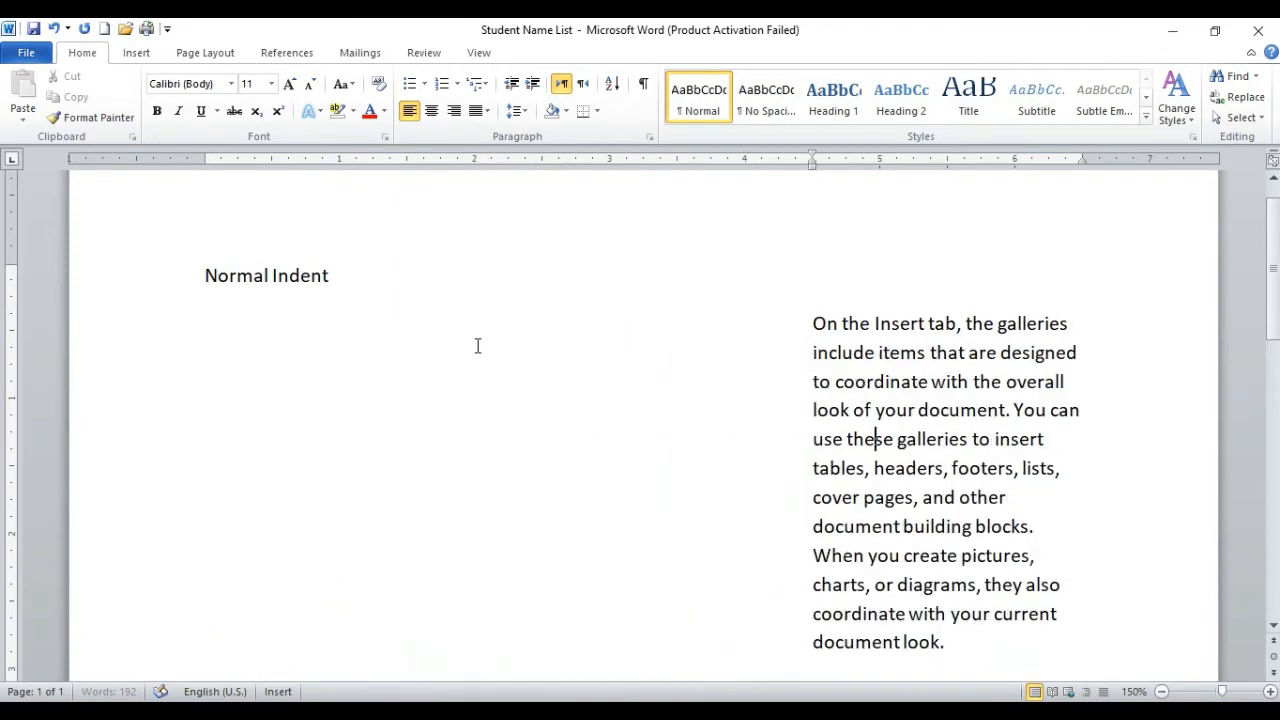
key(ctrl+q)
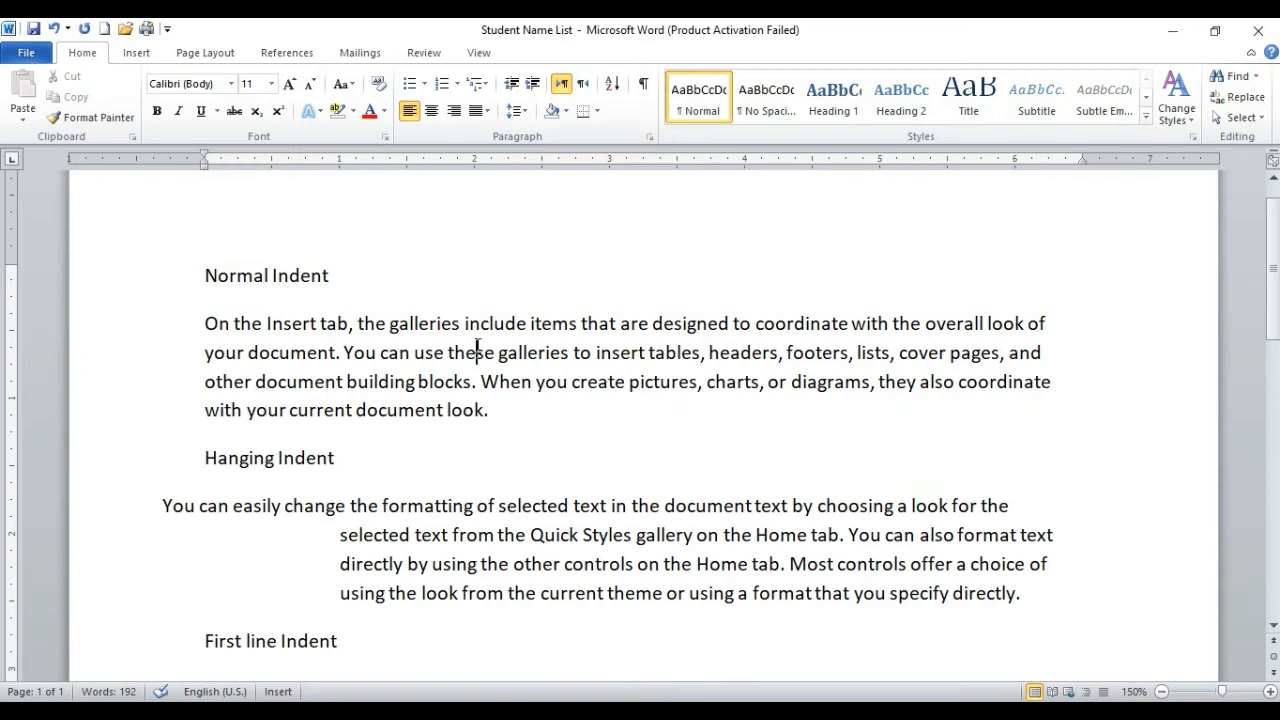
Step: Repeat the indent increase on the Normal Indent paragraph up to 3 inches and decrease it stepwise to the margin
key(ctrl+m)
key(ctrl+m)
key(ctrl+m)
key(ctrl+m)
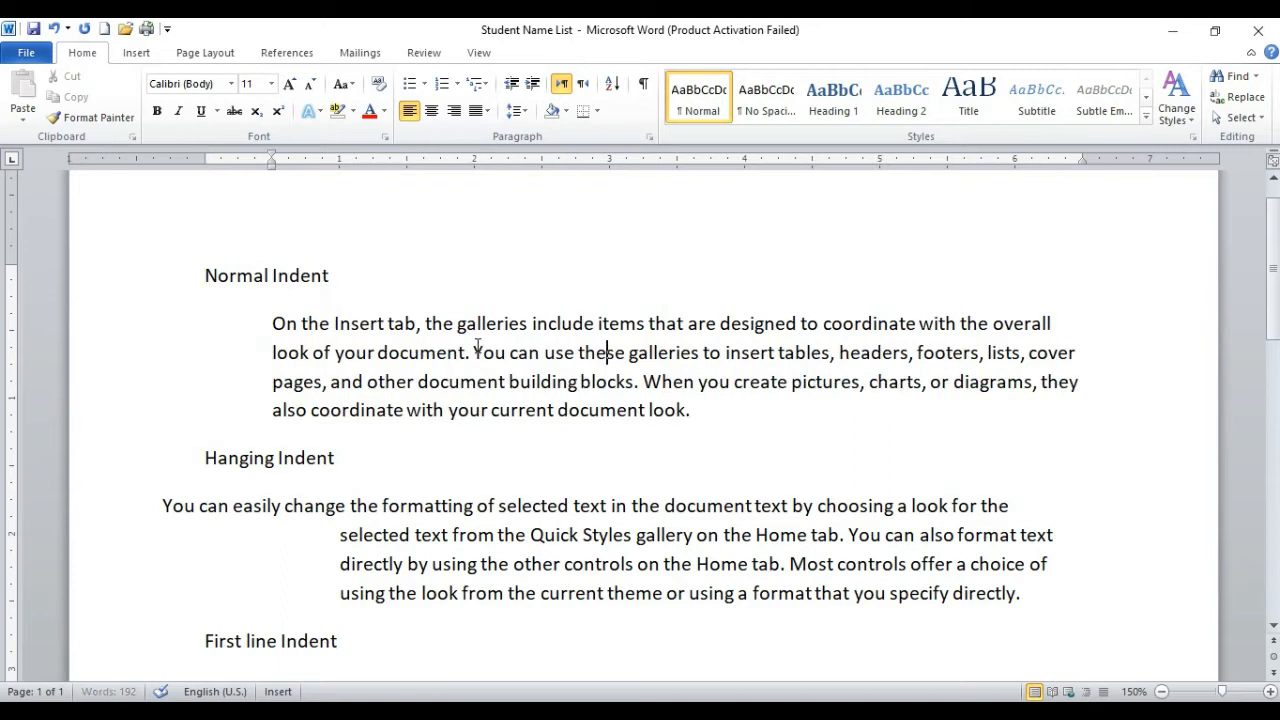
key(ctrl+m)
key(ctrl+m)
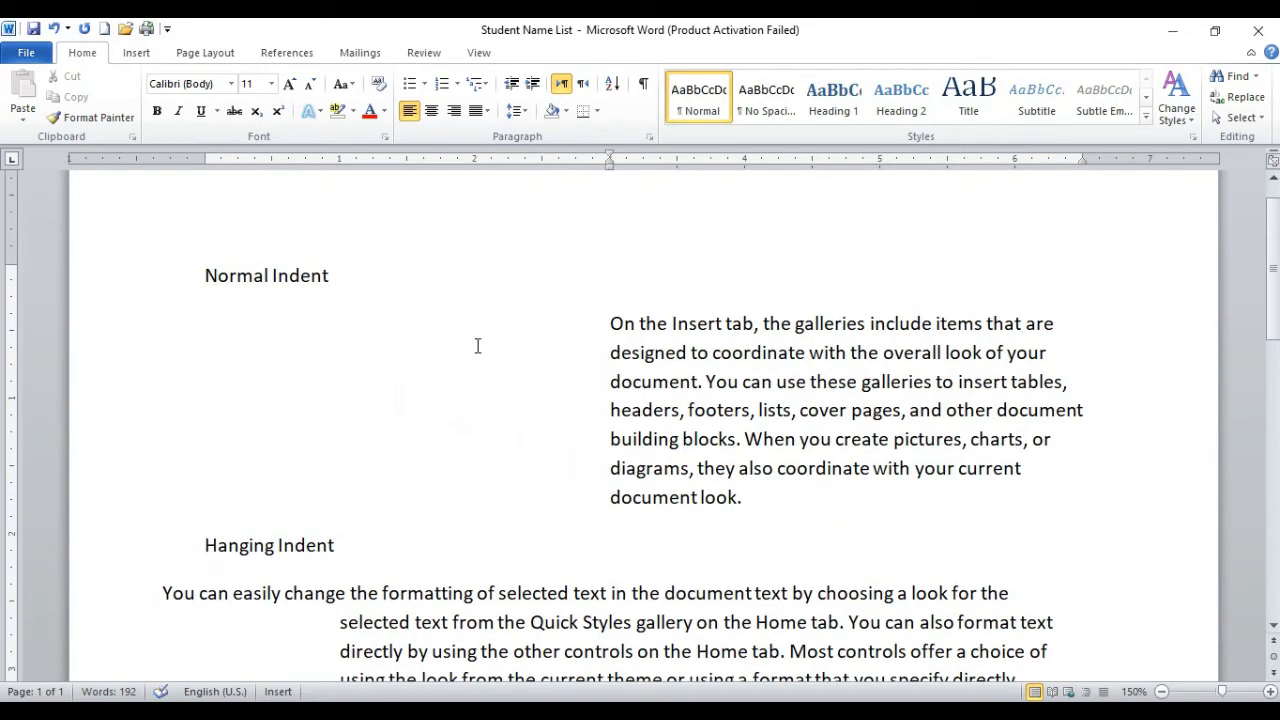
key(ctrl+shift+m)
key(ctrl+shift+m)
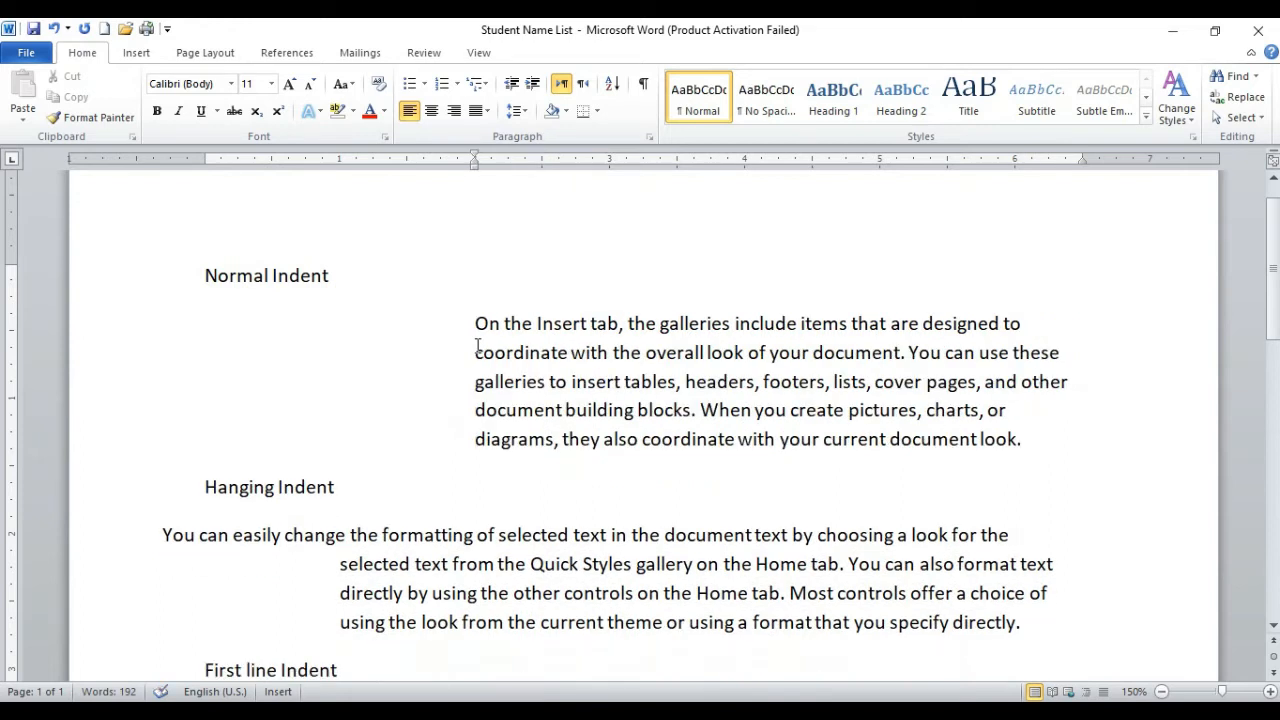
key(ctrl+shift+m)
key(ctrl+shift+m)
key(ctrl+shift+m)
key(ctrl+shift+m)
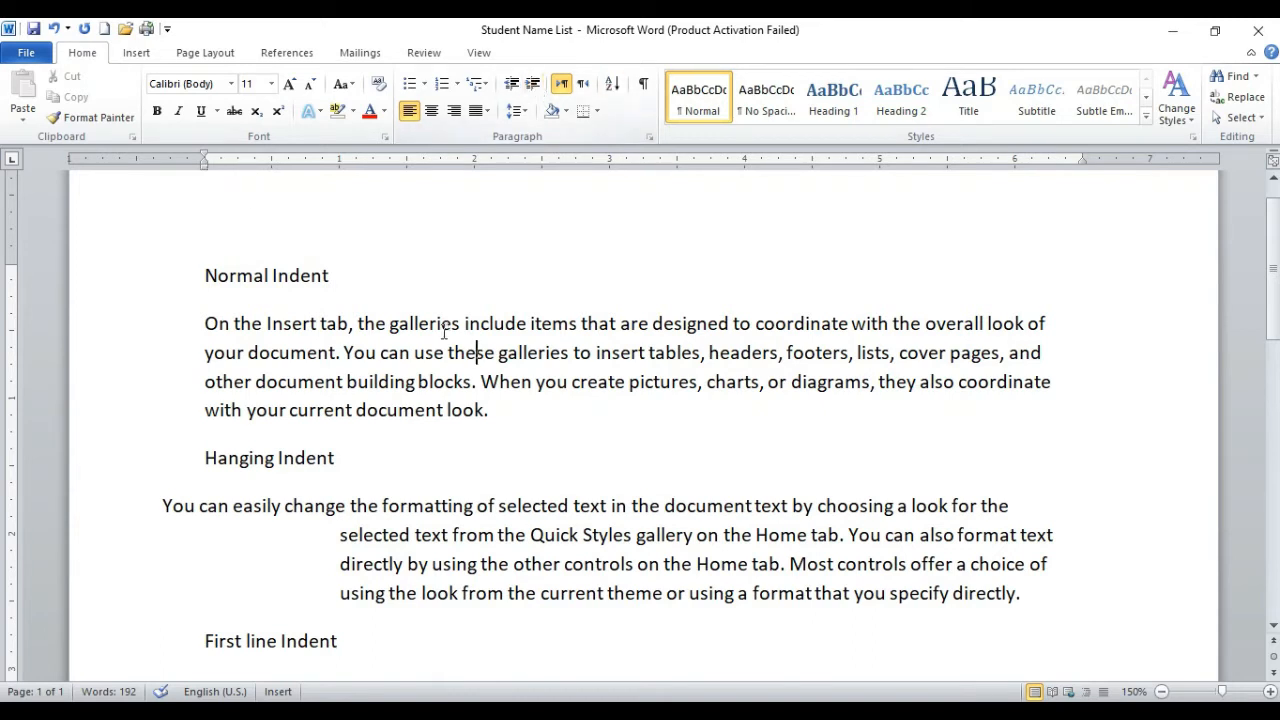
Step: Check the ruler indent markers for the Hanging Indent paragraph and the First line Indent paragraph
click(475, 540)
scroll(334, 290, down, 2)
click(366, 553)
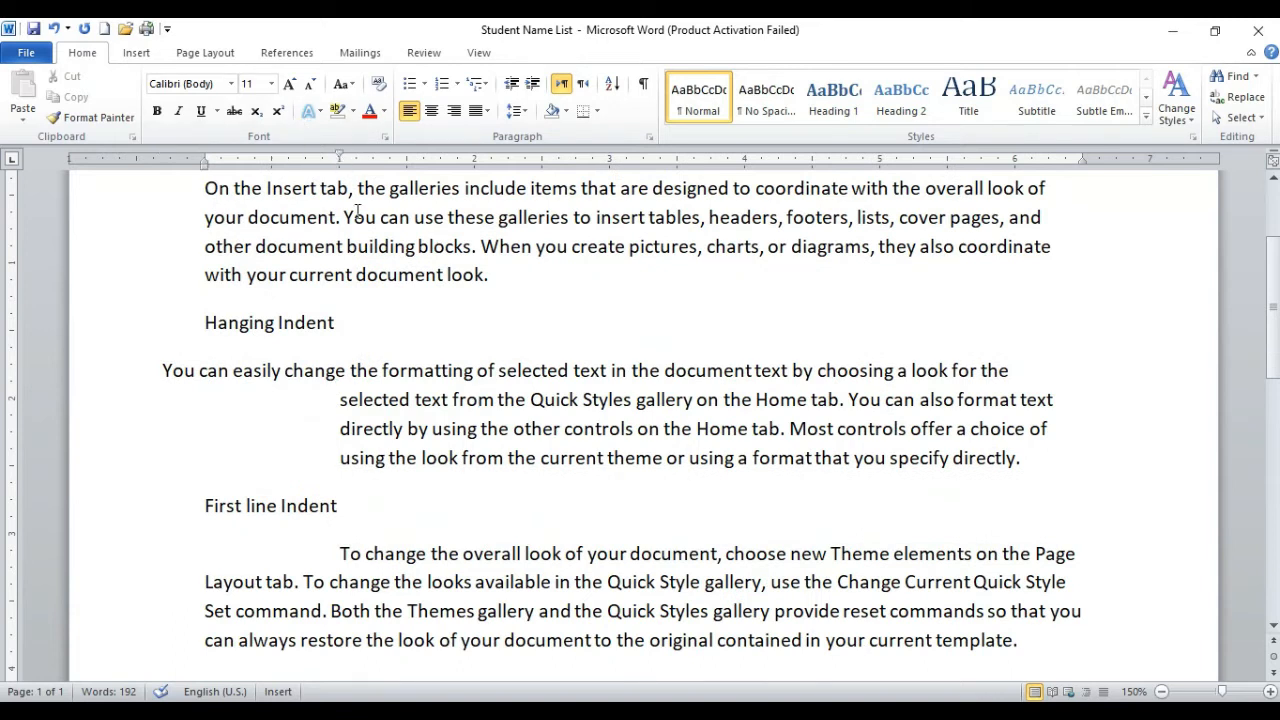
Step: Delete all the text in the document
scroll(358, 212, up, 3)
key(ctrl+a)
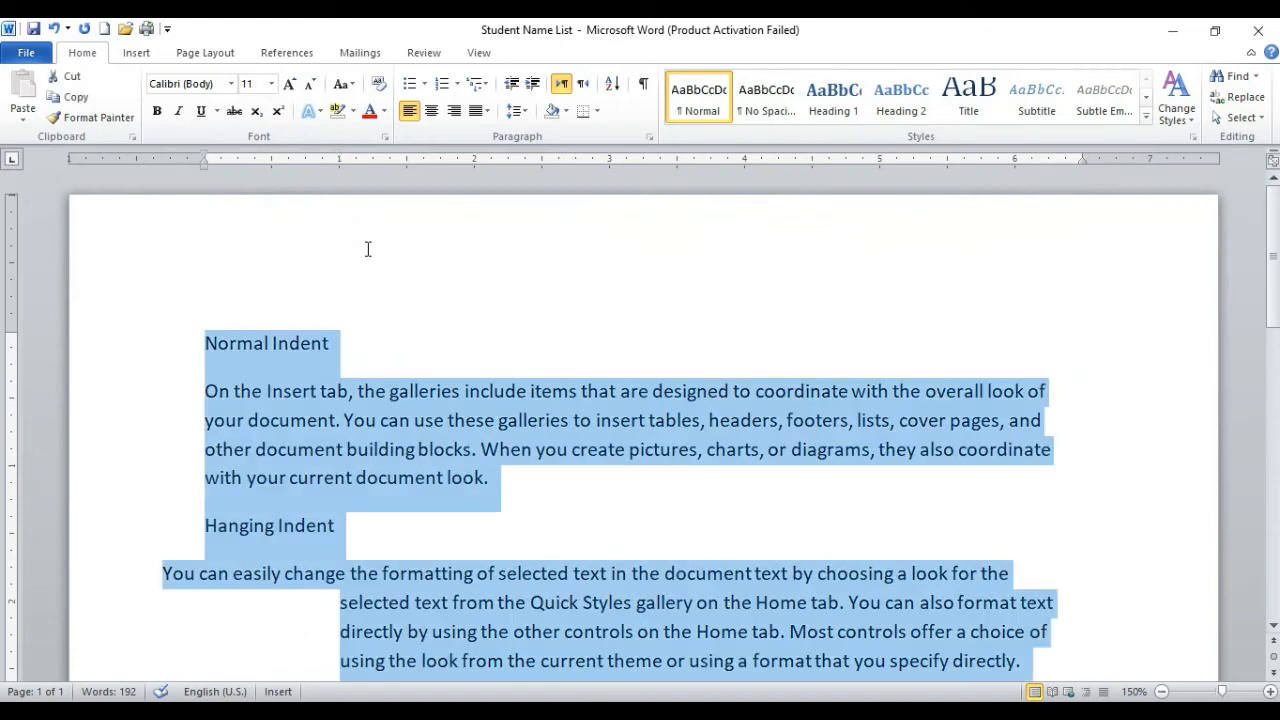
key(Delete)
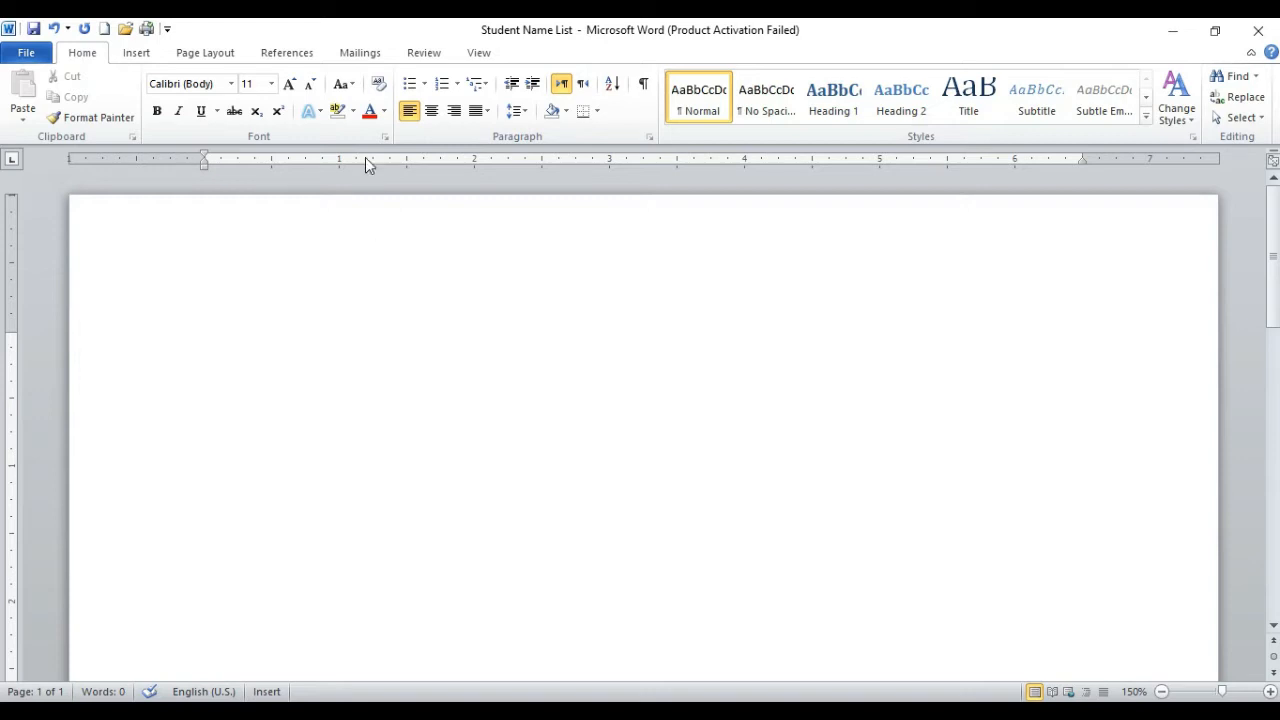
Step: Set left tab stops at 1.5, 2.56 and 4 inches and advance the cursor to the first stop
click(408, 160)
click(550, 160)
key(Tab)
key(Tab)
key(Tab)
key(BackSpace)
key(BackSpace)
key(Tab)
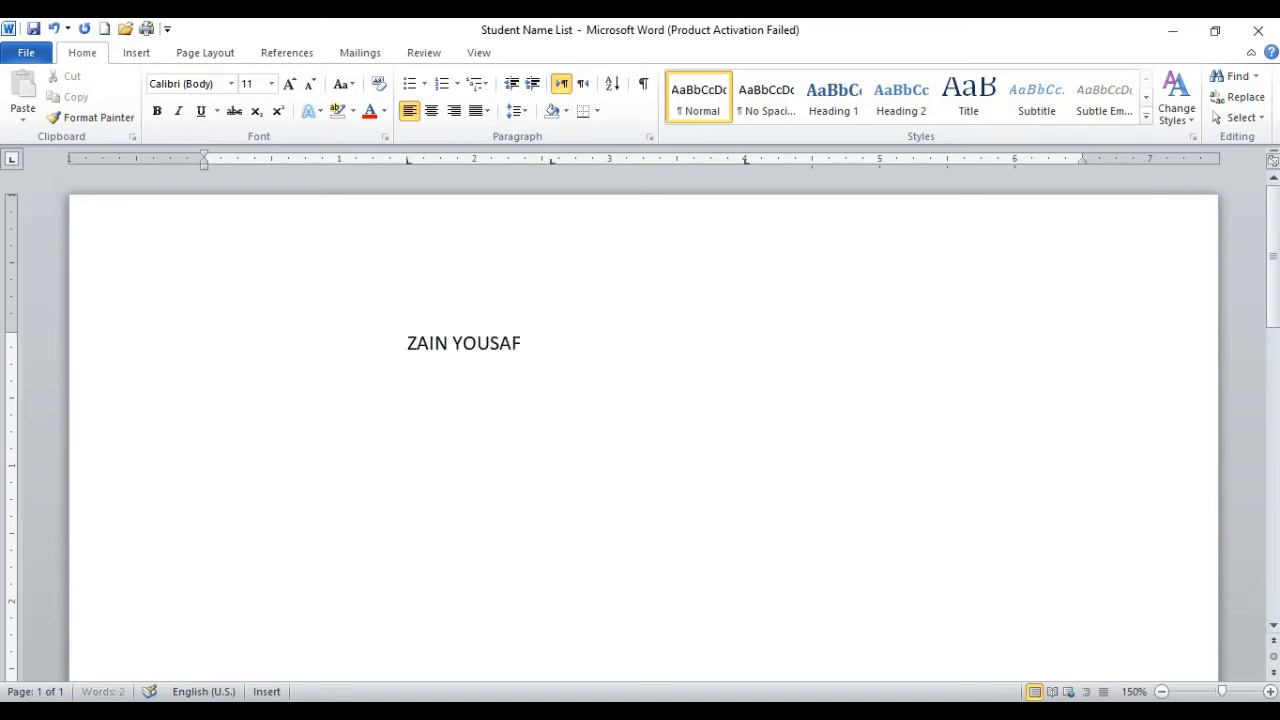
Step: Type the full name followed by "(COMPUTER INSTRUCTOR)" at the 1.5-inch tab stop
text((COMPUTER IN)
key(BackSpace)
key(BackSpace)
text(INSTRUCKT)
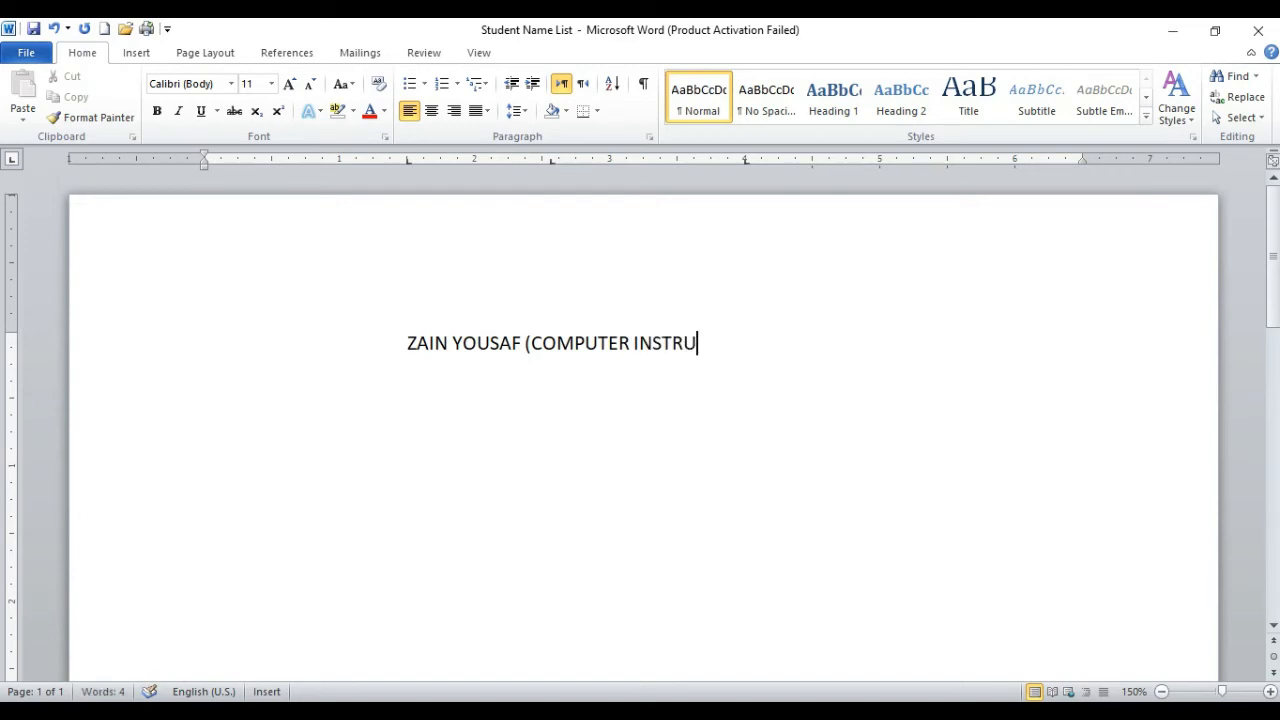
key(BackSpace)
key(BackSpace)
text(TOR))
Step: Erase the typed name and job title, leaving the line empty
key(BackSpace)
key(BackSpace)
key(BackSpace)
key(BackSpace)
key(BackSpace)
key(BackSpace)
key(BackSpace)
key(BackSpace)
key(BackSpace)
key(BackSpace)
key(BackSpace)
key(BackSpace)
key(BackSpace)
key(BackSpace)
key(BackSpace)
key(BackSpace)
key(BackSpace)
key(BackSpace)
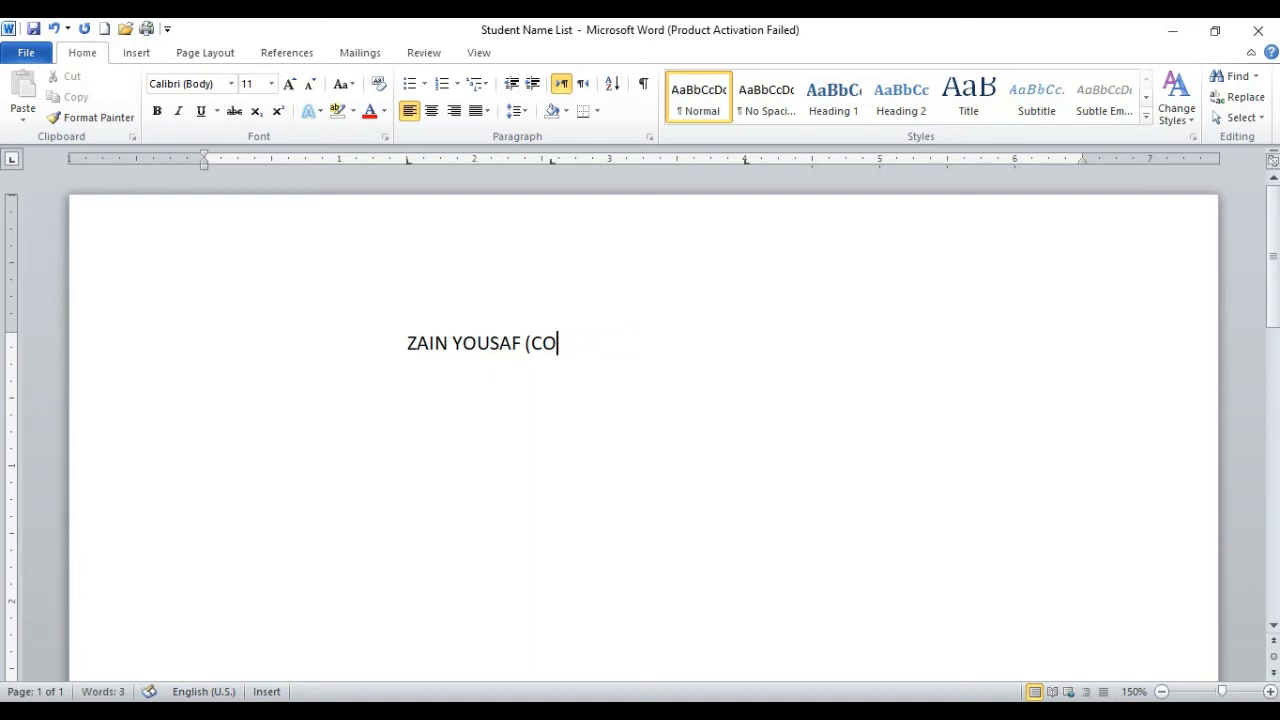
key(BackSpace)
key(BackSpace)
key(BackSpace)
key(BackSpace)
key(BackSpace)
key(BackSpace)
key(BackSpace)
key(BackSpace)
key(BackSpace)
key(BackSpace)
key(BackSpace)
key(BackSpace)
key(BackSpace)
key(BackSpace)
key(BackSpace)
key(BackSpace)
key(BackSpace)
key(BackSpace)
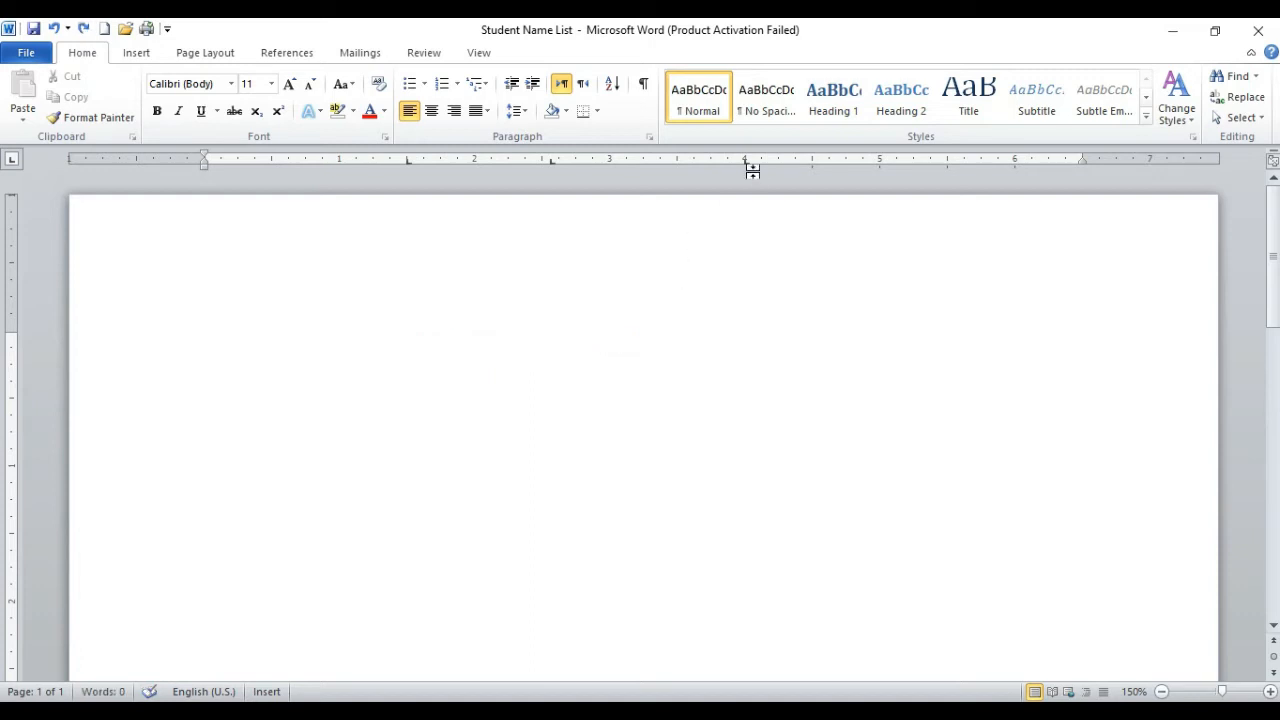
Step: Review the list of tab stops and move the cursor back and forth through the stops on the empty line
double_click(747, 160)
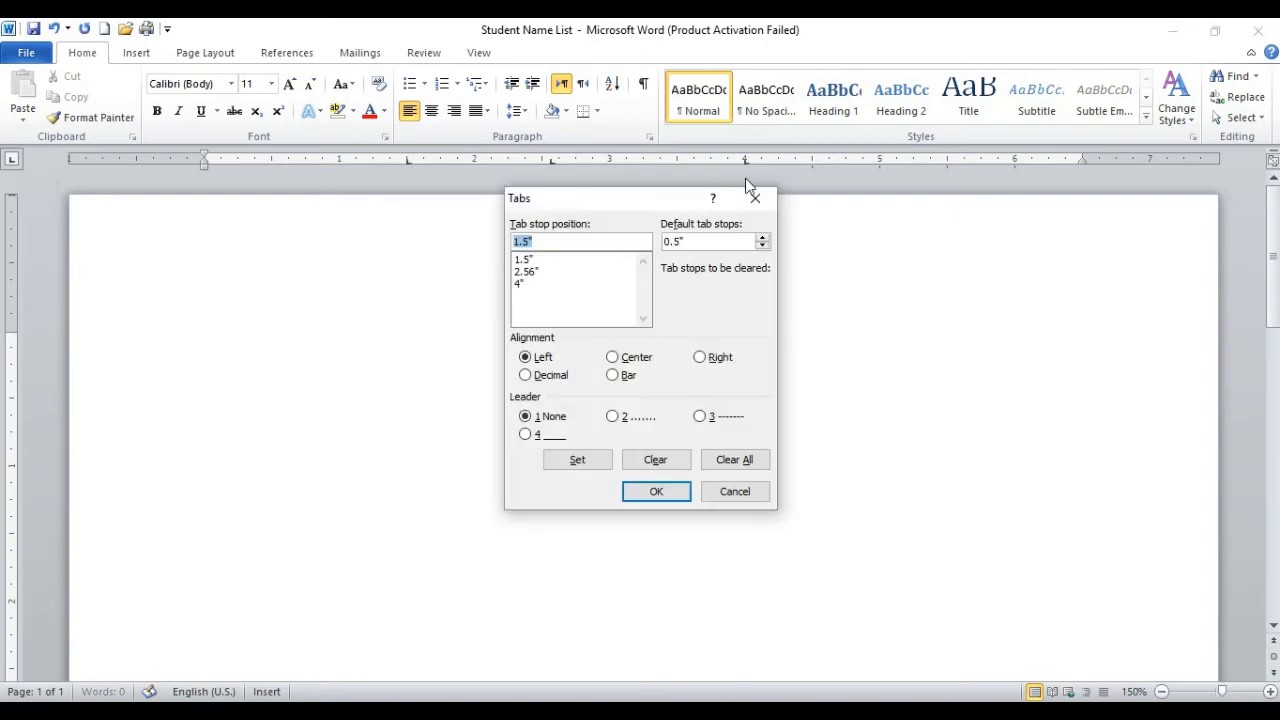
click(751, 197)
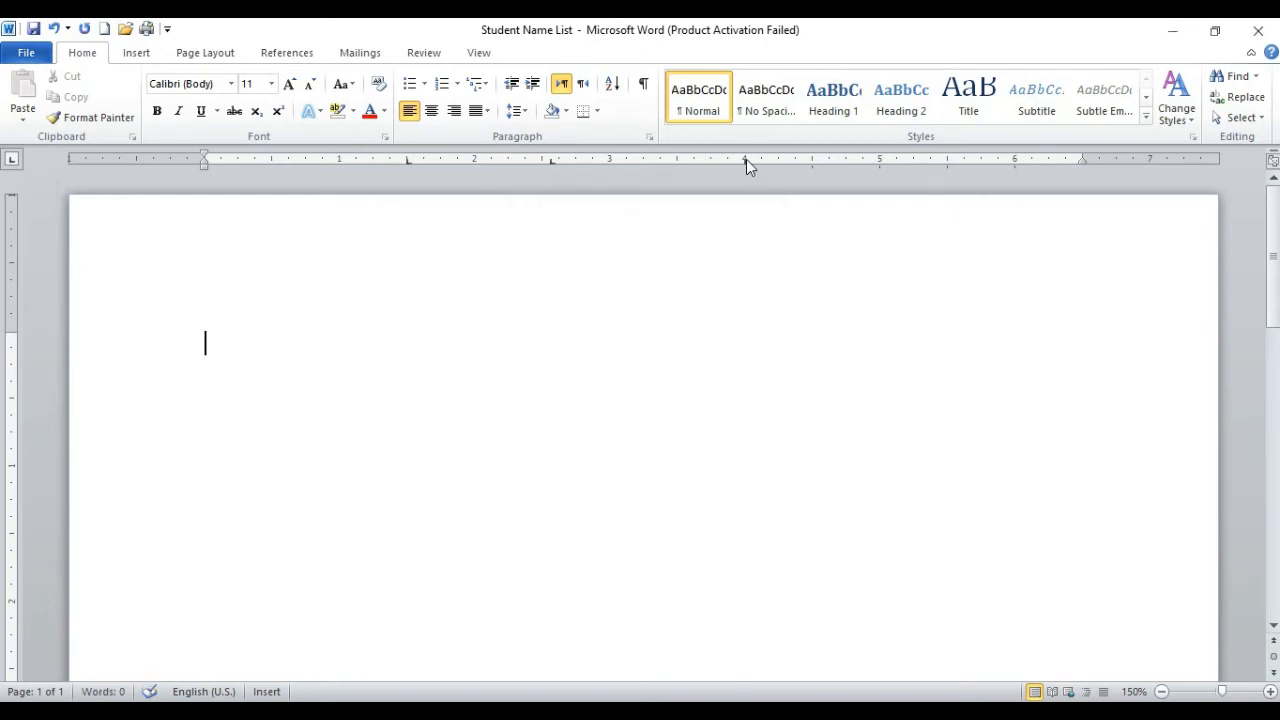
key(Tab)
key(Tab)
key(BackSpace)
key(BackSpace)
key(Tab)
Step: Try tab stops at 0.5 and 1 inch, remove them and return the cursor to the margin
click(272, 162)
click(339, 162)
key(ctrl+z)
drag(275, 164, 277, 176)
key(Tab)
key(Tab)
key(BackSpace)
key(BackSpace)
key(BackSpace)
Step: Set left tab stops at 2, 3.5 and 5 inches, enter the full name at the first and advance to the second
click(677, 160)
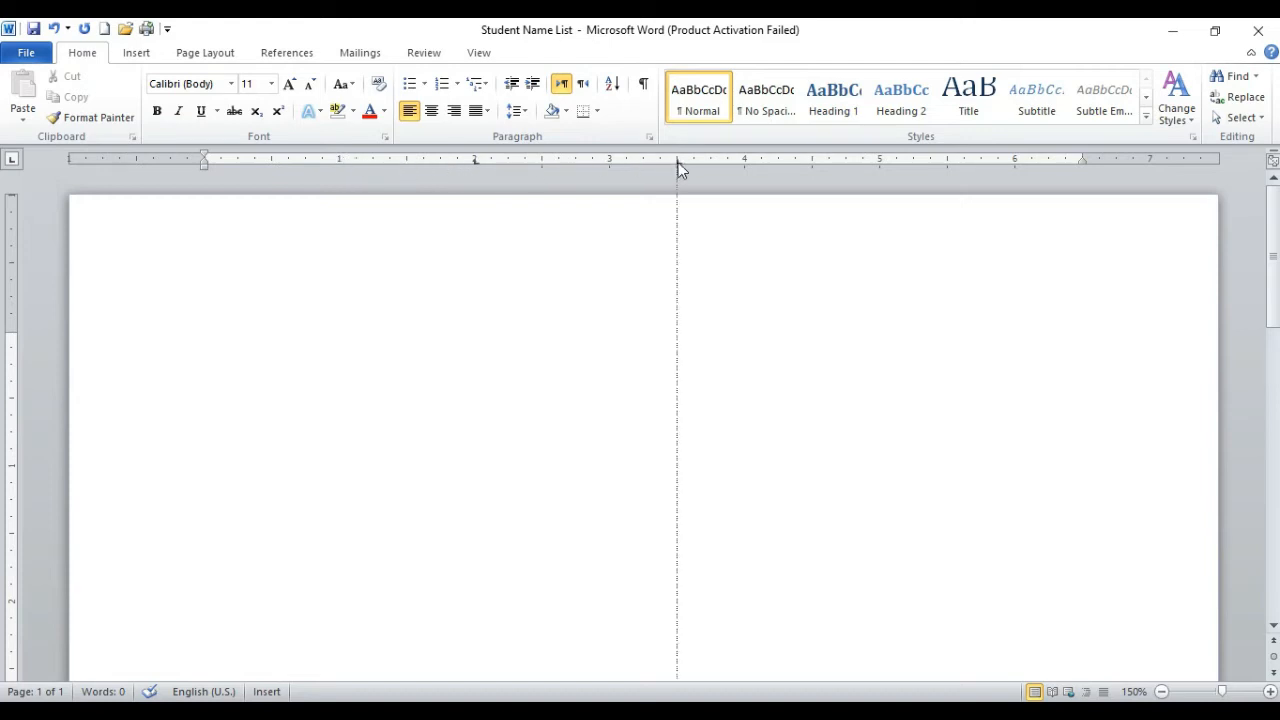
click(880, 160)
key(Tab)
key(Tab)
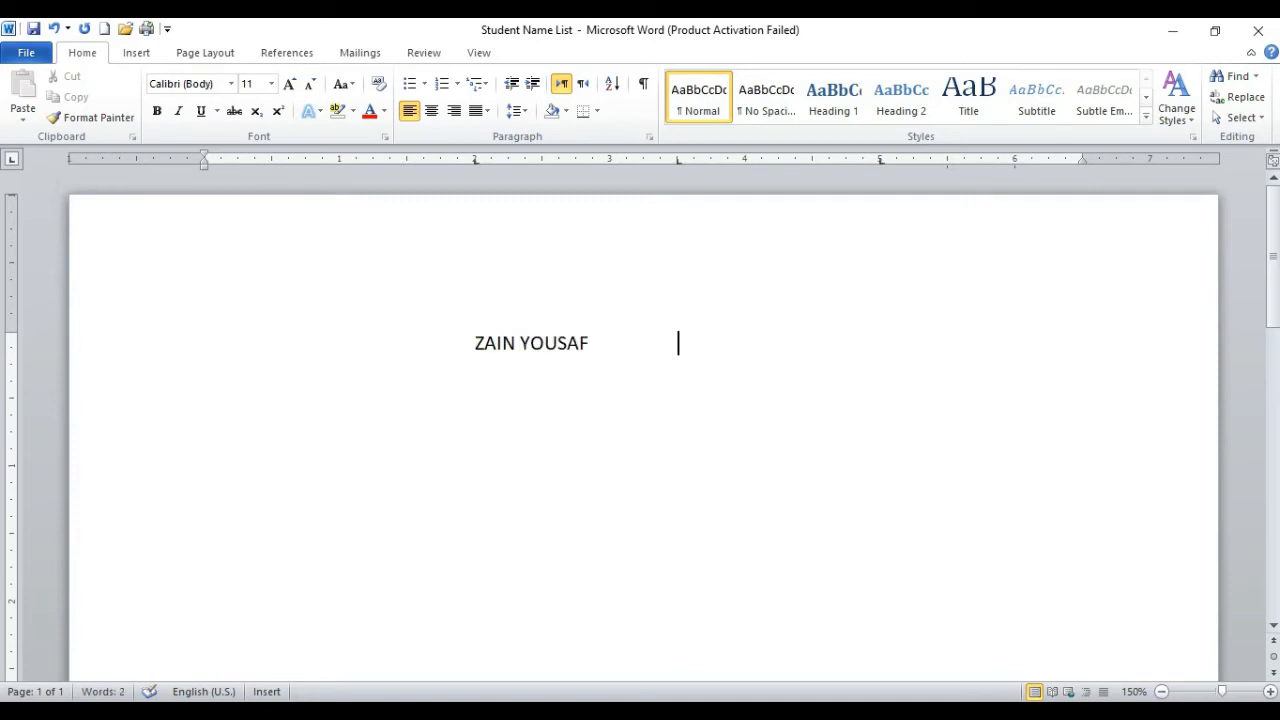
Step: Type COMPUTER INSTRUCTOR at the 3.5-inch tab stop
text(COMPUTER )
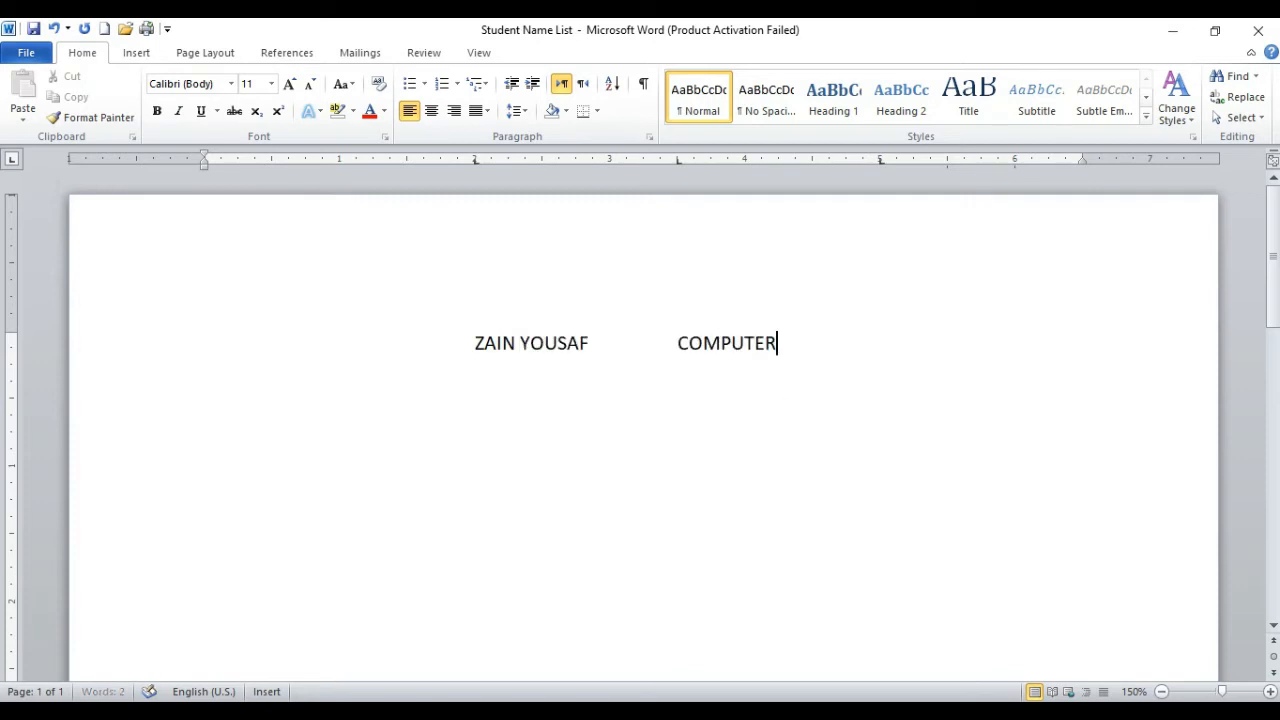
text(INSTRUCOTR)
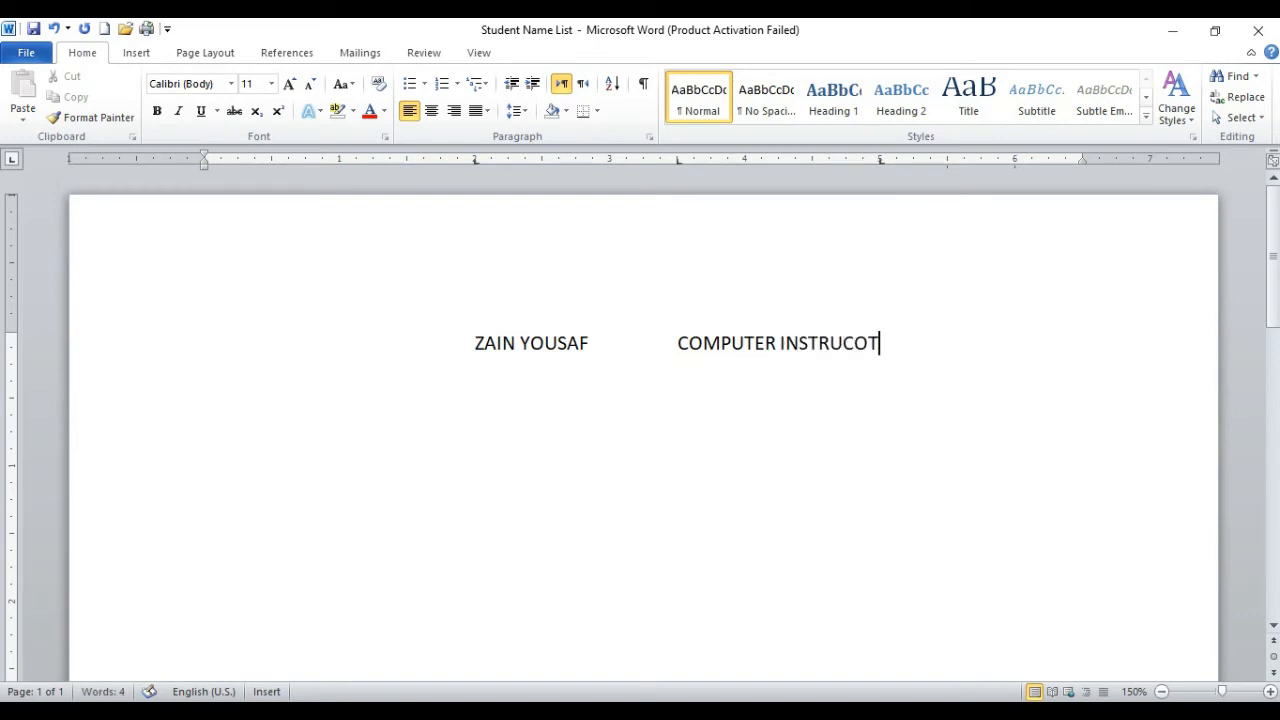
key(BackSpace)
key(BackSpace)
key(BackSpace)
text(TOR)
Step: Add the phone number in the next tabbed column and start a new line tabbed across to the second stop
key(Tab)
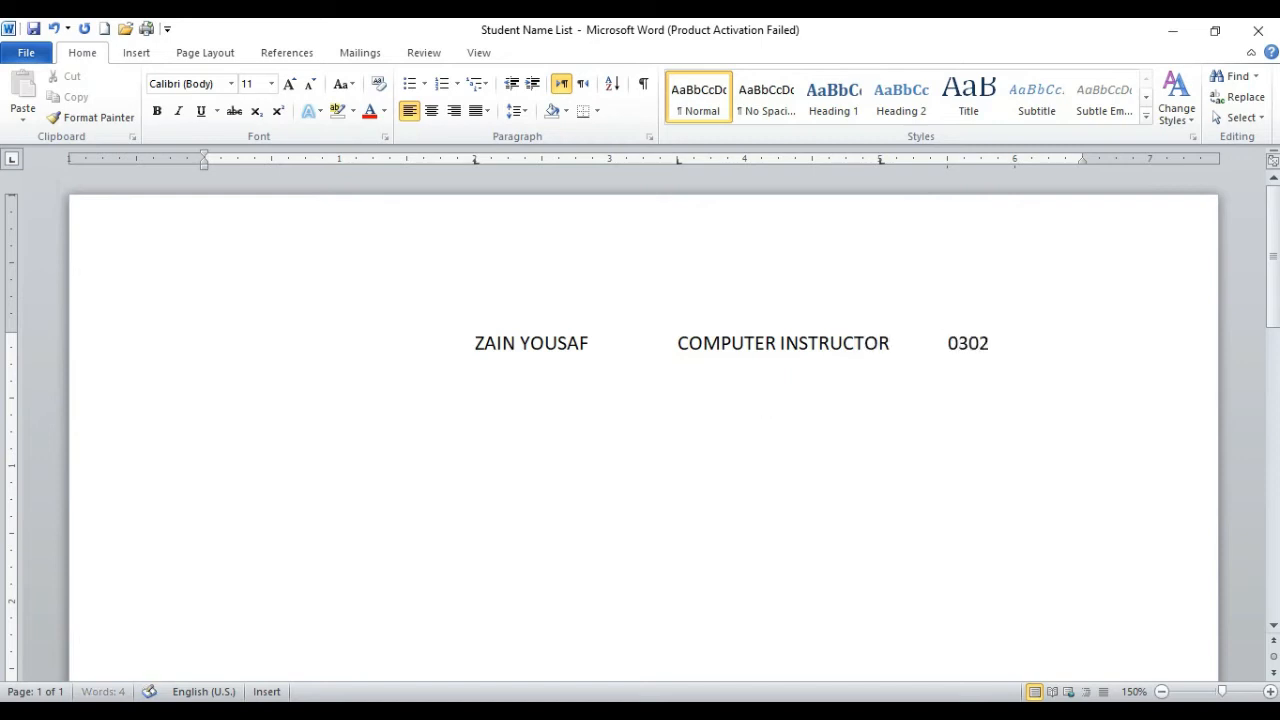
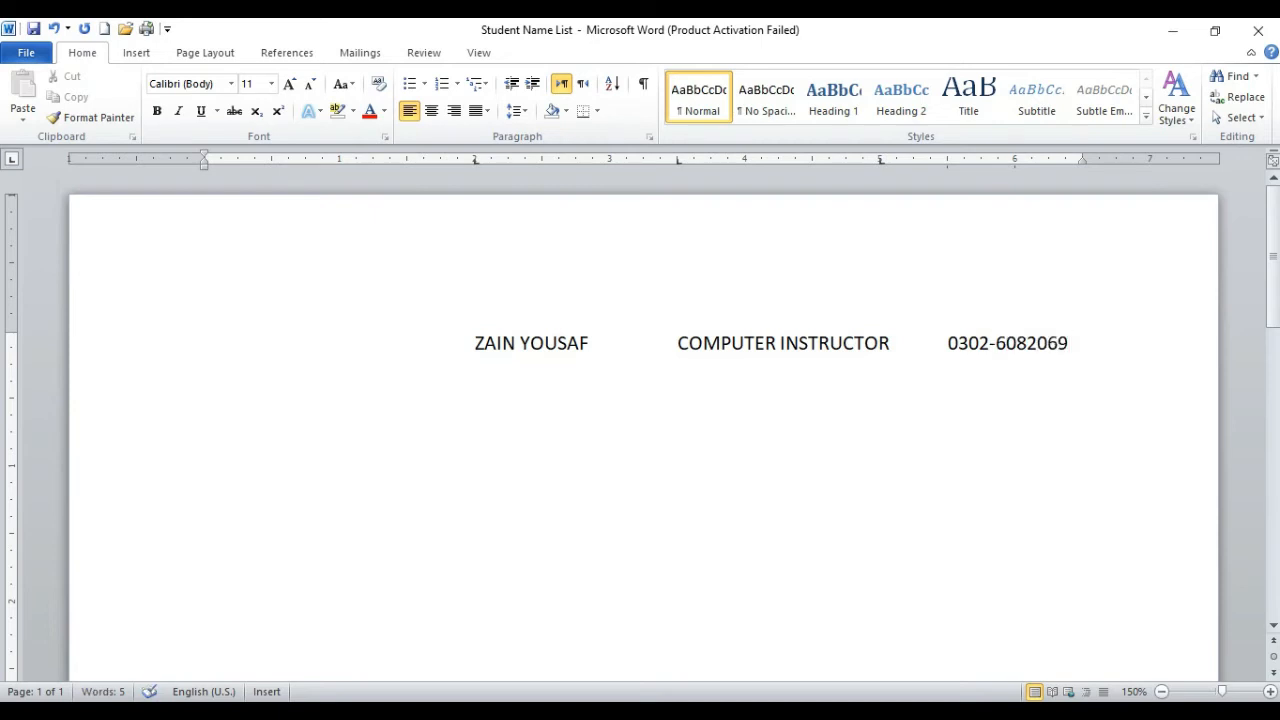
key(Return)
key(Tab)
key(Tab)
Step: Look through the 3.5 and 5-inch entries in the tab stop list and clear all tab stops of the new line
double_click(677, 158)
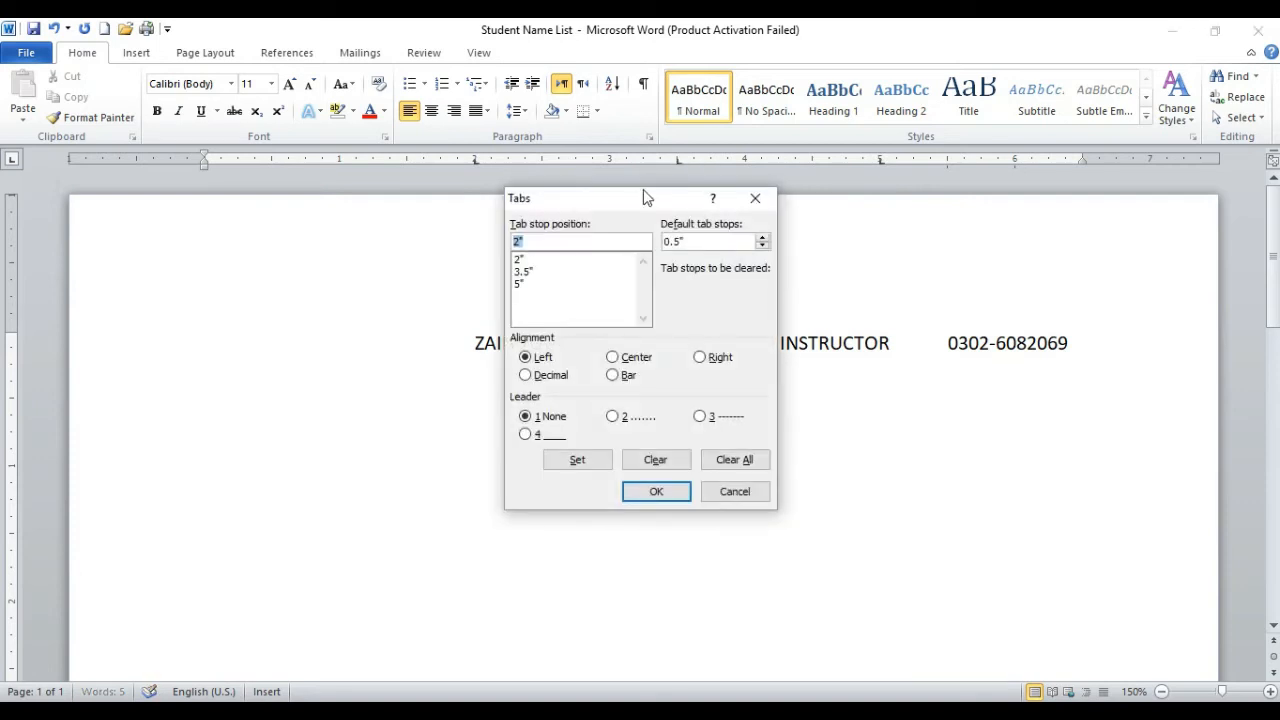
drag(630, 205, 248, 246)
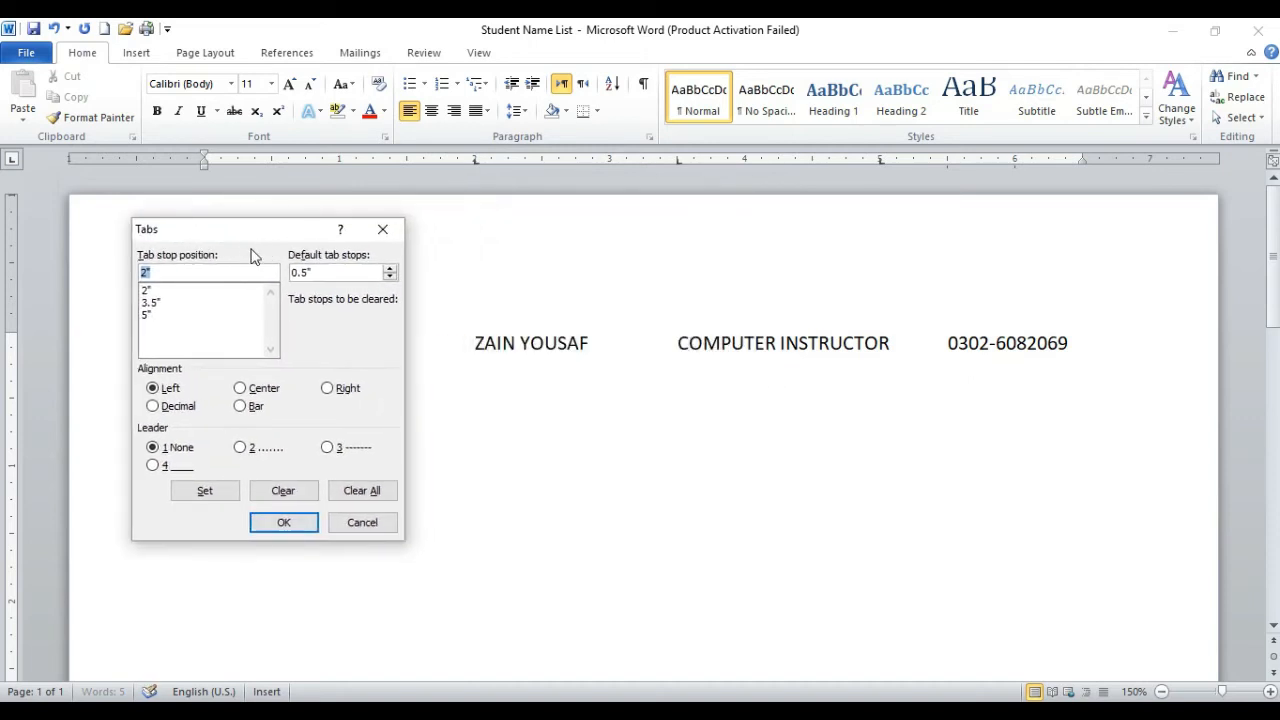
click(165, 304)
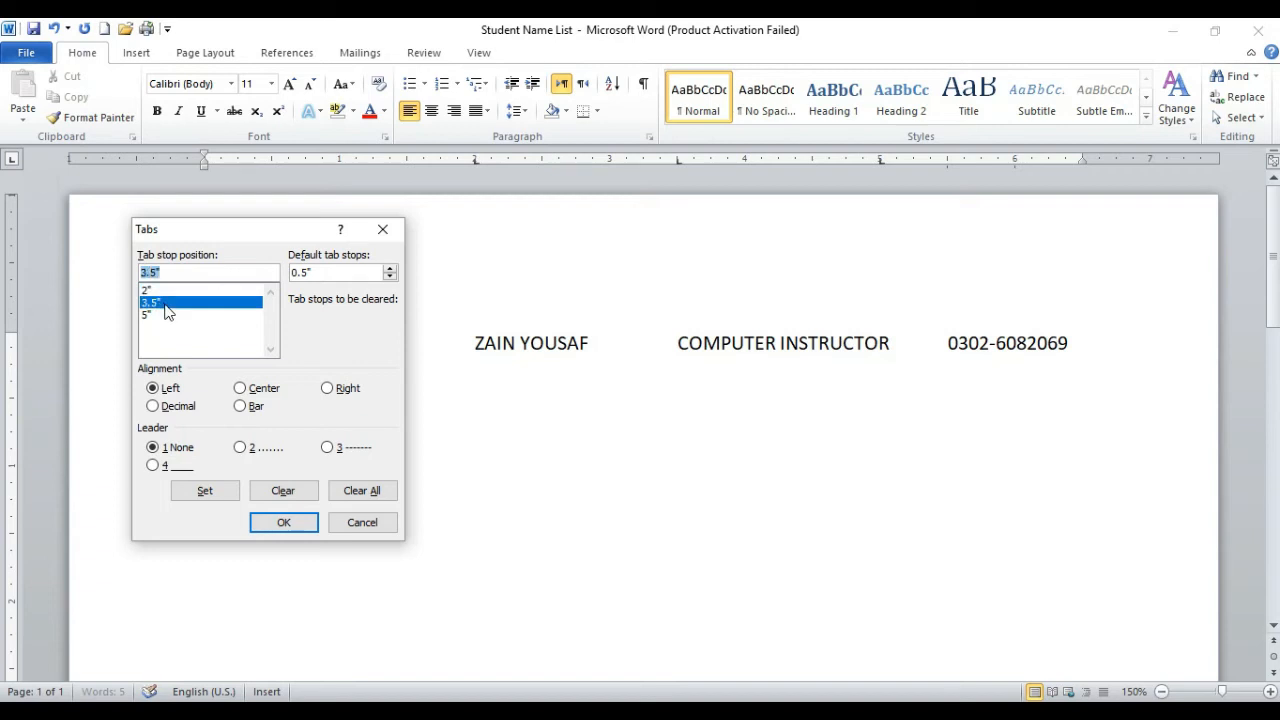
click(161, 316)
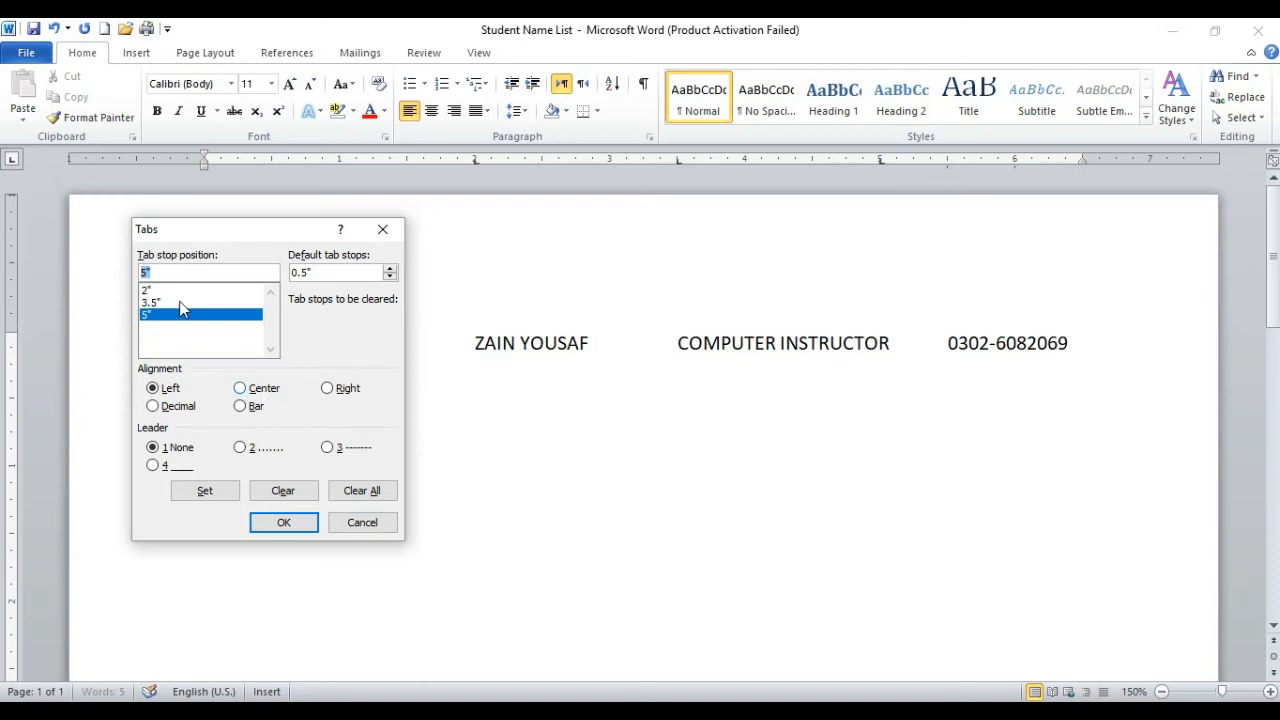
click(352, 490)
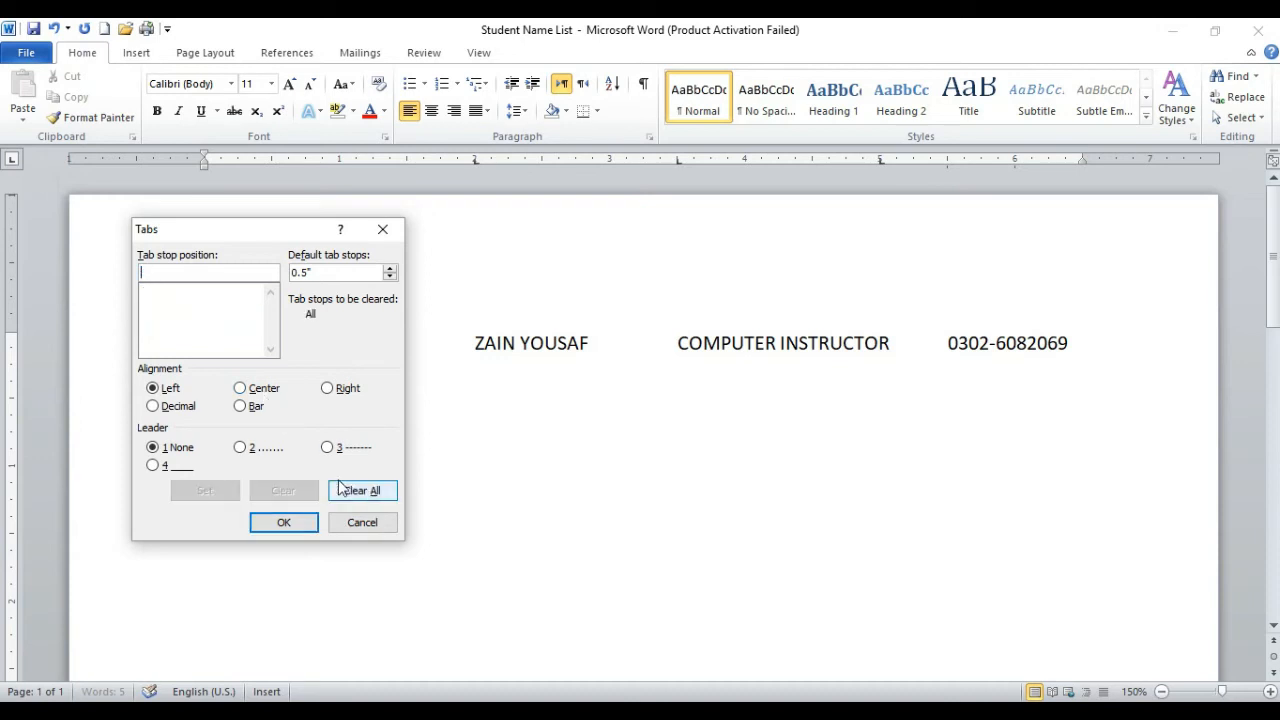
click(281, 522)
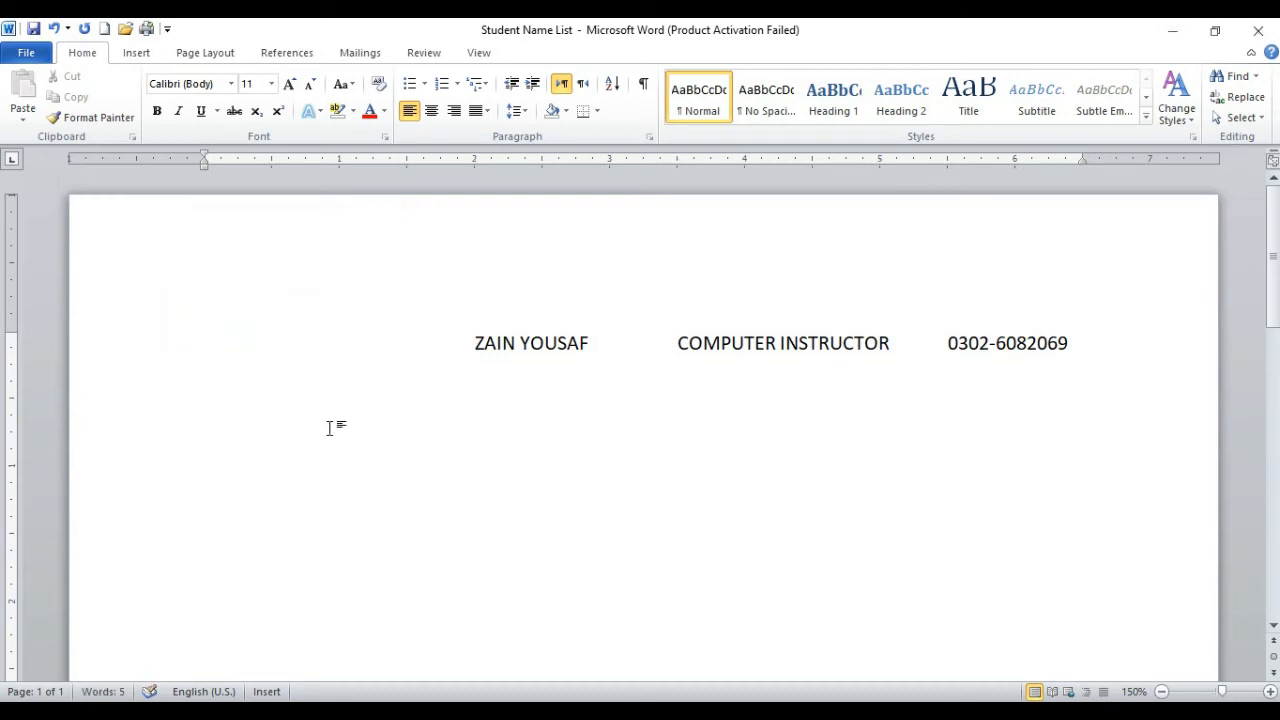
Step: Delete the line with name, title and phone number and clear all of its tab stops
drag(410, 348, 1151, 363)
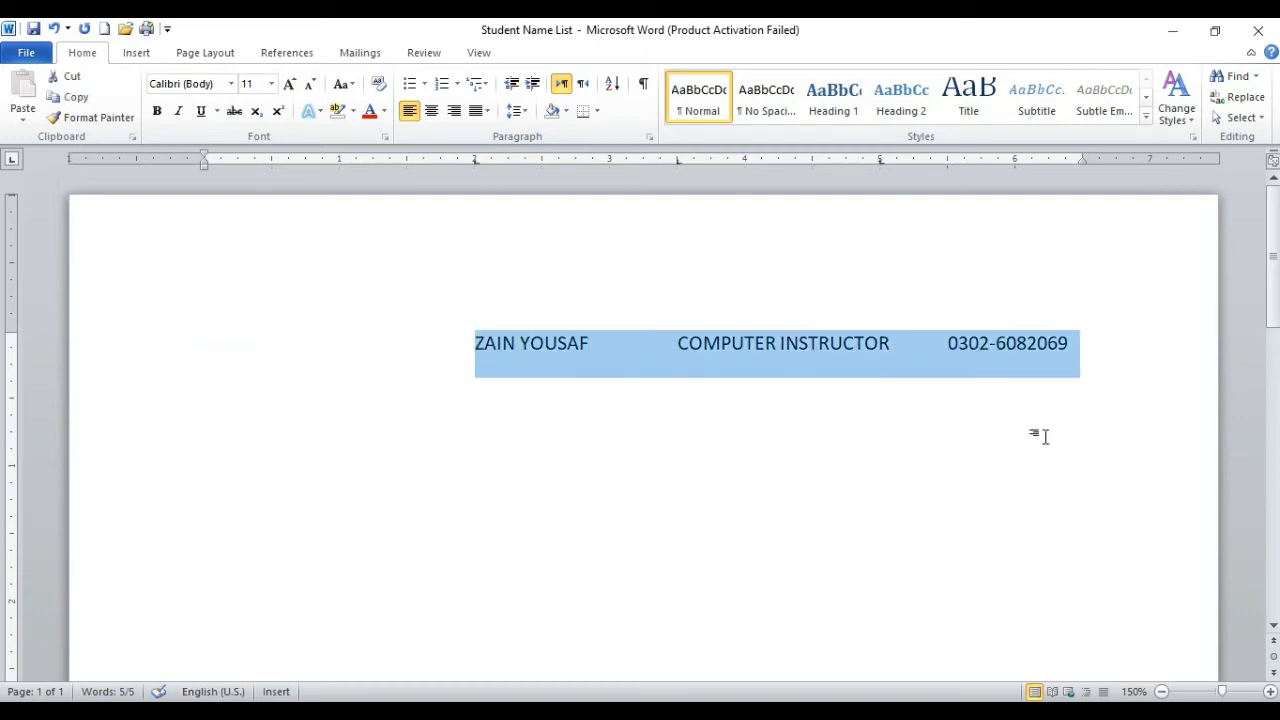
key(Delete)
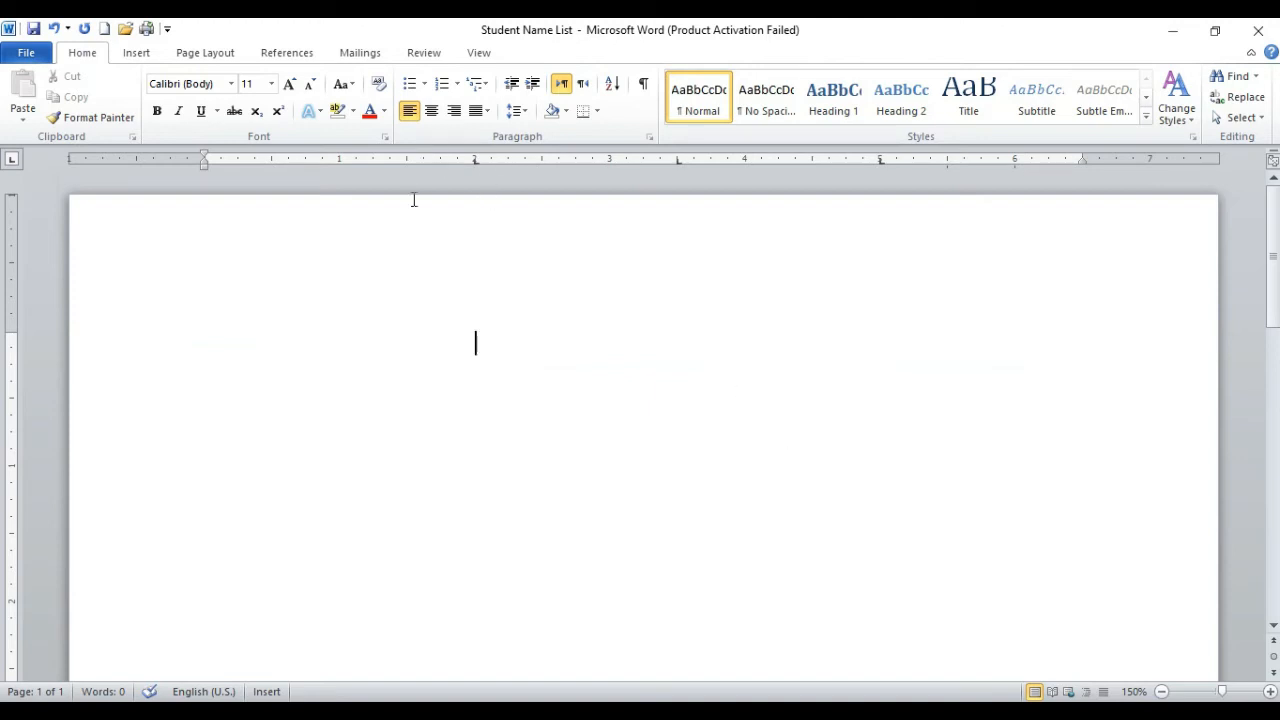
double_click(476, 165)
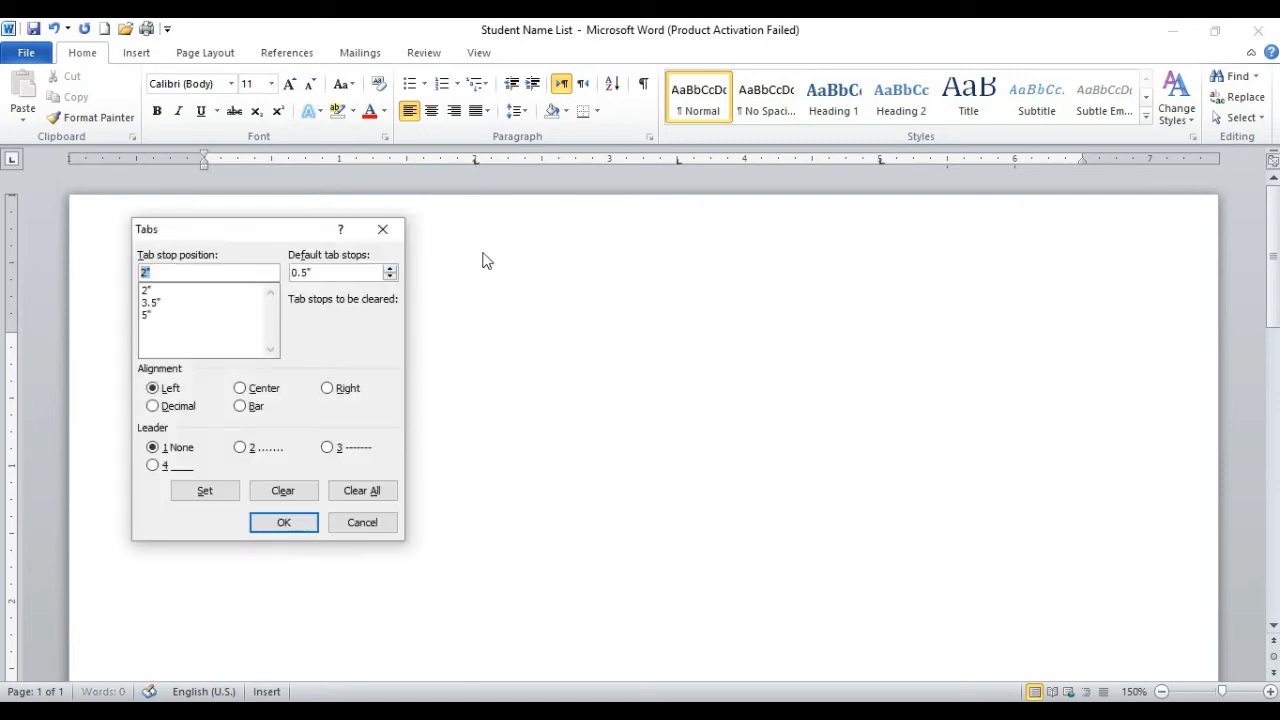
click(362, 490)
click(300, 522)
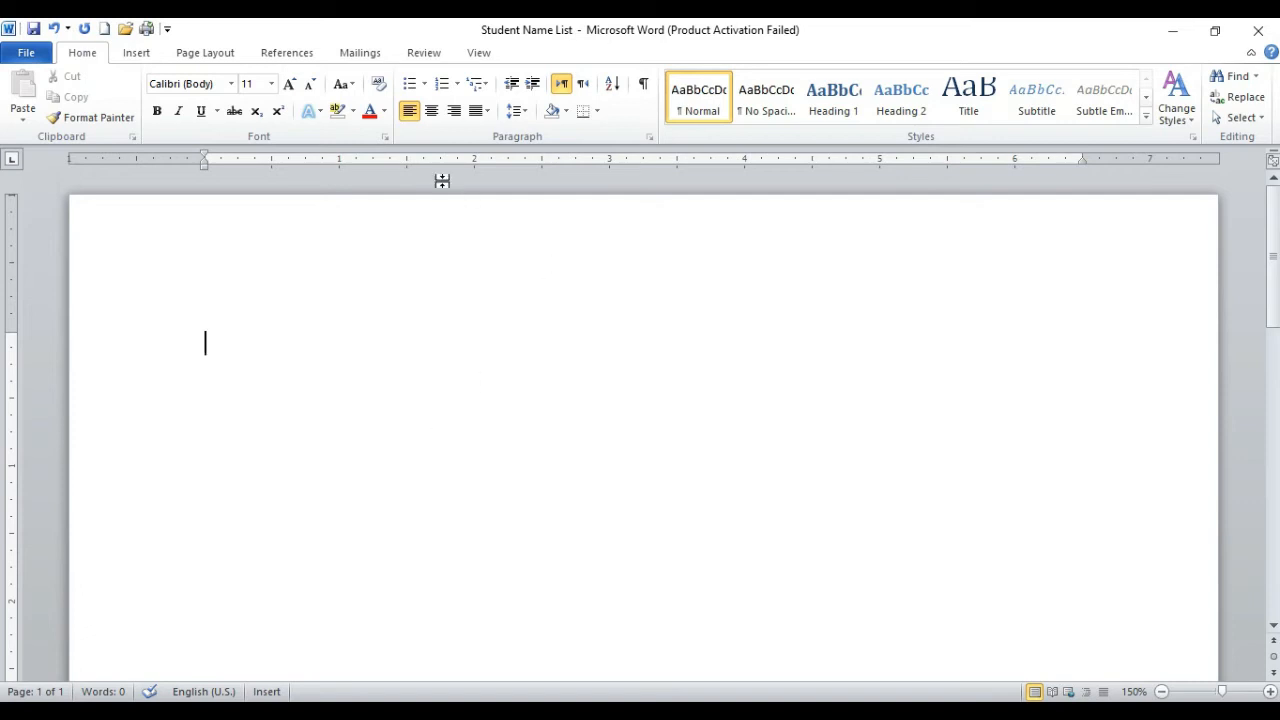
Step: Set a left tab stop at 2 inches, type the full name there and undo it all
click(475, 160)
key(Tab)
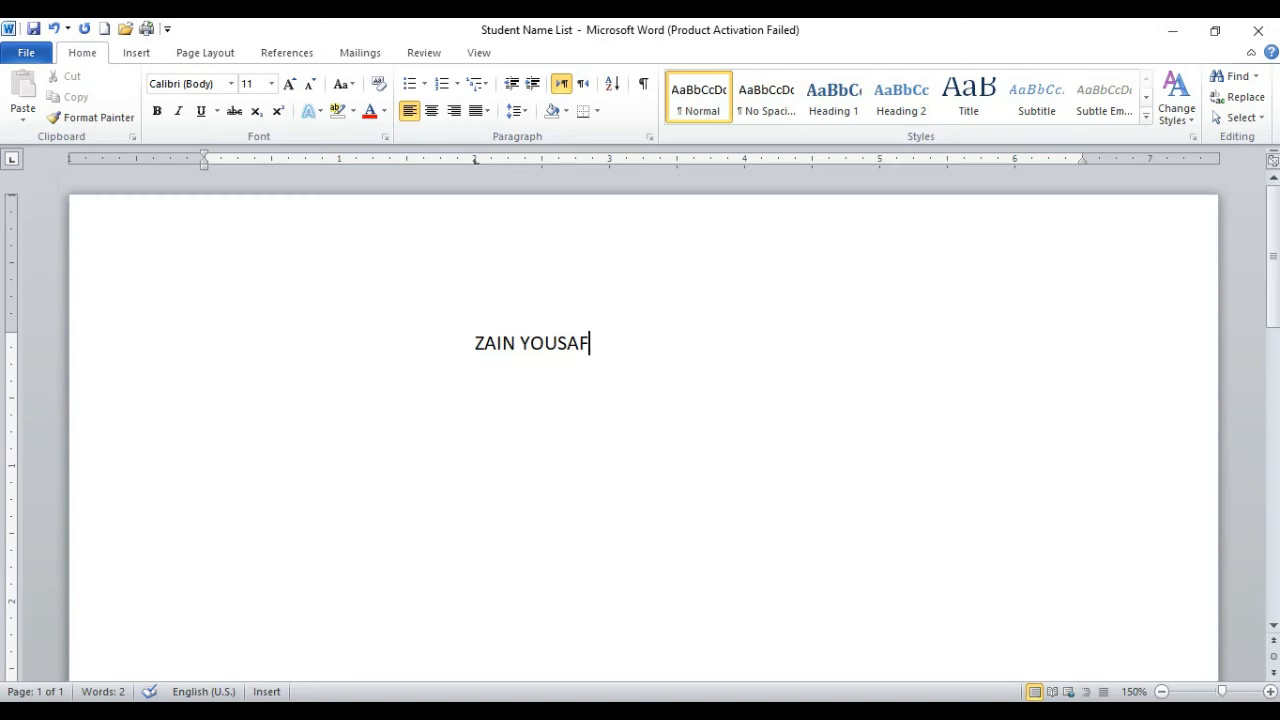
key(ctrl+z)
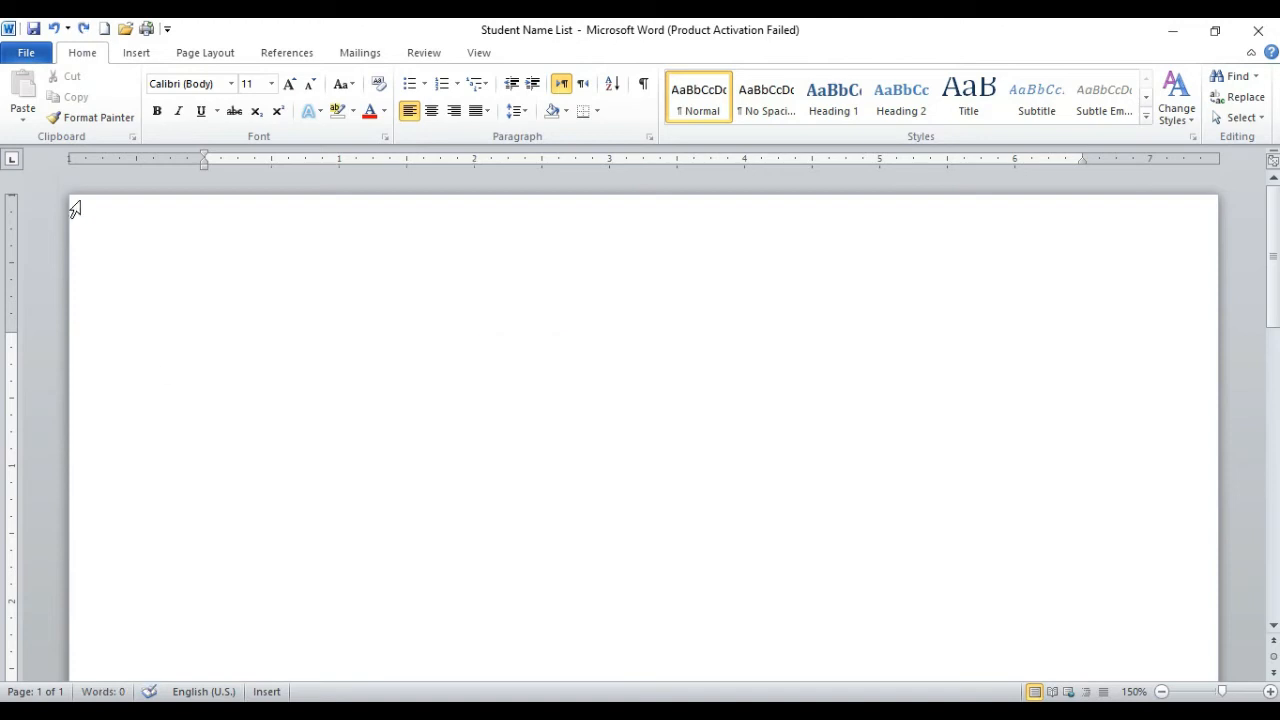
Step: Set a center tab stop at 3 inches and type the full name centered on it
click(13, 161)
click(610, 163)
key(Tab)
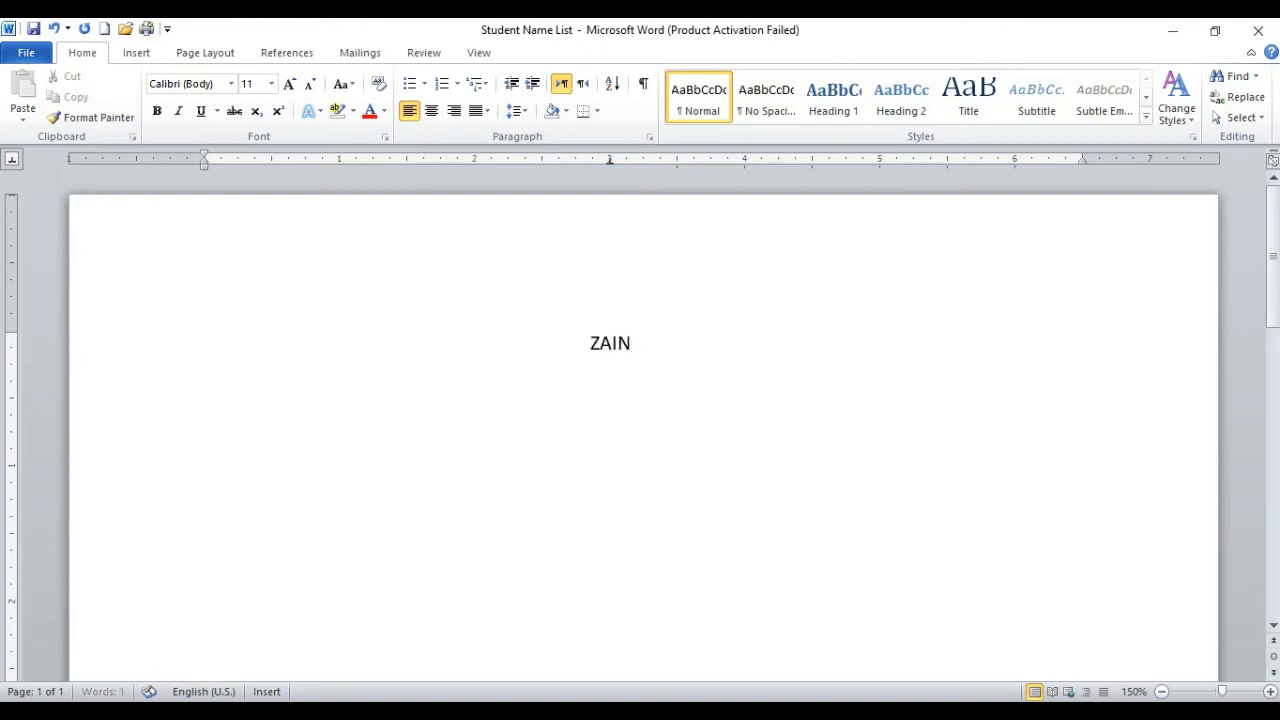
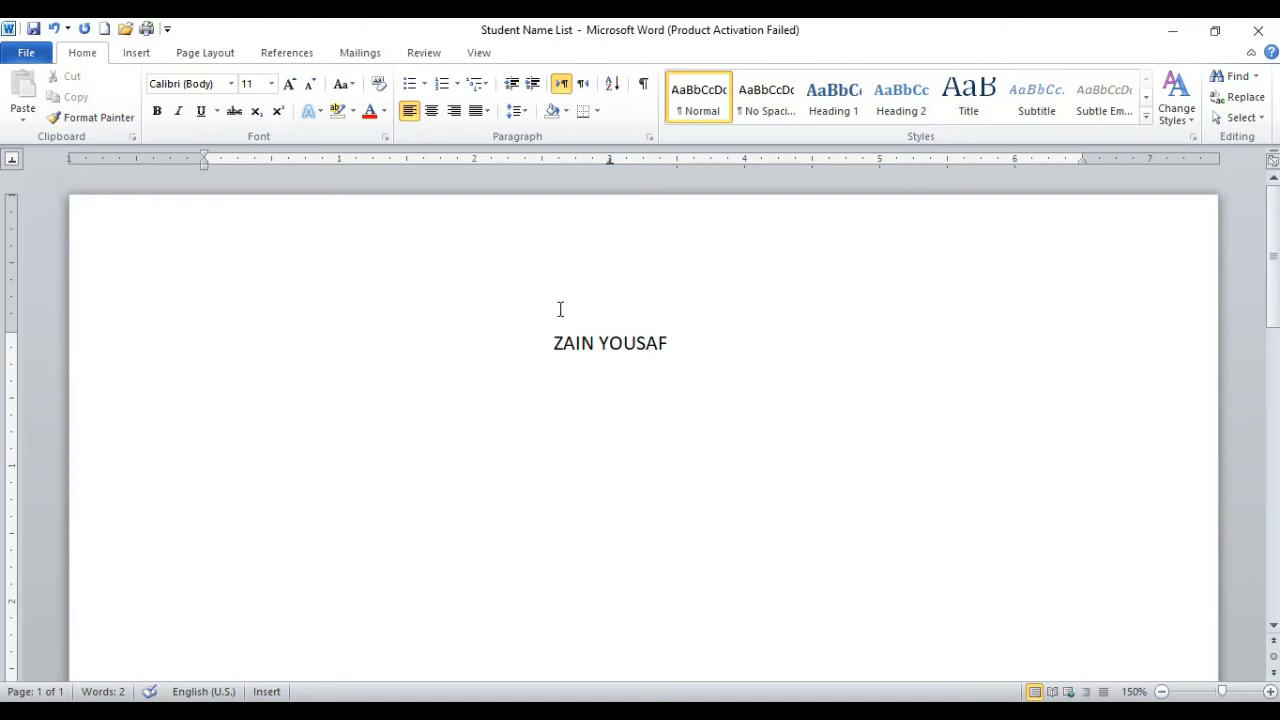
Step: Delete the name at the center tab stop, undo the deletion and redo it
drag(610, 158, 610, 158)
drag(611, 164, 611, 164)
drag(656, 342, 494, 337)
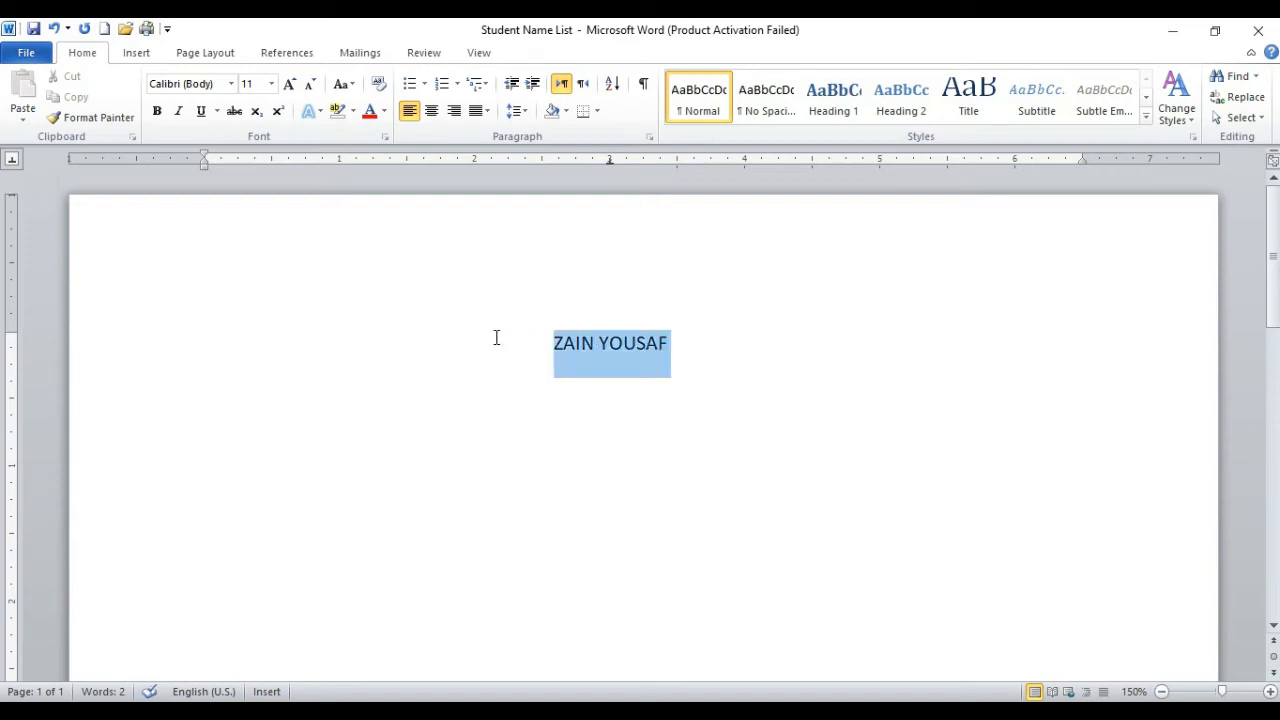
key(Delete)
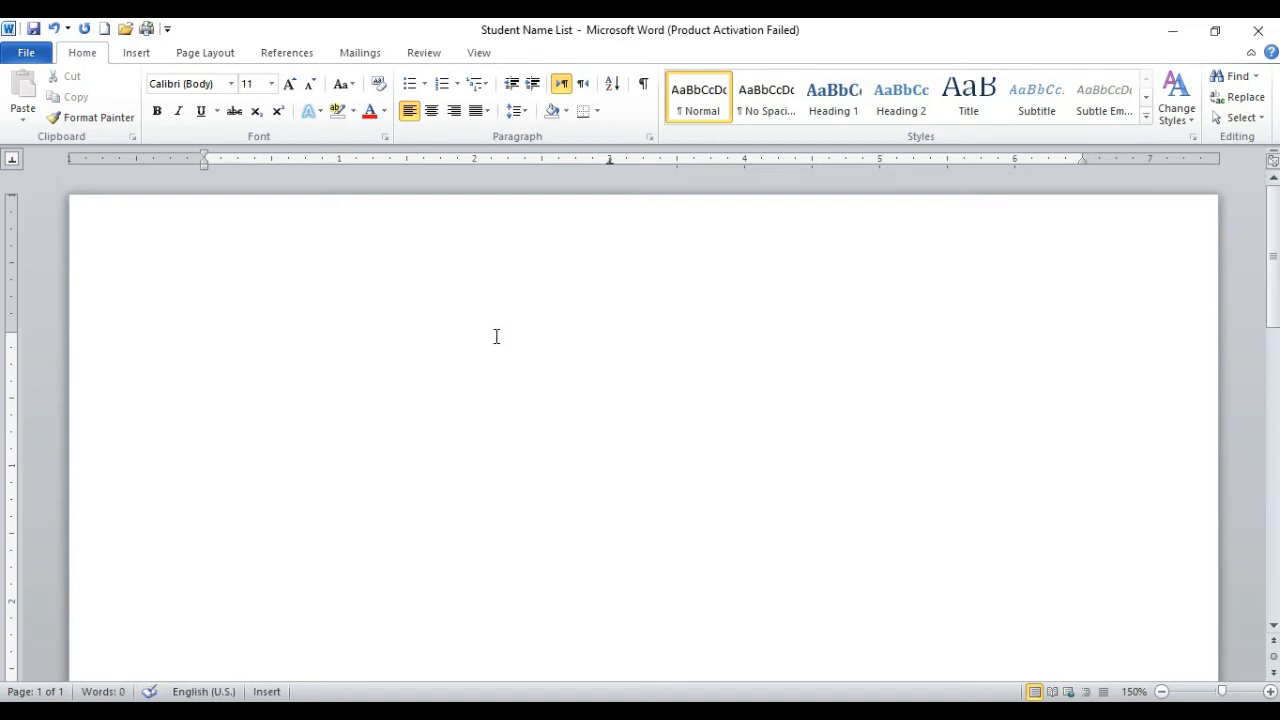
key(ctrl+z)
key(End)
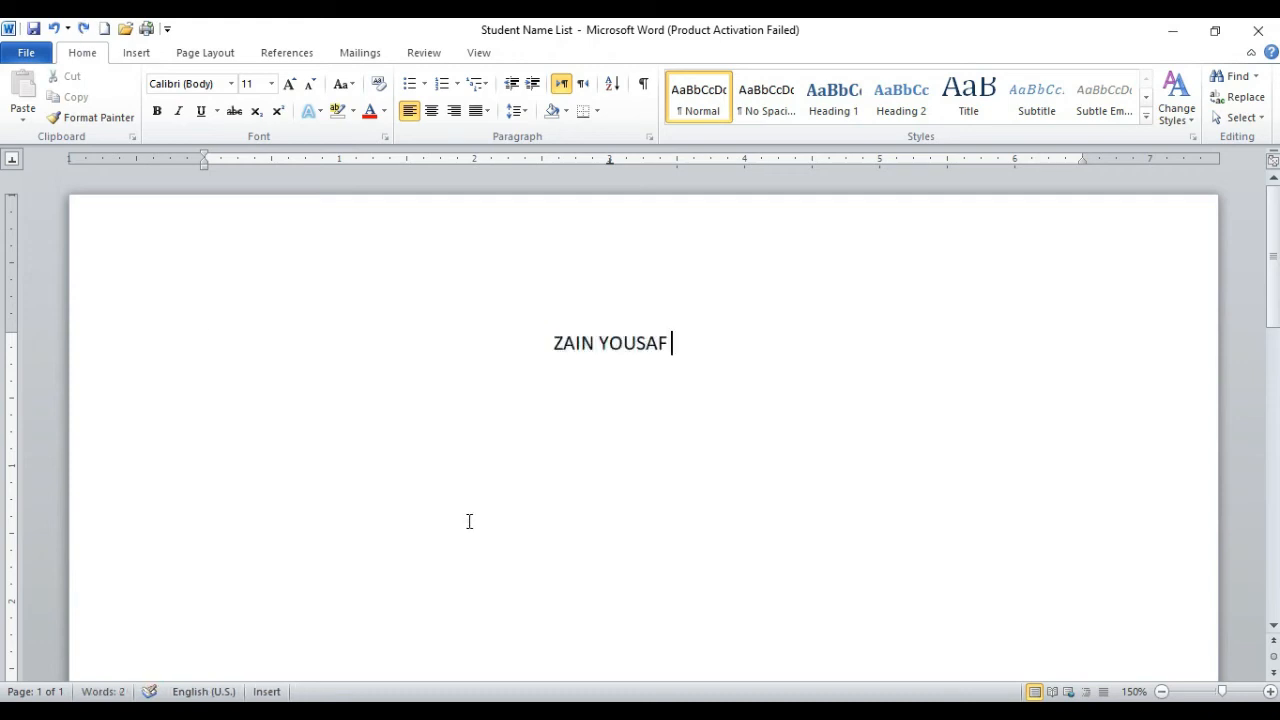
key(ctrl+y)
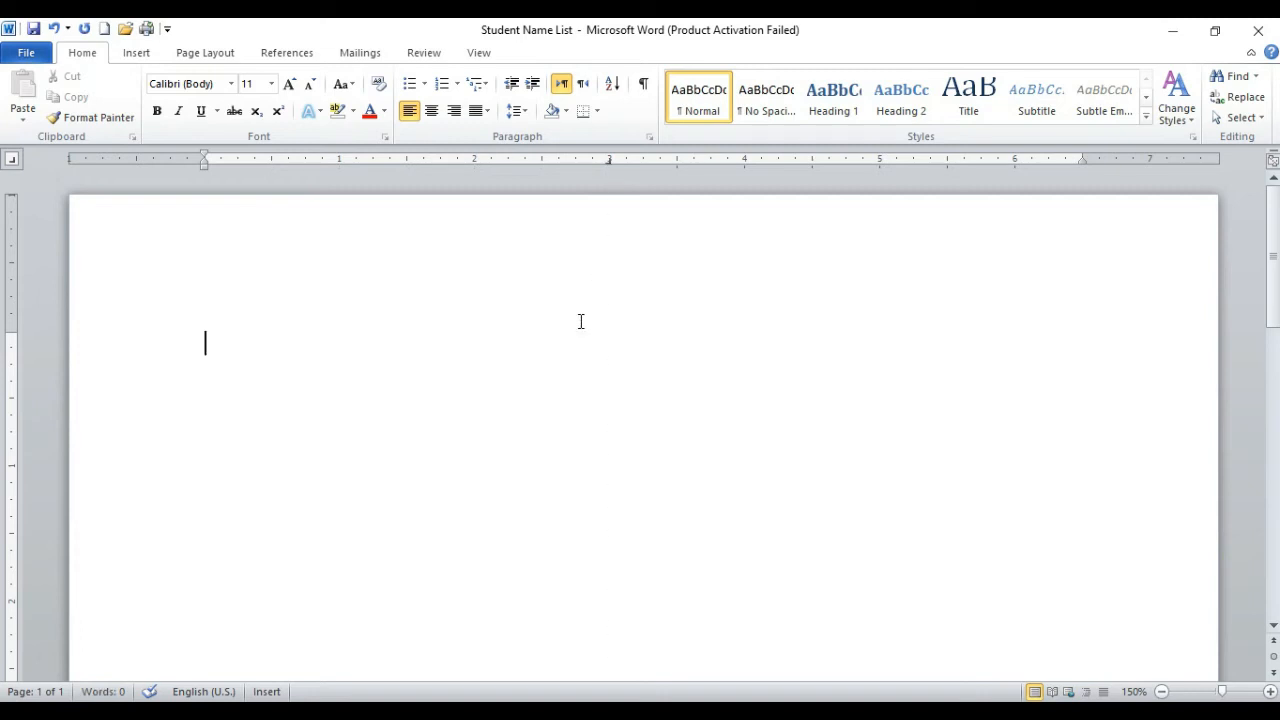
Step: Type the full name at the right tab stop at 3 inches and undo both text and stop
key(Tab)
key(ctrl+z)
Step: Place a bar tab at 3 inches on the ruler
click(16, 163)
click(11, 159)
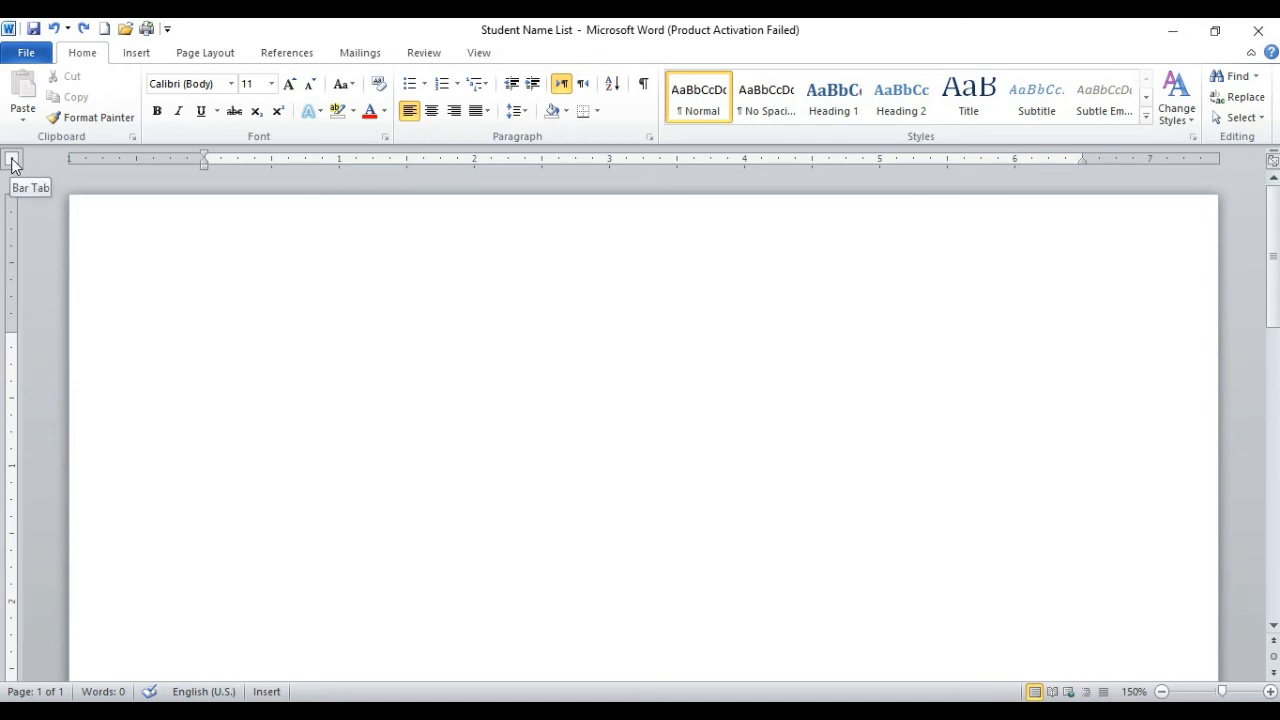
click(611, 160)
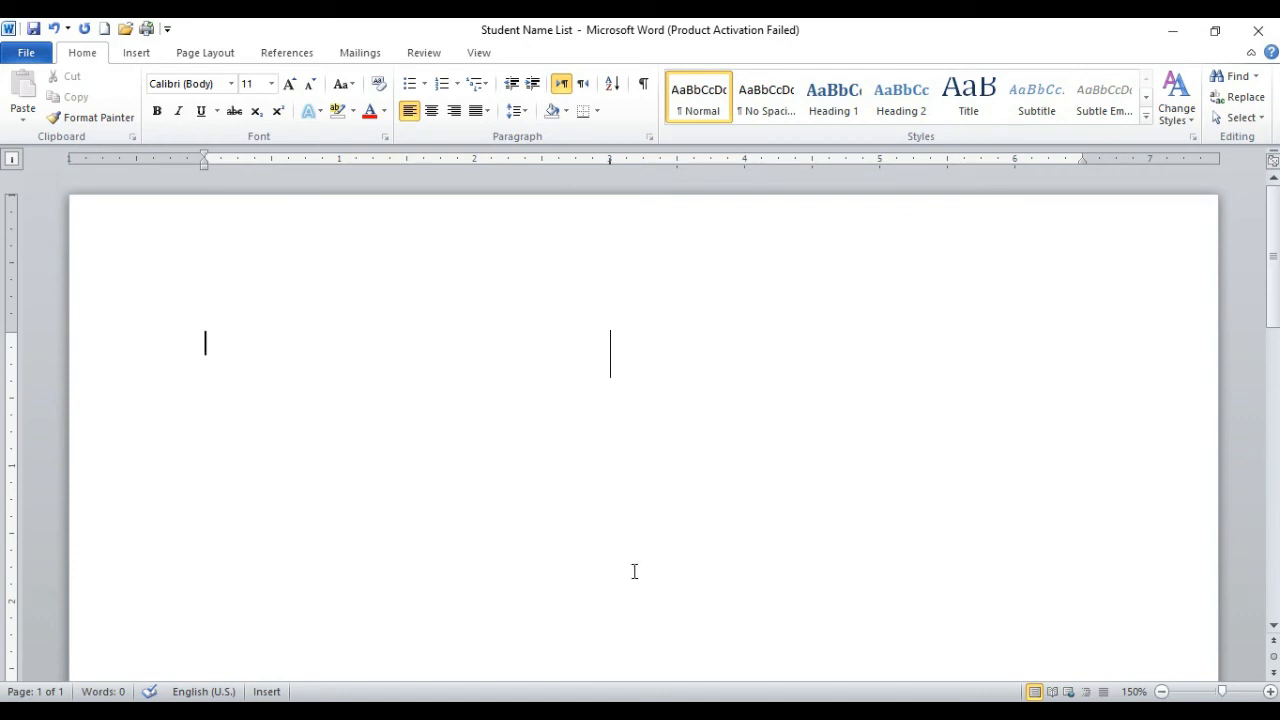
Step: Type the question "What is computer?" at the start of the line beside the bar tab
text(WHAT)
key(BackSpace)
key(BackSpace)
key(BackSpace)
text(hat is computer)
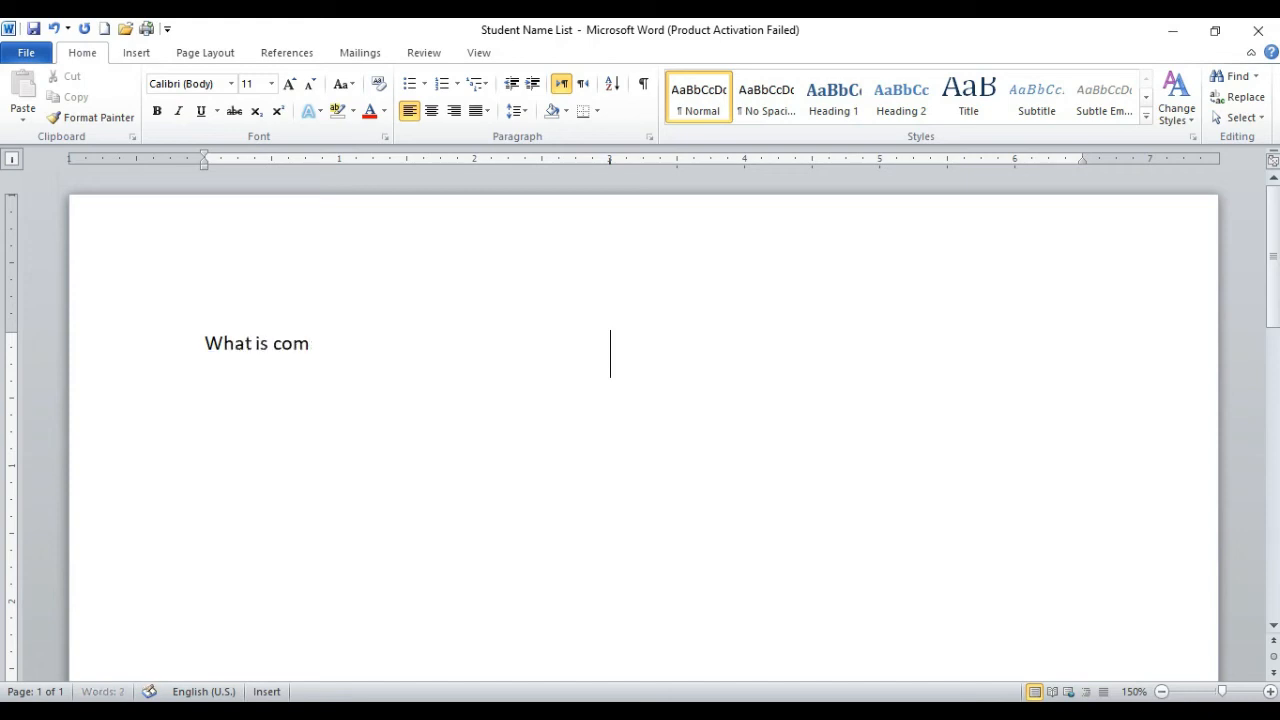
text(?)
Step: Try to tab past the bar tab, and retype the question "What is computer?" at the start of the line
key(Tab)
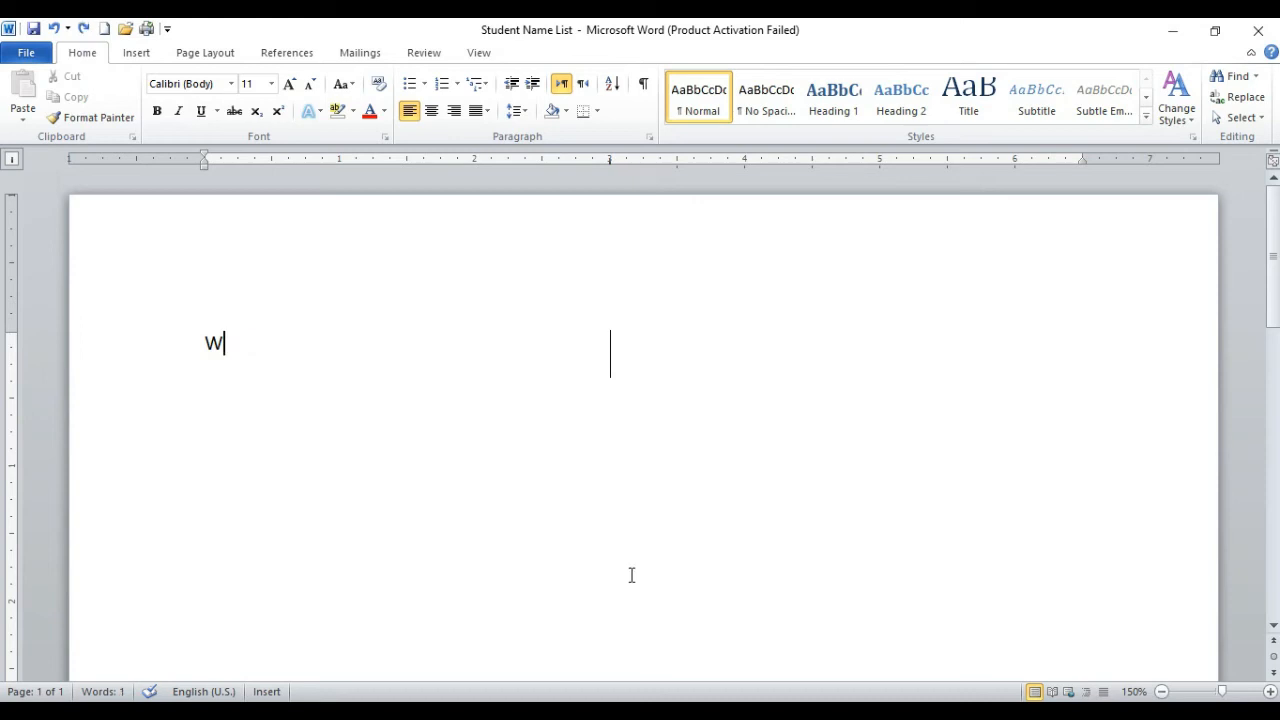
text(hat is computer?)
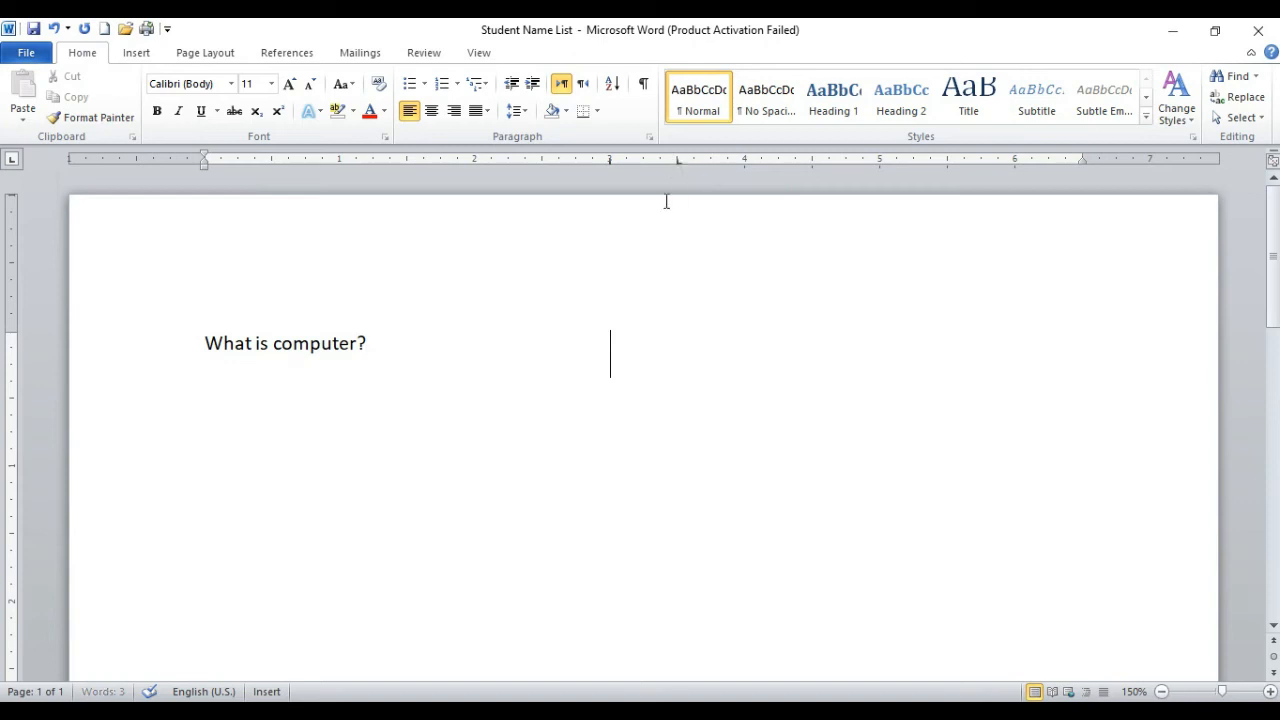
Step: Enter the question "What are the major component of computer?" at the left tab stop at 3.5 inches, beyond the bar
click(650, 340)
text(What are the major  co)
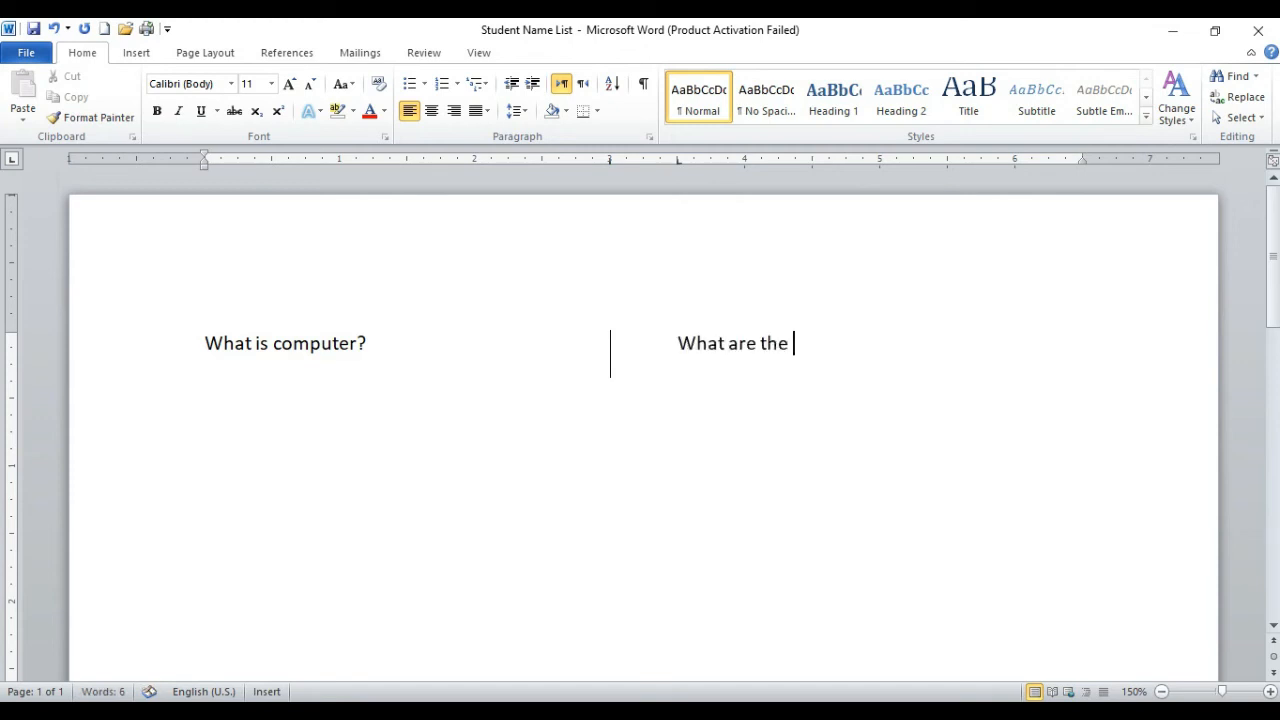
text(mm)
key(BackSpace)
text(p)
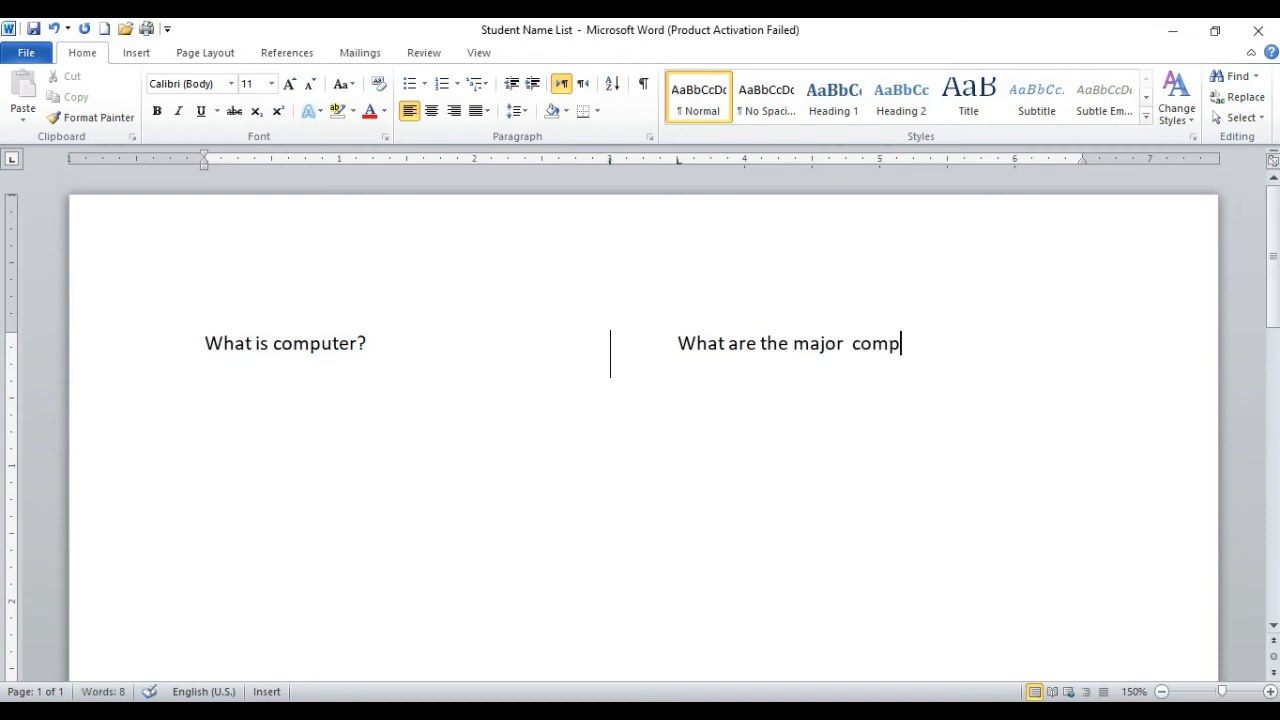
text(onent of computer)
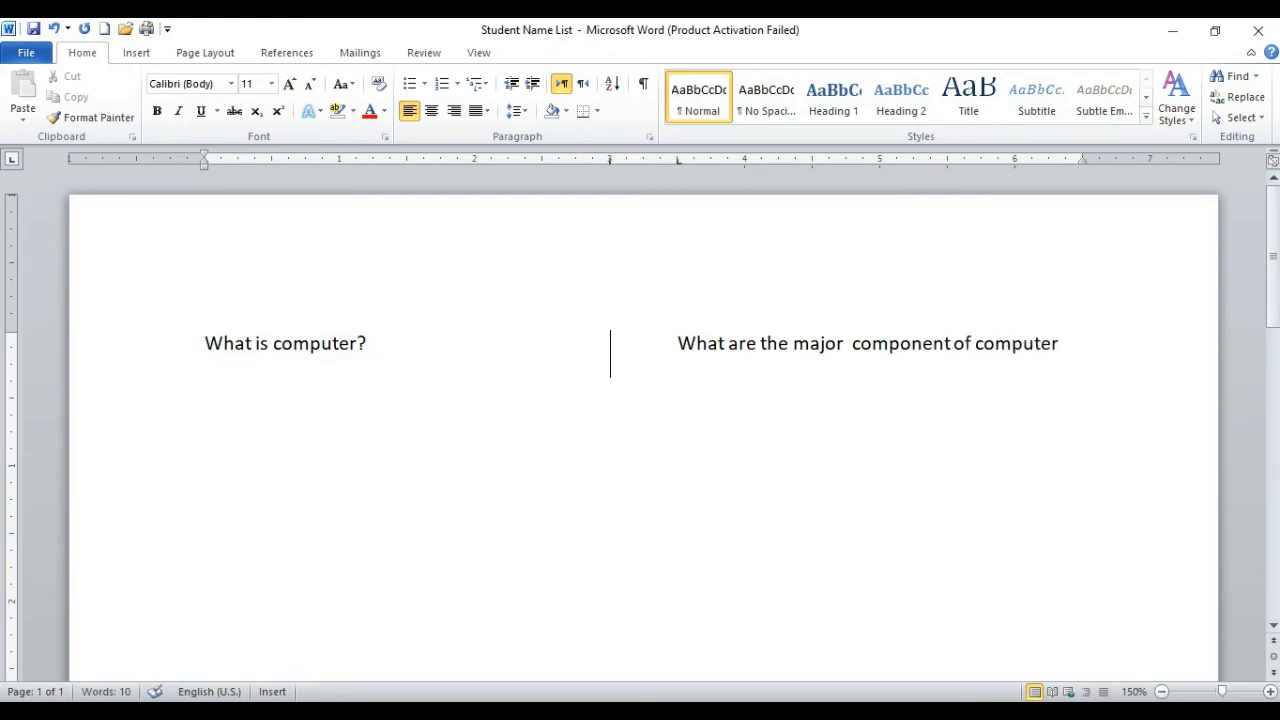
text(?)
Step: Add a second line with "Define Input?" before the bar and "Define Output?" at the 3.5-inch tab stop
key(Return)
text(Define I)
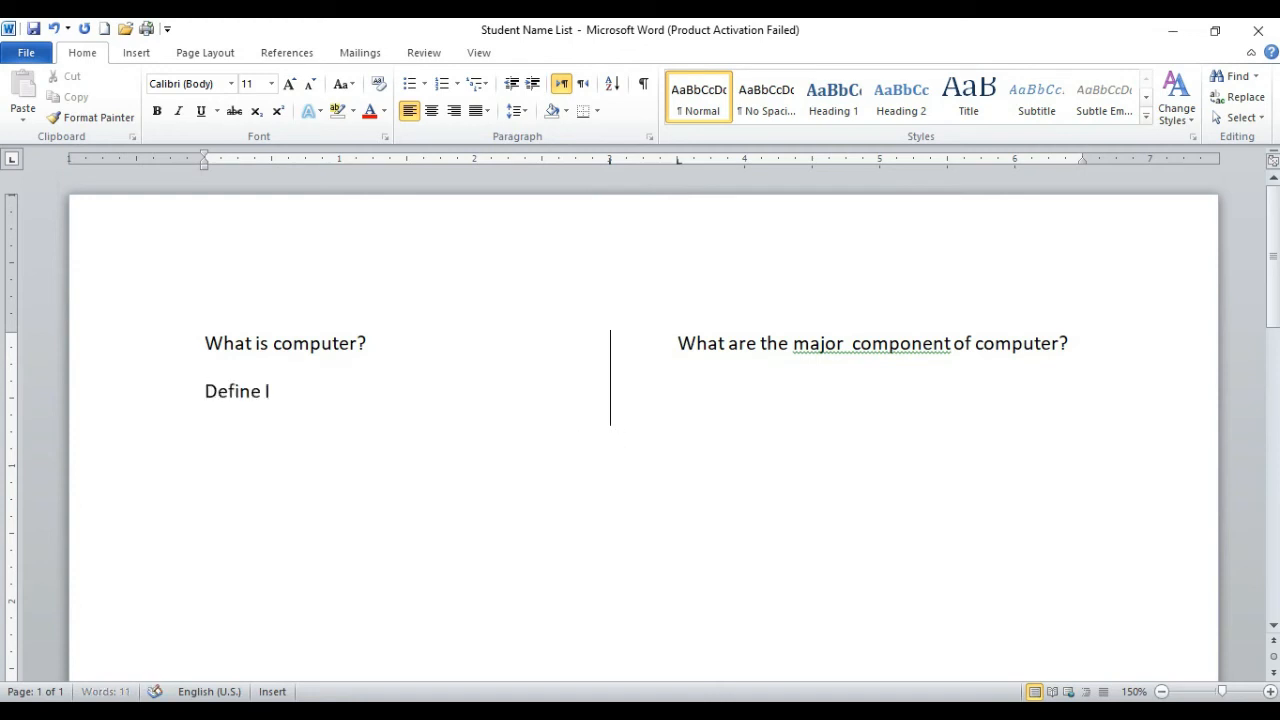
text(nput?)
key(Tab)
text(Defin)
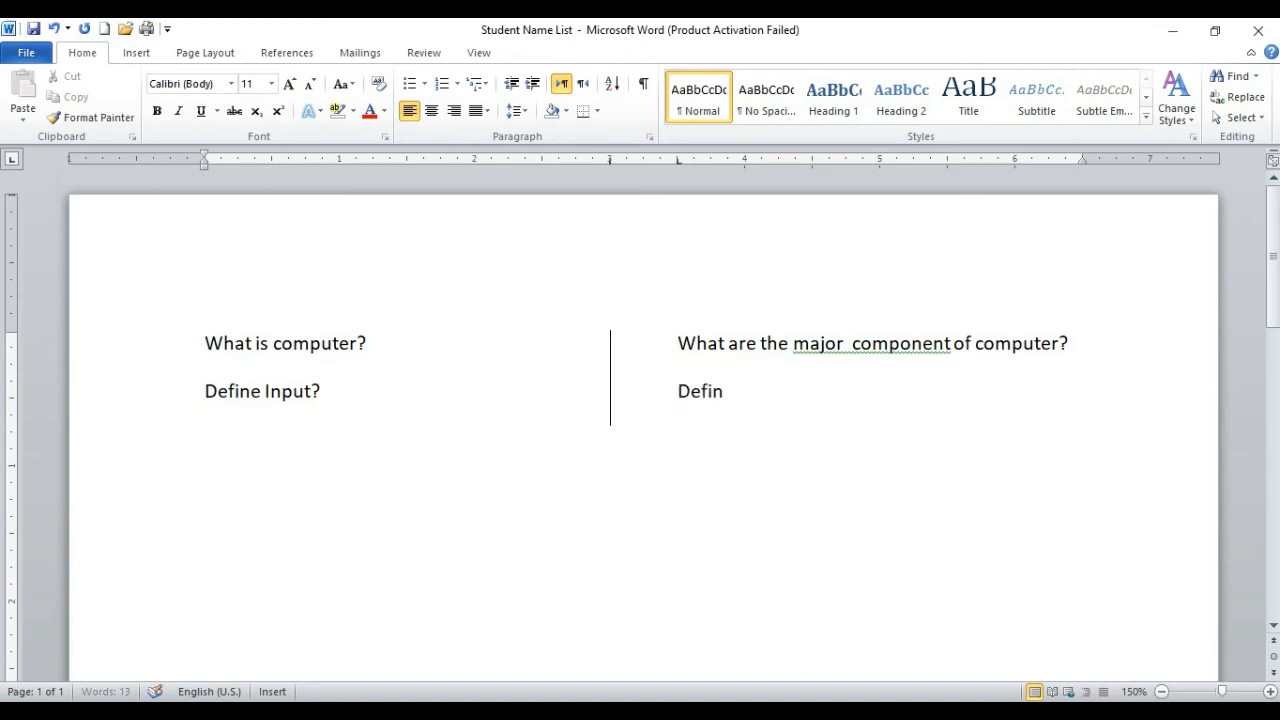
text(e Output?)
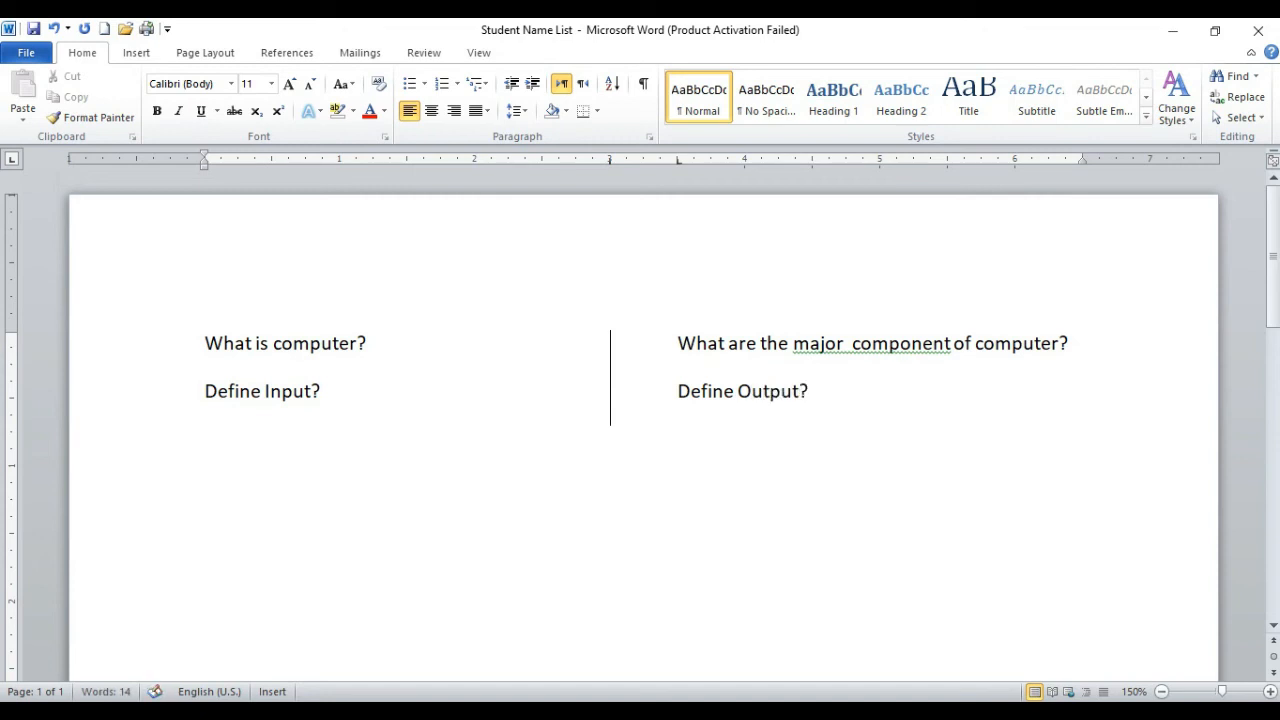
Step: Start a new line, and then delete both lines of questions on either side of the bar
key(Return)
drag(770, 474, 177, 348)
click(340, 434)
drag(249, 420, 197, 368)
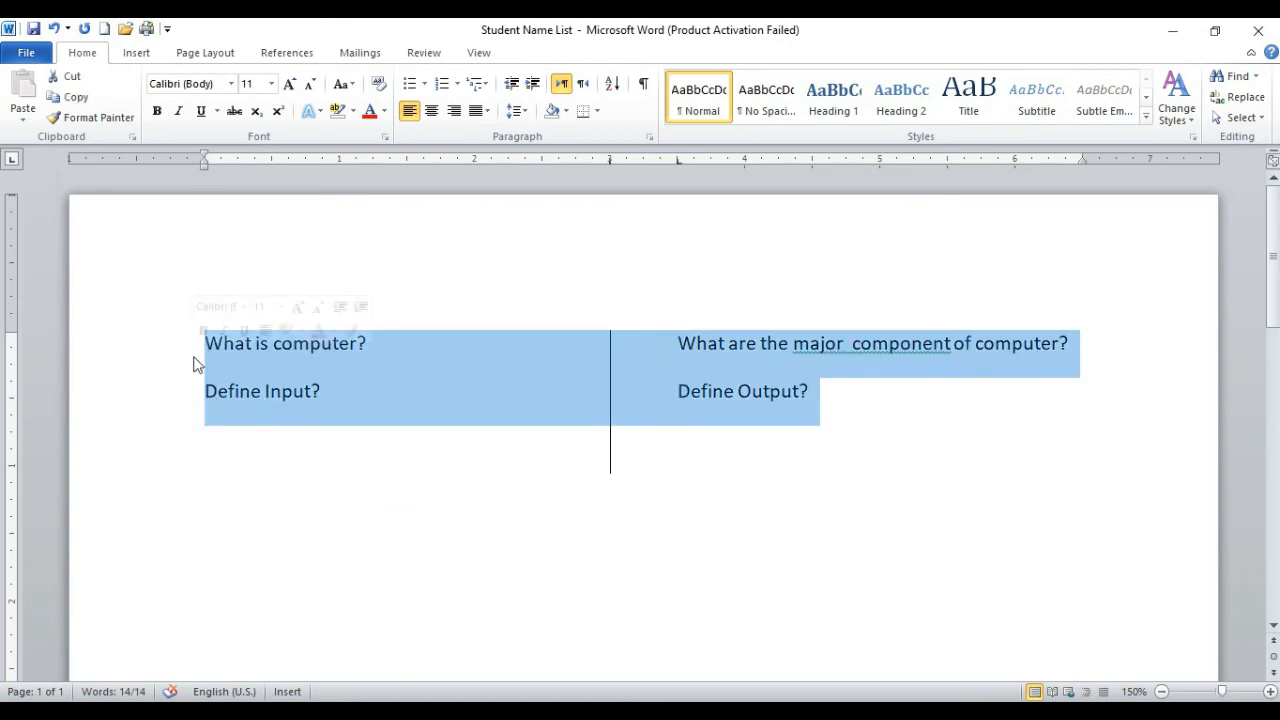
key(Delete)
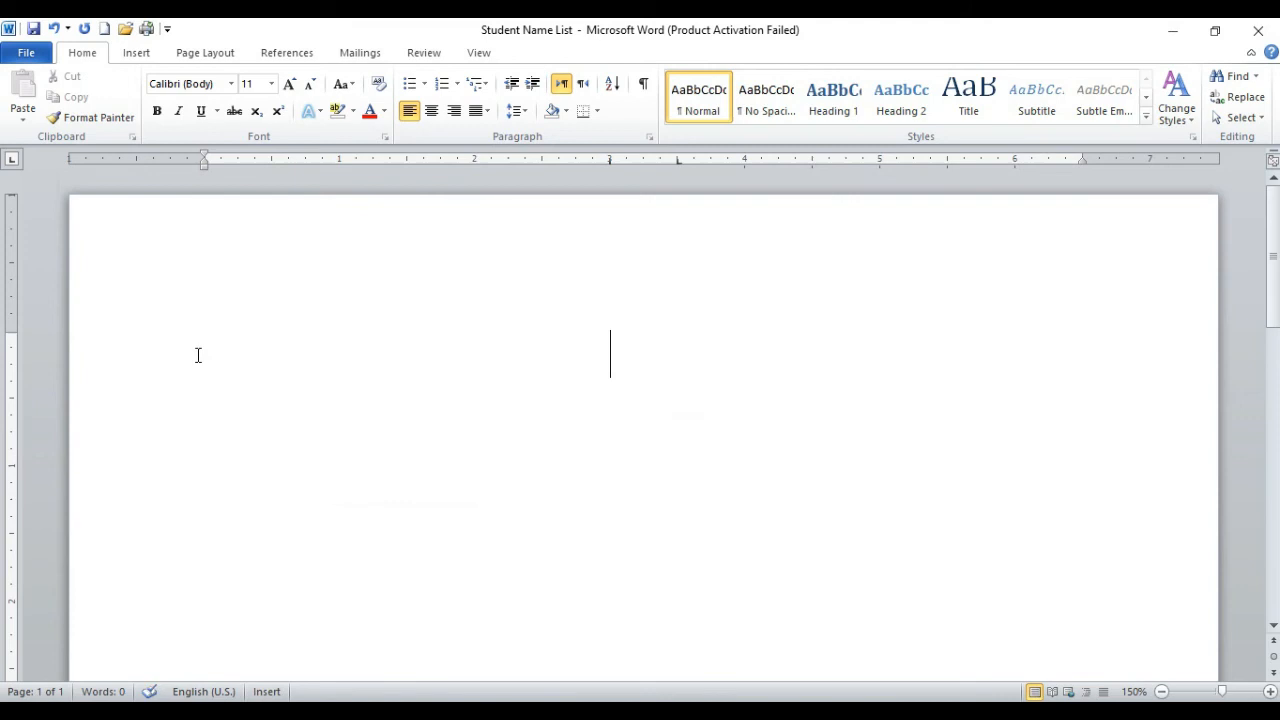
Step: Clear all tab stops, including the bar tab at 3 inches and the left tab at 3.5 inches
drag(610, 158, 610, 158)
double_click(610, 158)
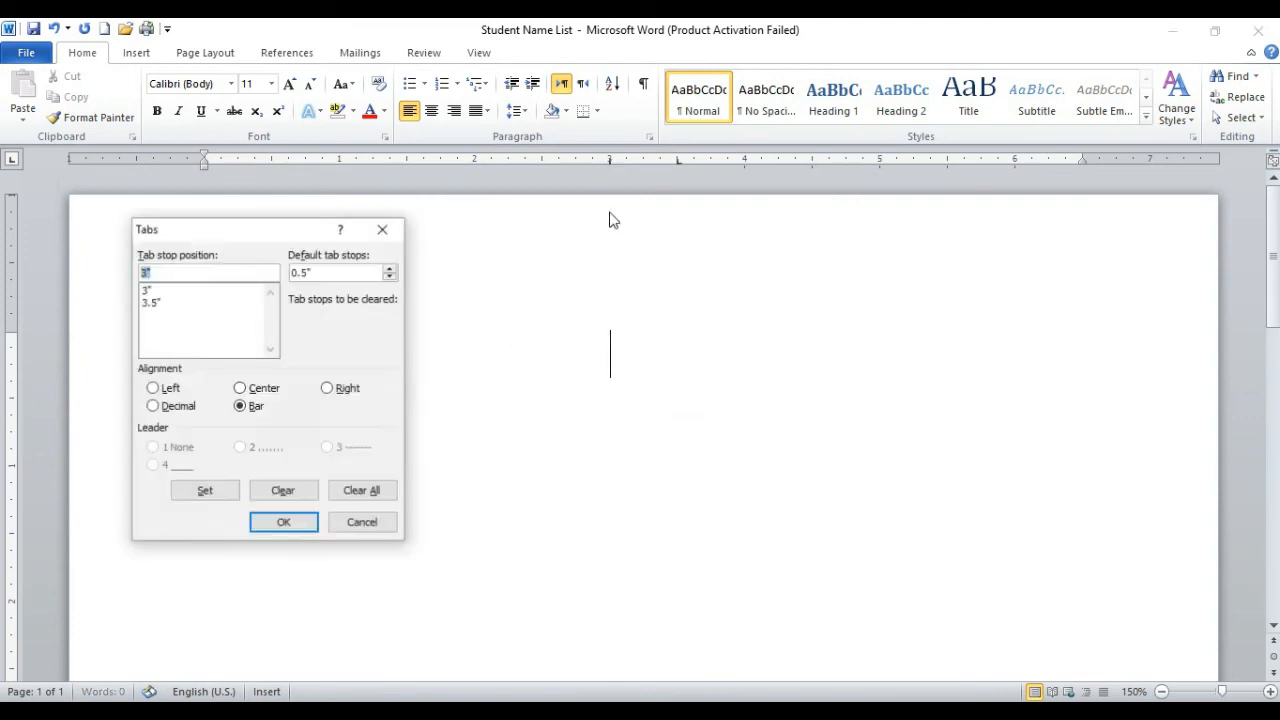
click(362, 491)
click(284, 522)
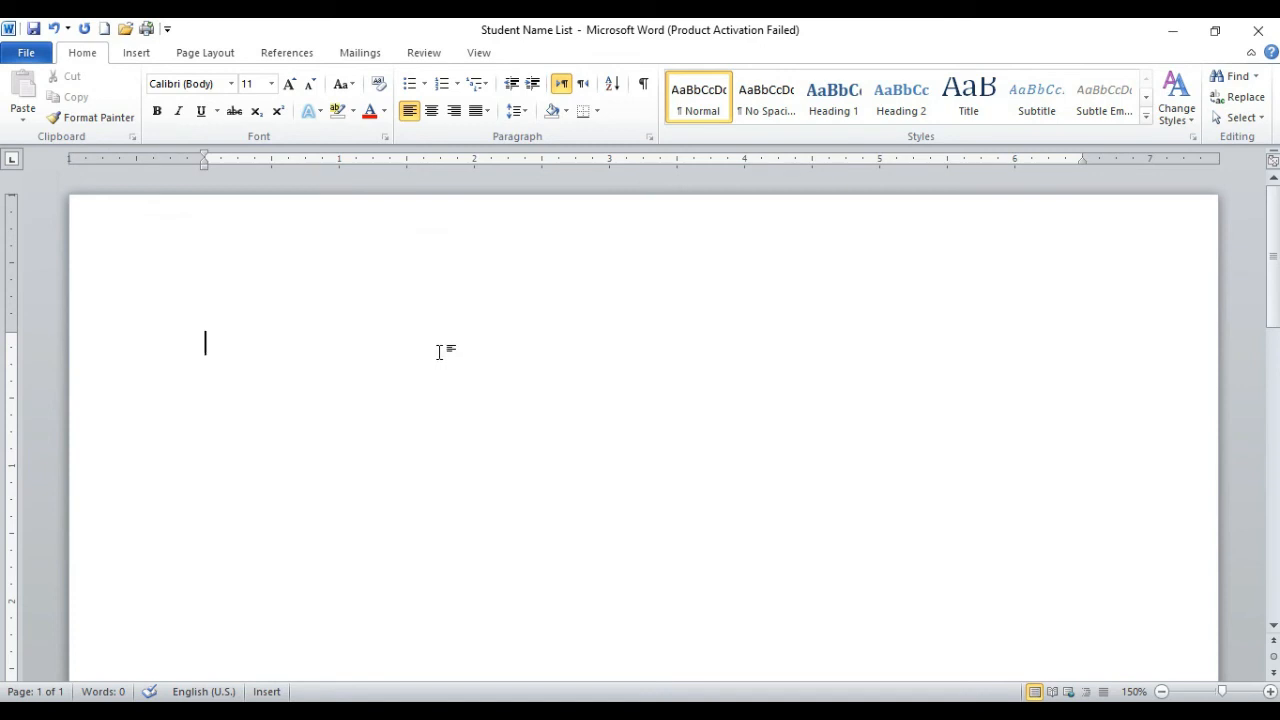
Step: Advance the cursor through three default tab stops on the empty line and remove the tabs again
key(Tab)
key(Tab)
key(Tab)
key(BackSpace)
key(BackSpace)
key(BackSpace)
key(BackSpace)
Step: Examine the page from top to bottom along with the indents and margin boundaries on the horizontal and vertical rulers
scroll(468, 322, down, 2)
scroll(464, 329, up, 2)
scroll(452, 389, down, 6)
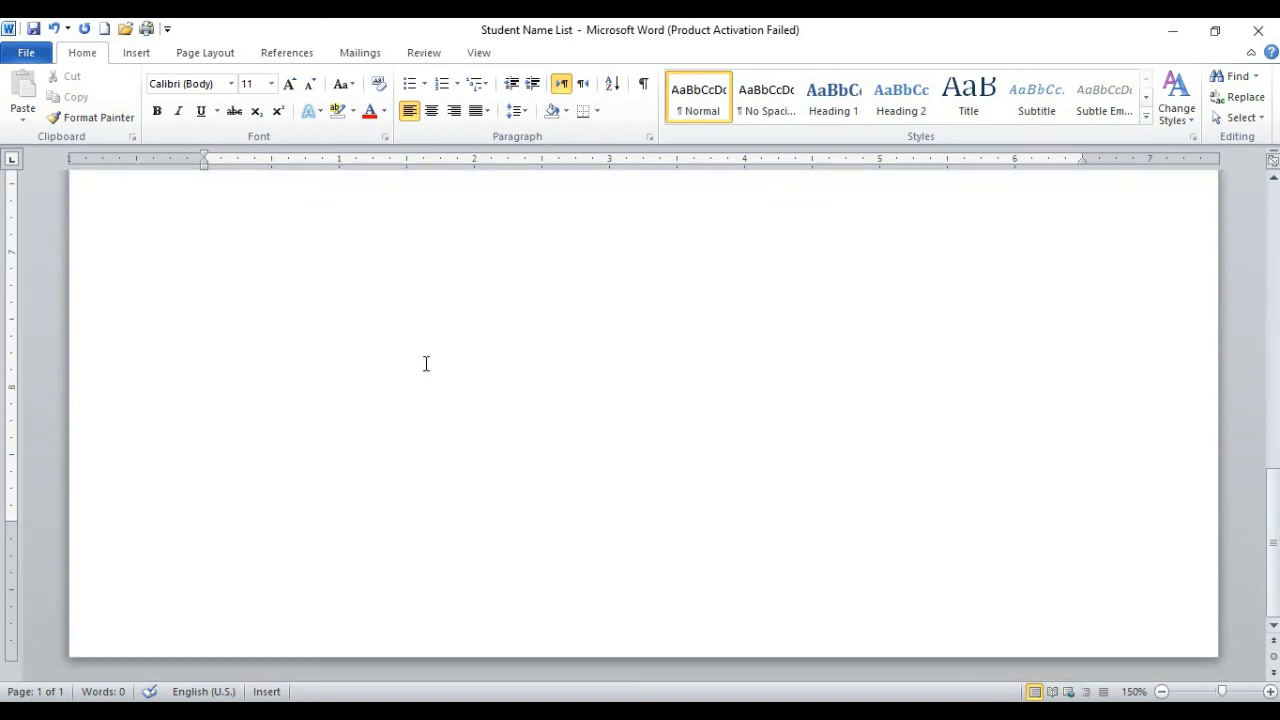
scroll(468, 412, up, 6)
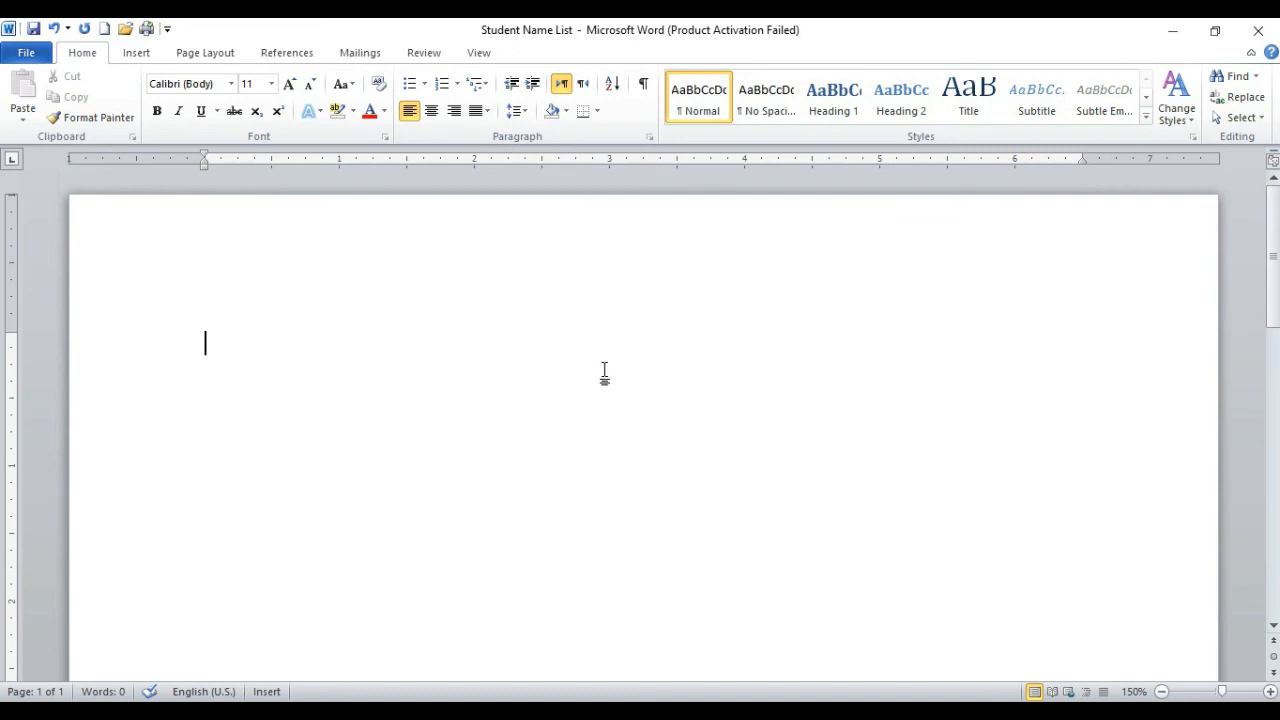
scroll(605, 371, down, 5)
scroll(606, 371, down, 1)
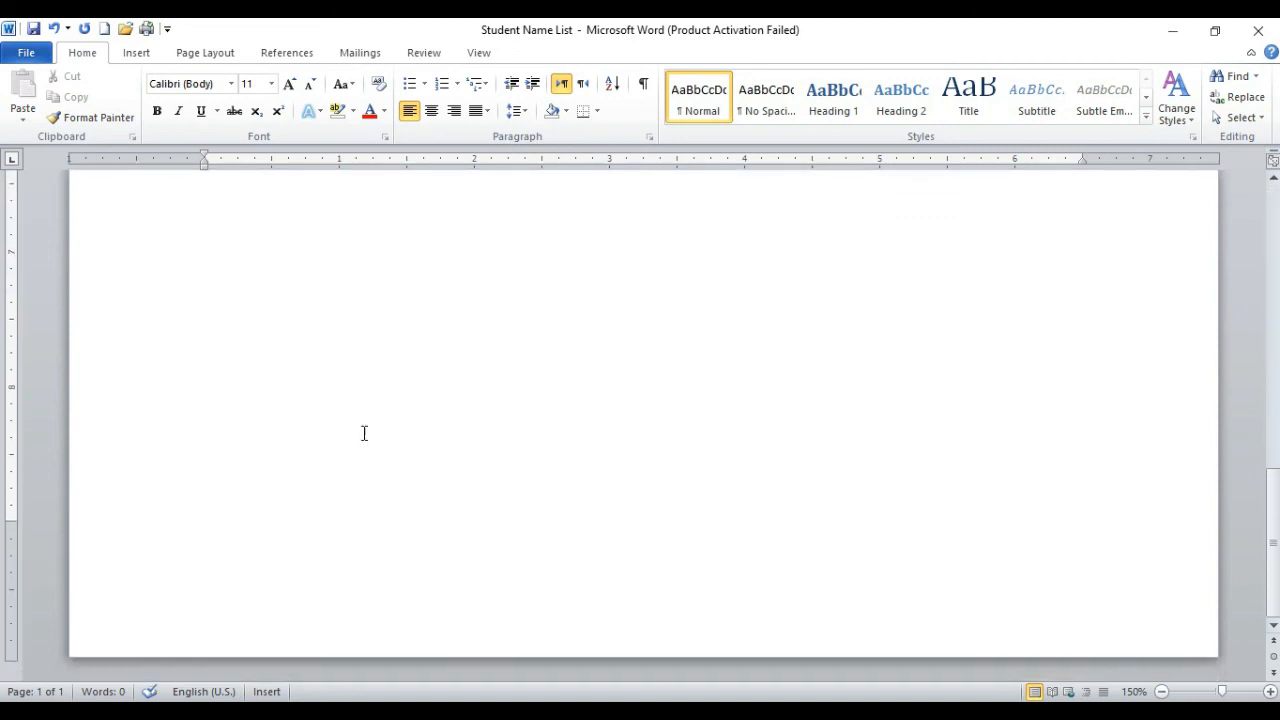
scroll(222, 207, up, 6)
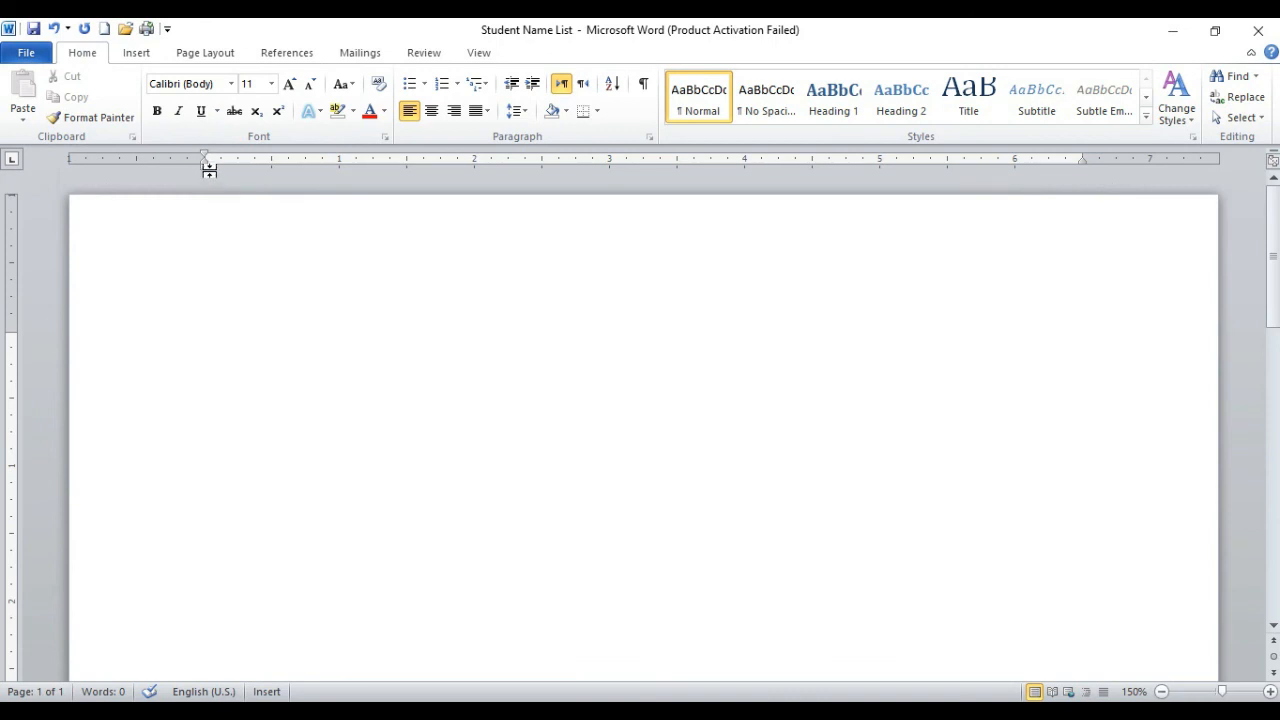
drag(207, 165, 207, 166)
drag(1081, 163, 1080, 165)
scroll(101, 358, down, 12)
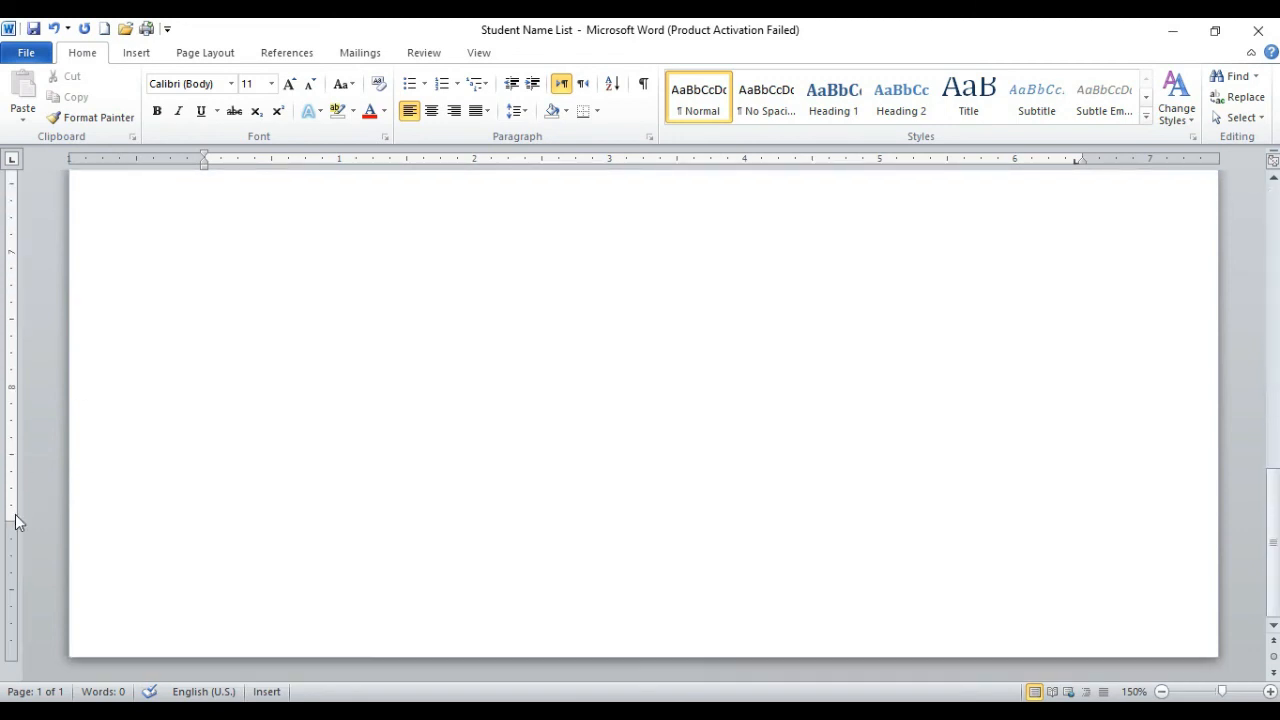
click(12, 521)
scroll(630, 459, up, 12)
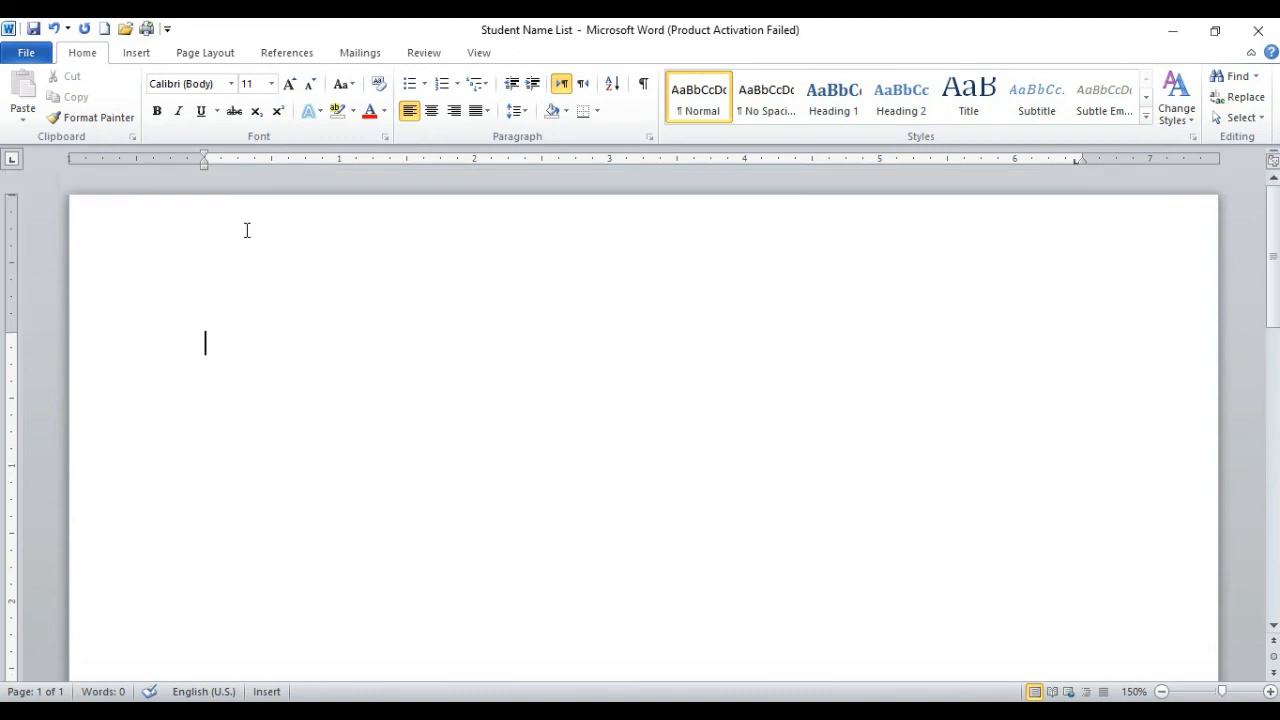
Step: Insert a tab, and undo it together with the stray tab stop beside the right indent
key(Tab)
key(ctrl+z)
right_click(519, 400)
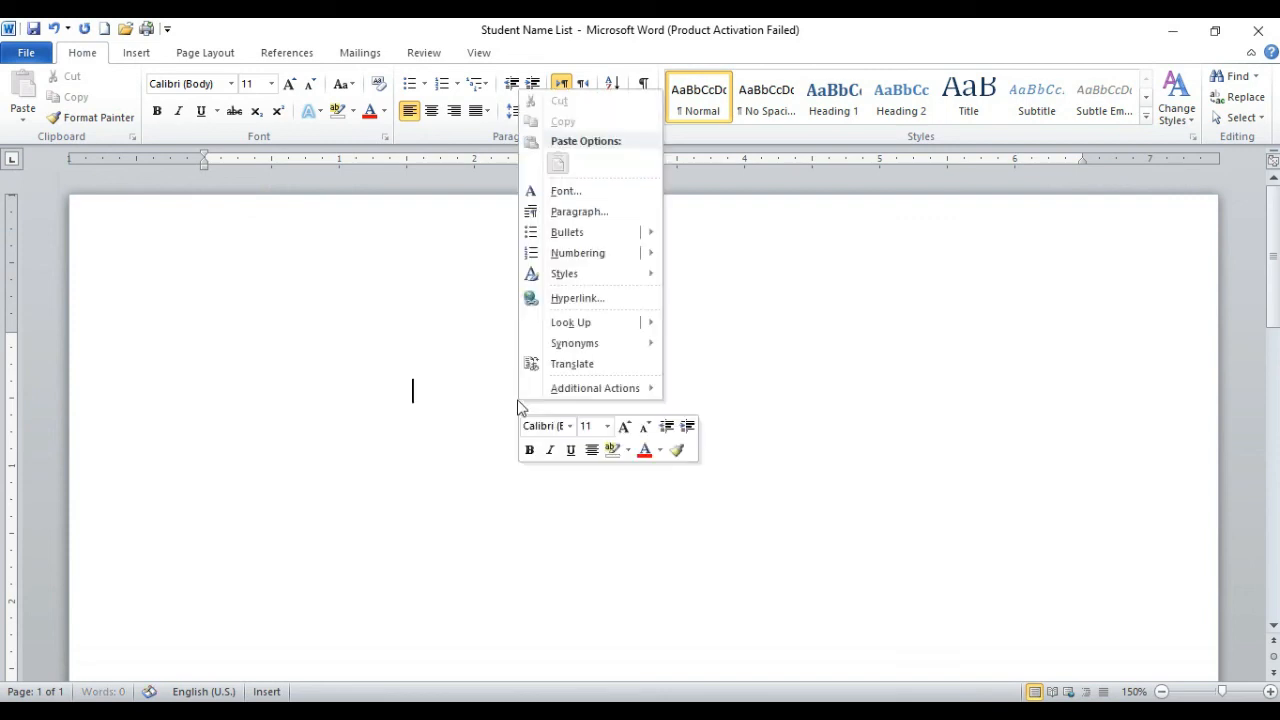
click(295, 386)
Step: Move the cursor across three half-inch default tab stops and delete the inserted tabs
key(Tab)
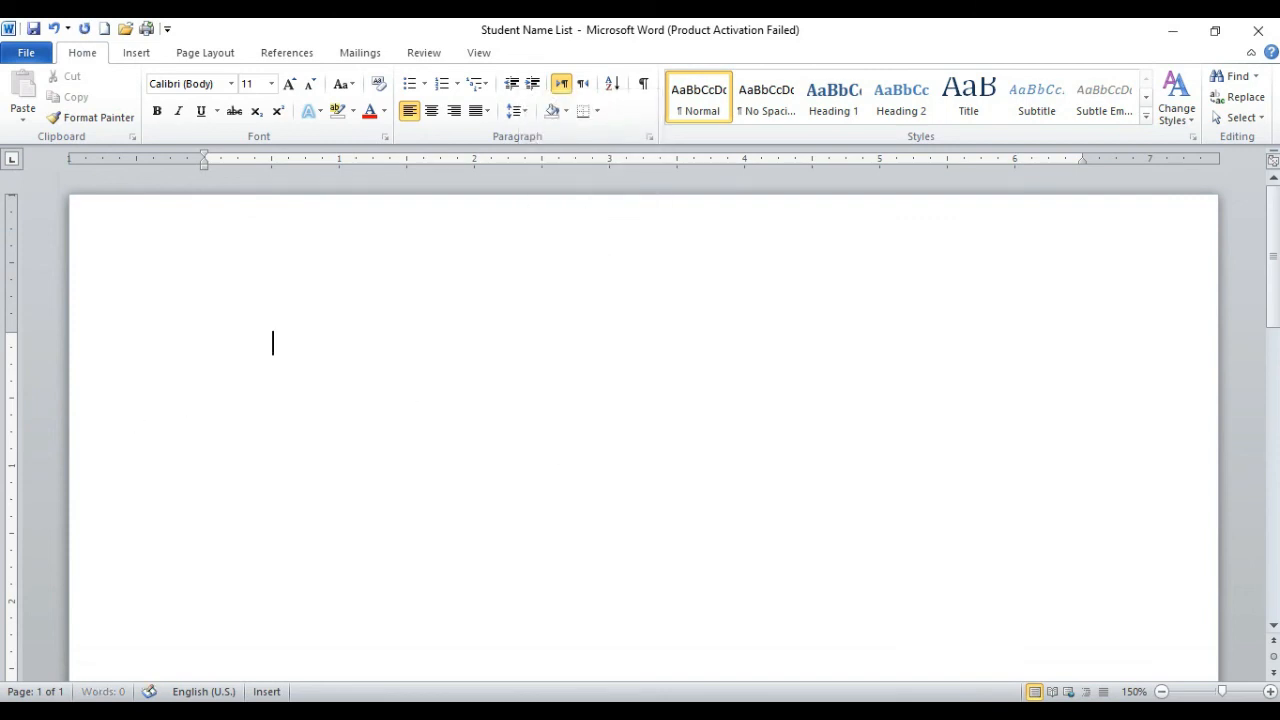
key(Tab)
key(Tab)
key(BackSpace)
key(BackSpace)
key(BackSpace)
double_click(308, 156)
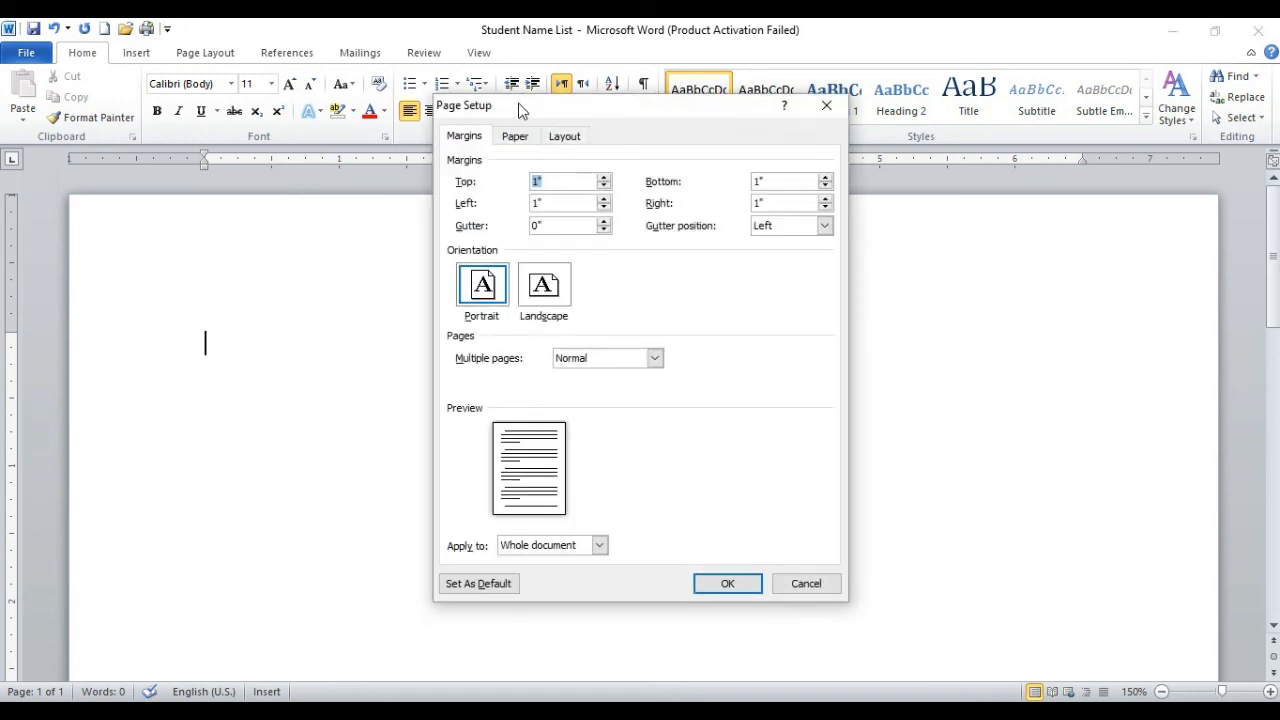
drag(528, 118, 444, 175)
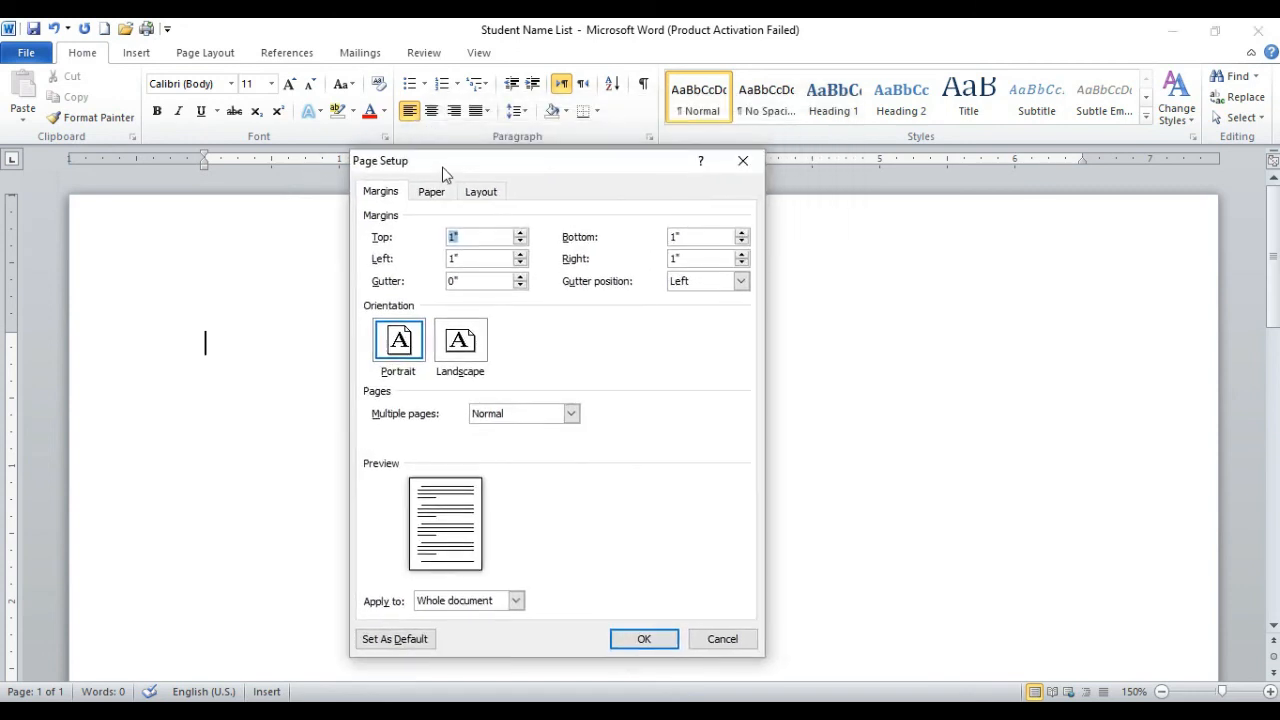
click(759, 165)
Step: Place a left tab stop at 1.25 inches and set the document's default tab stops to 1 inch
double_click(374, 162)
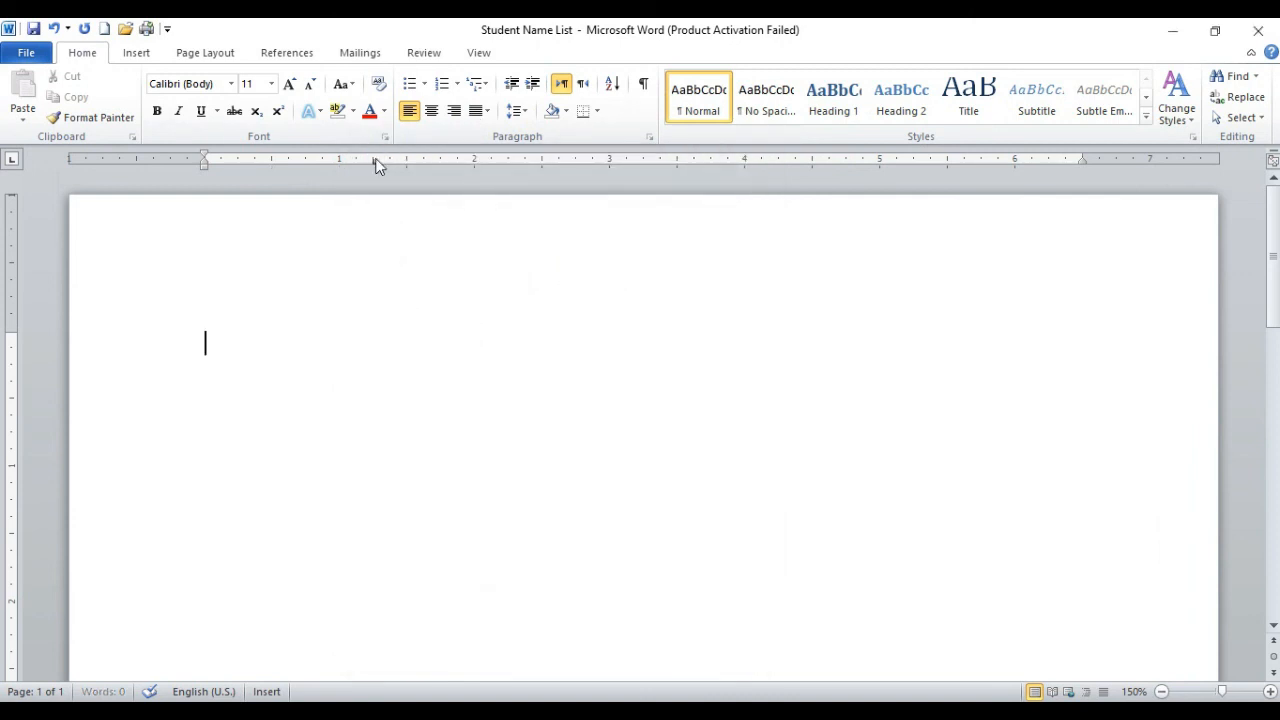
drag(298, 229, 375, 224)
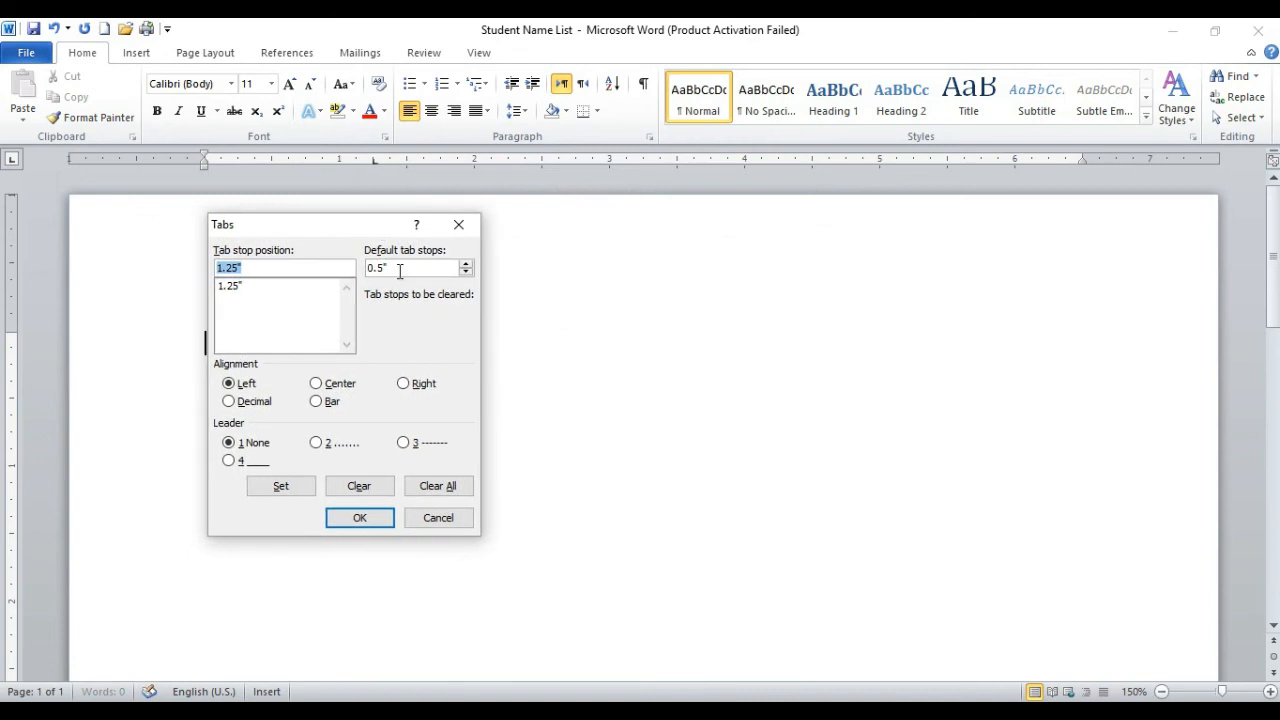
drag(396, 270, 316, 270)
text(1)
click(382, 518)
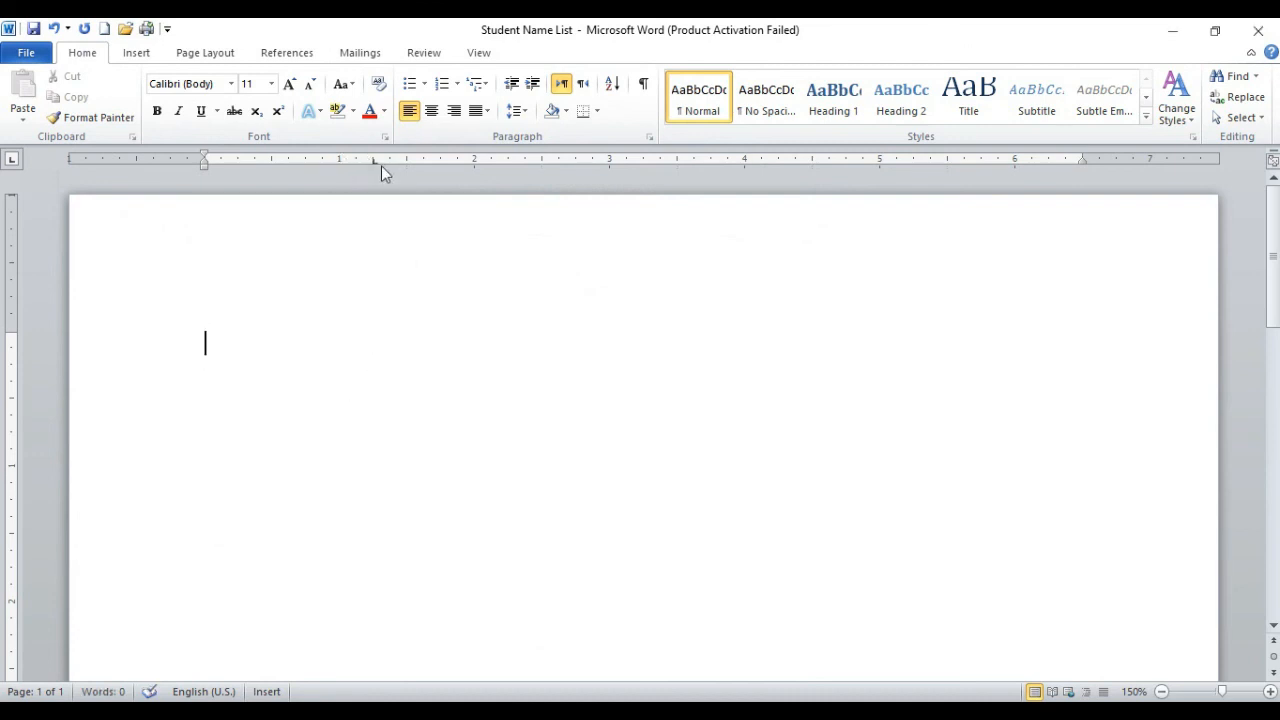
Step: Clear all custom tab stops, removing the left tab at 1.25 inches
double_click(373, 159)
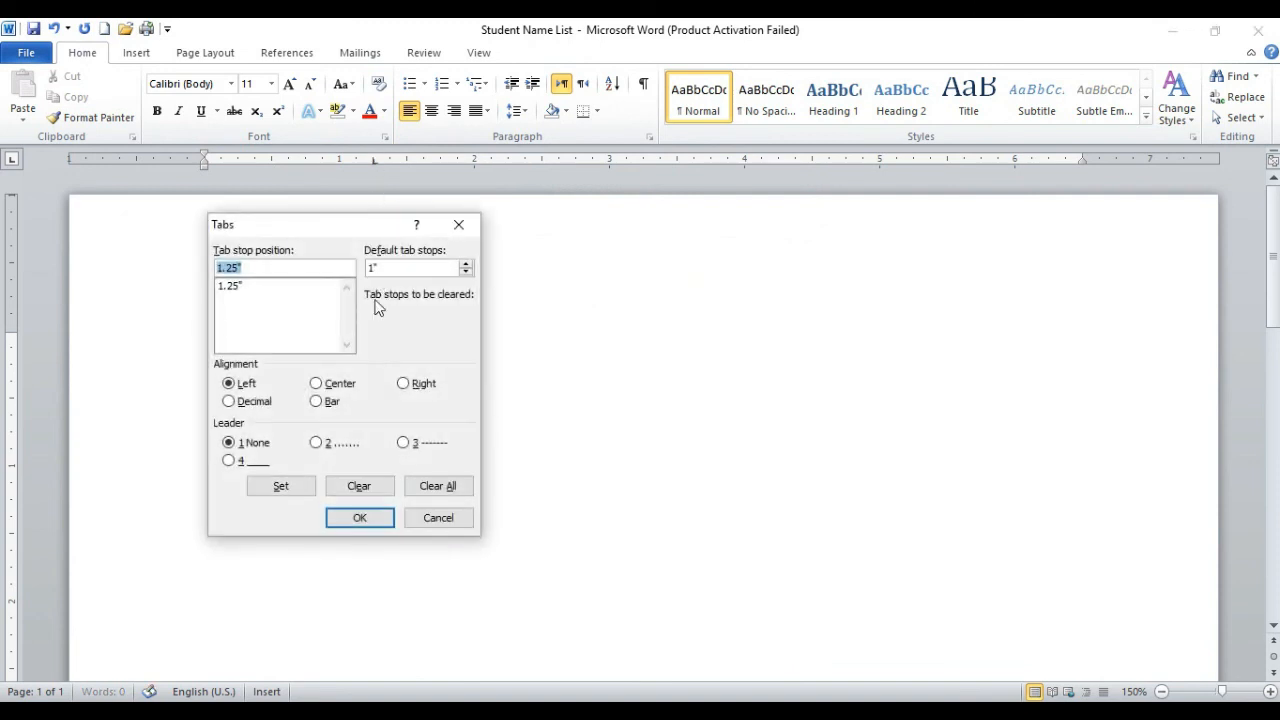
click(443, 491)
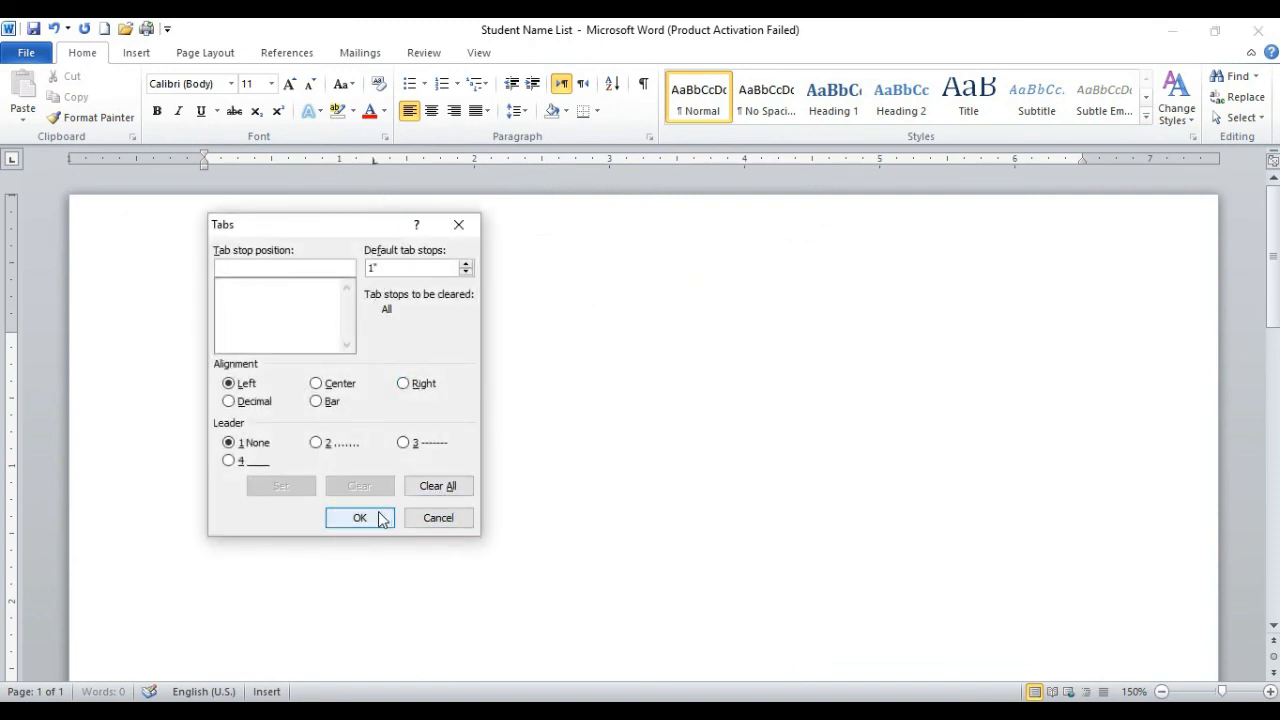
click(380, 517)
Step: Advance the cursor through three of the 1-inch default tab stops on the empty line
key(Tab)
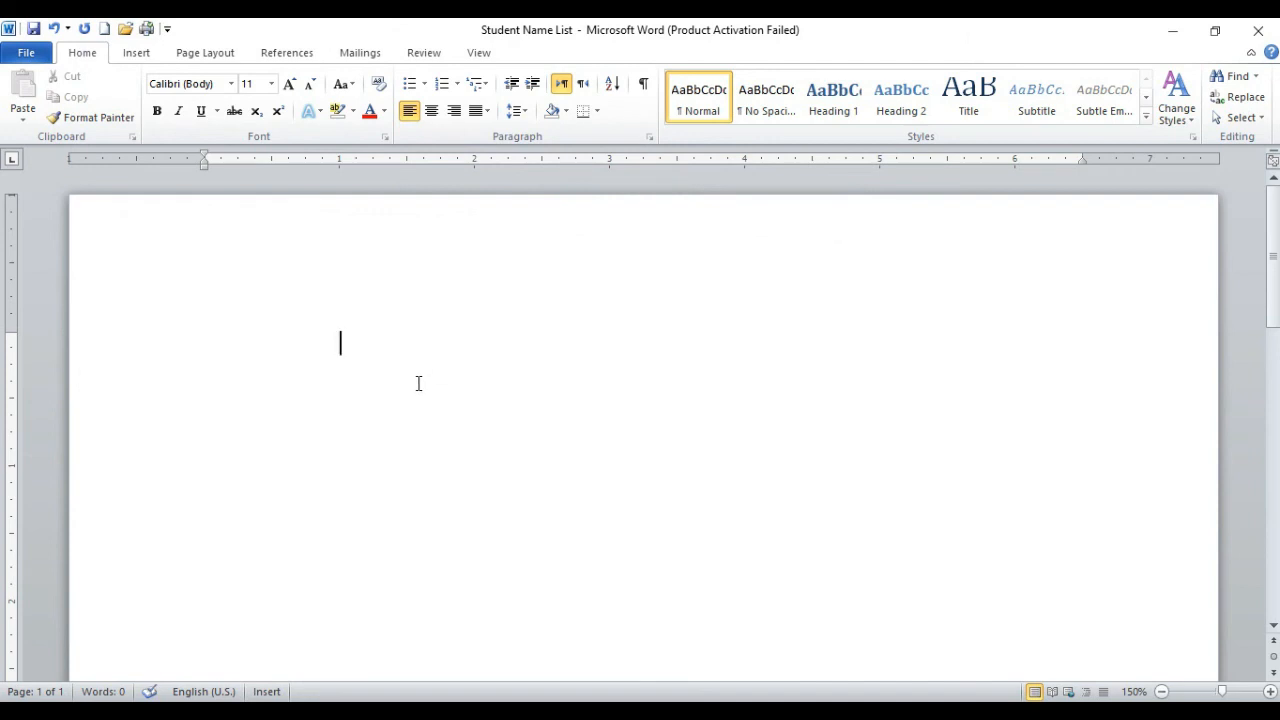
key(Tab)
key(Tab)
Step: Review the margin, paper and layout settings in Page Setup and close it without changes
double_click(341, 158)
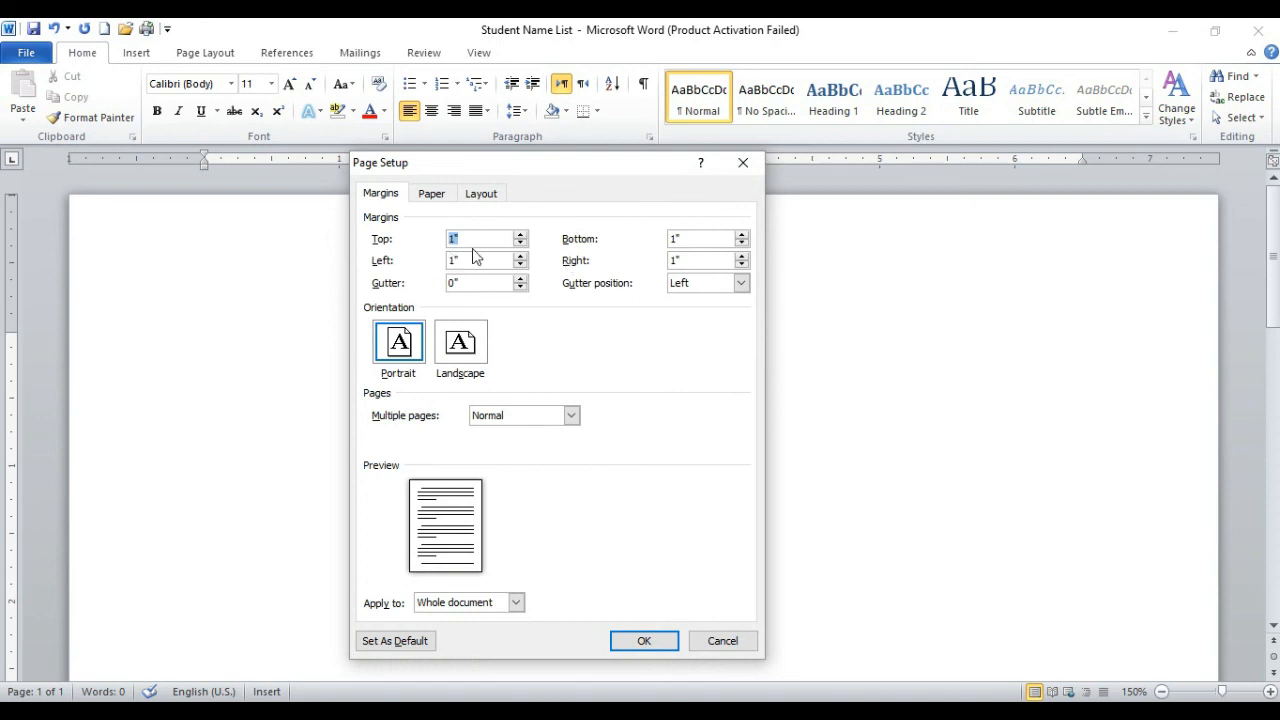
click(448, 194)
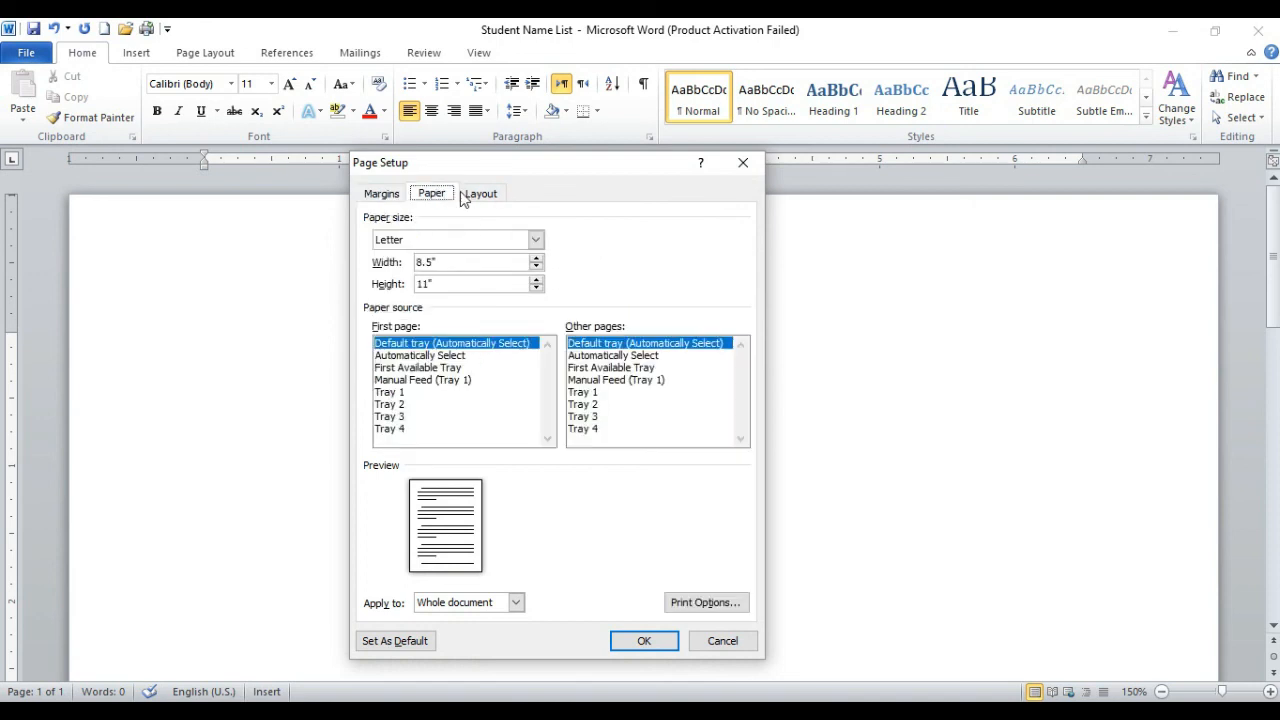
click(474, 197)
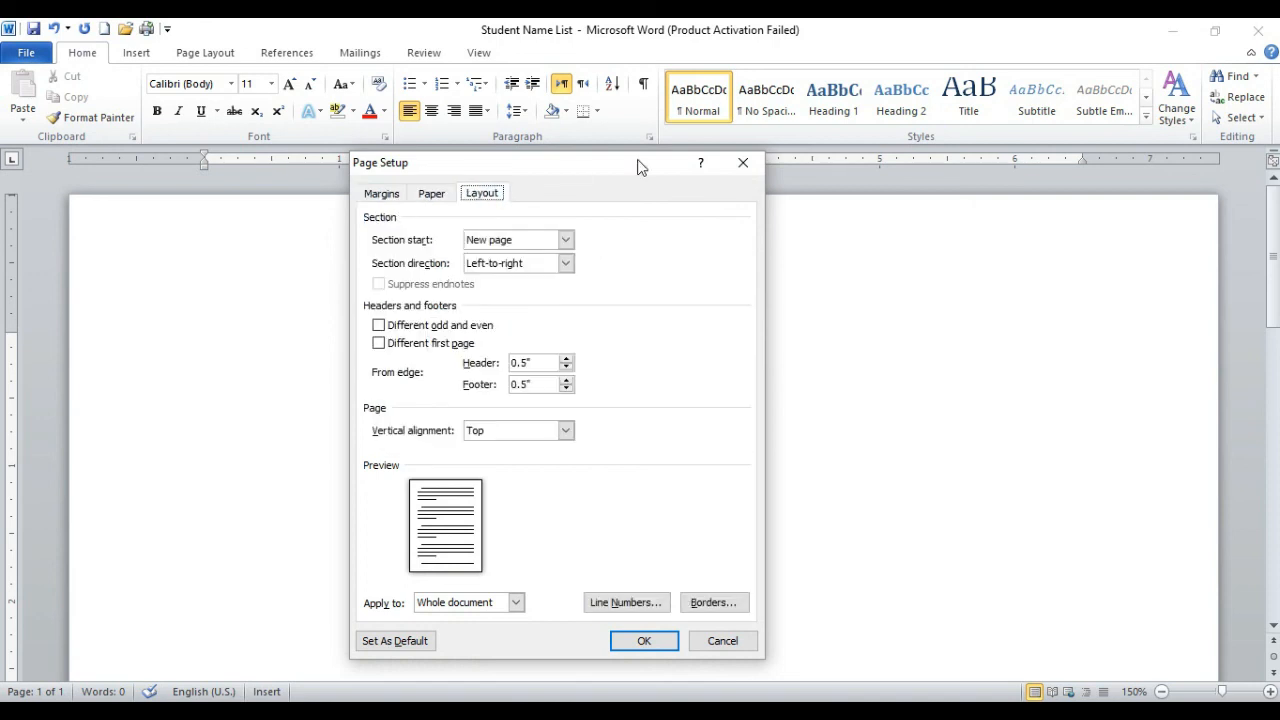
click(742, 163)
Step: Place a left tab stop at 1.06 inches, open its tab settings and clear all tab stops
click(349, 161)
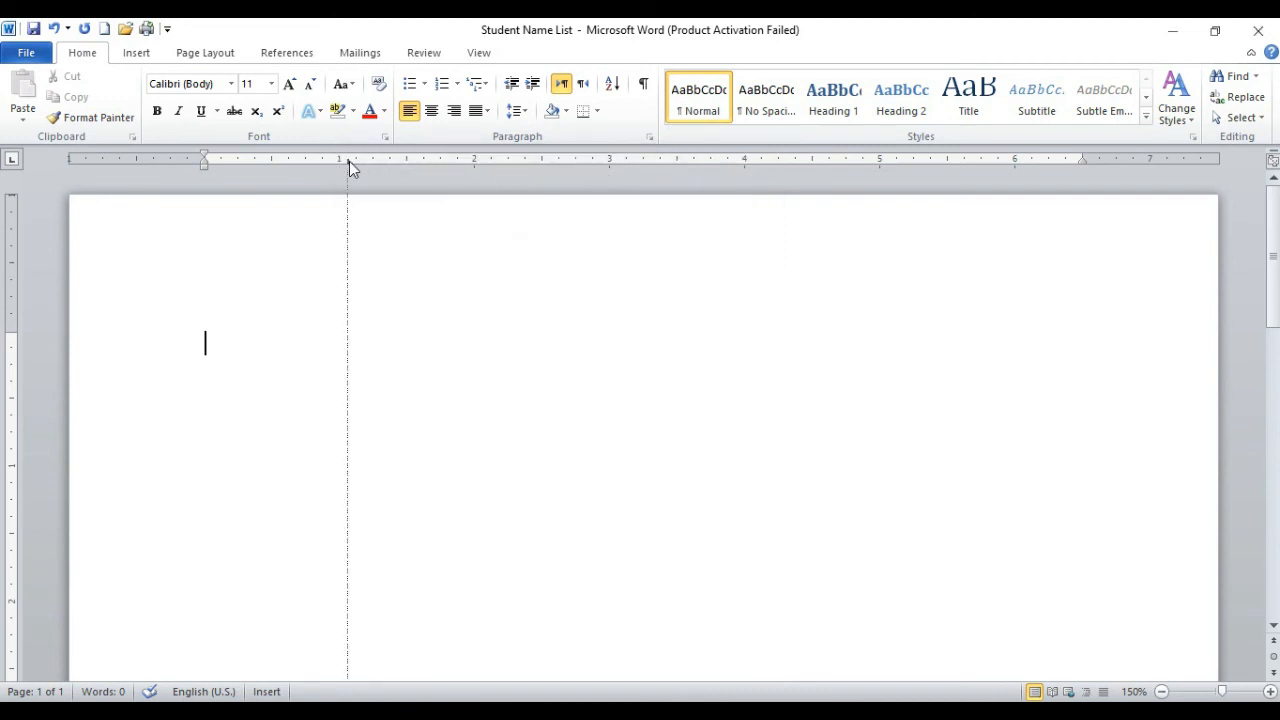
double_click(349, 161)
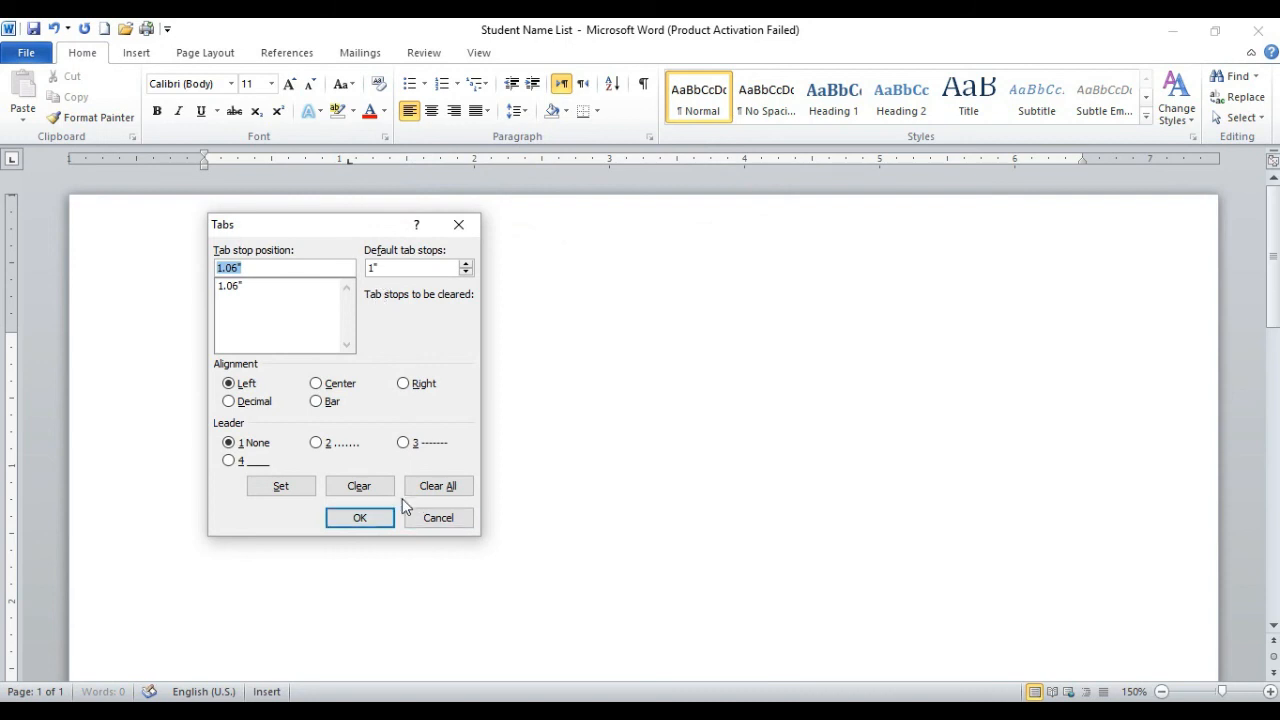
click(448, 489)
click(359, 517)
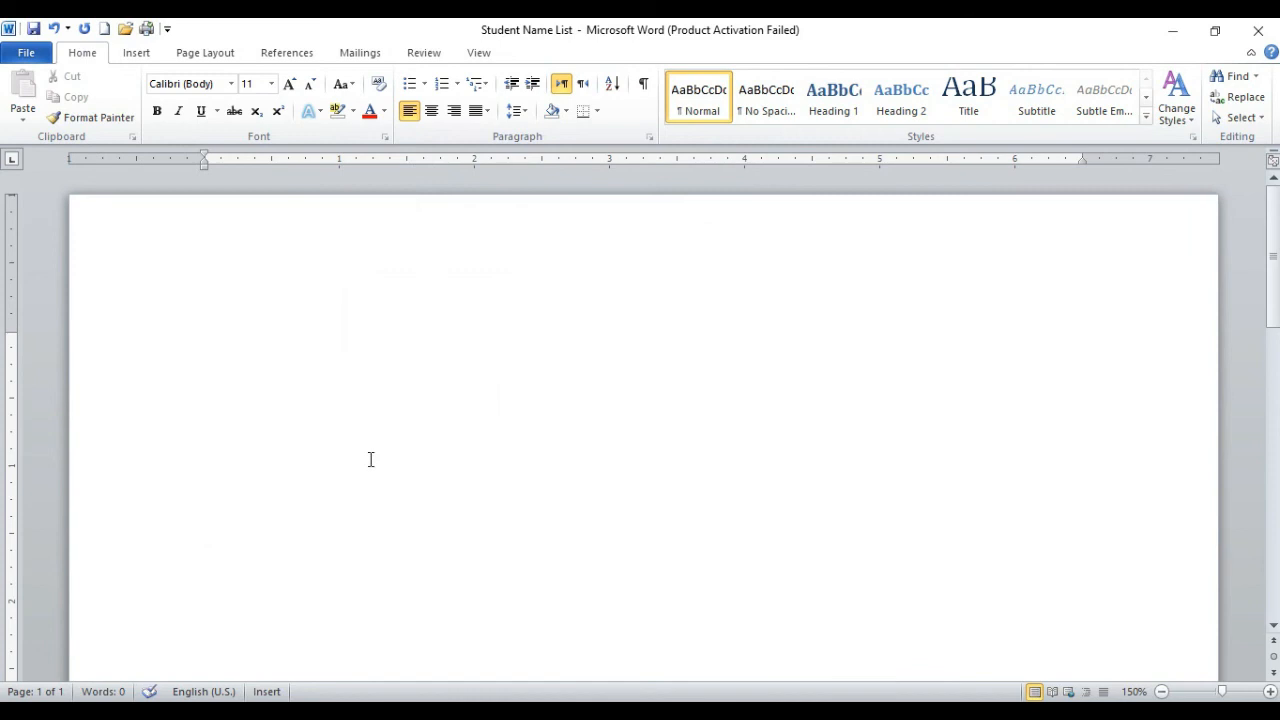
Step: Insert three default tabs on the empty line and minimize the document window to show the desktop
key(Tab)
key(Tab)
key(Tab)
click(1155, 35)
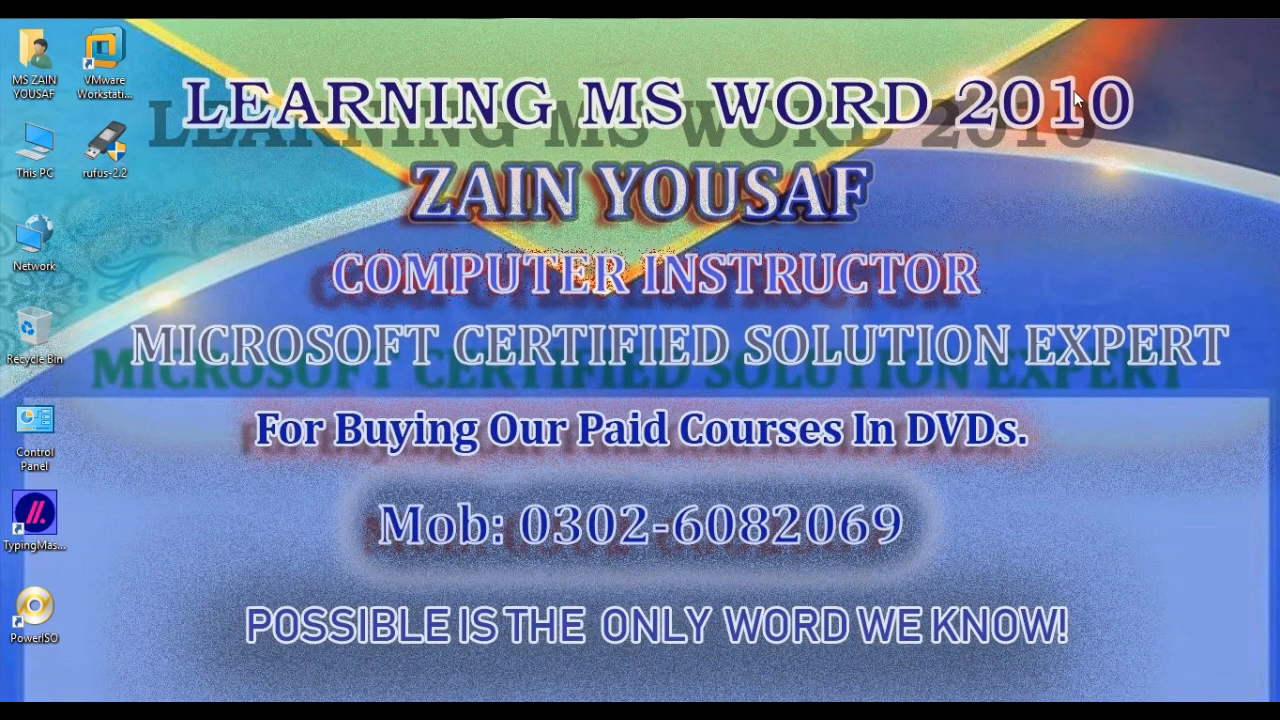